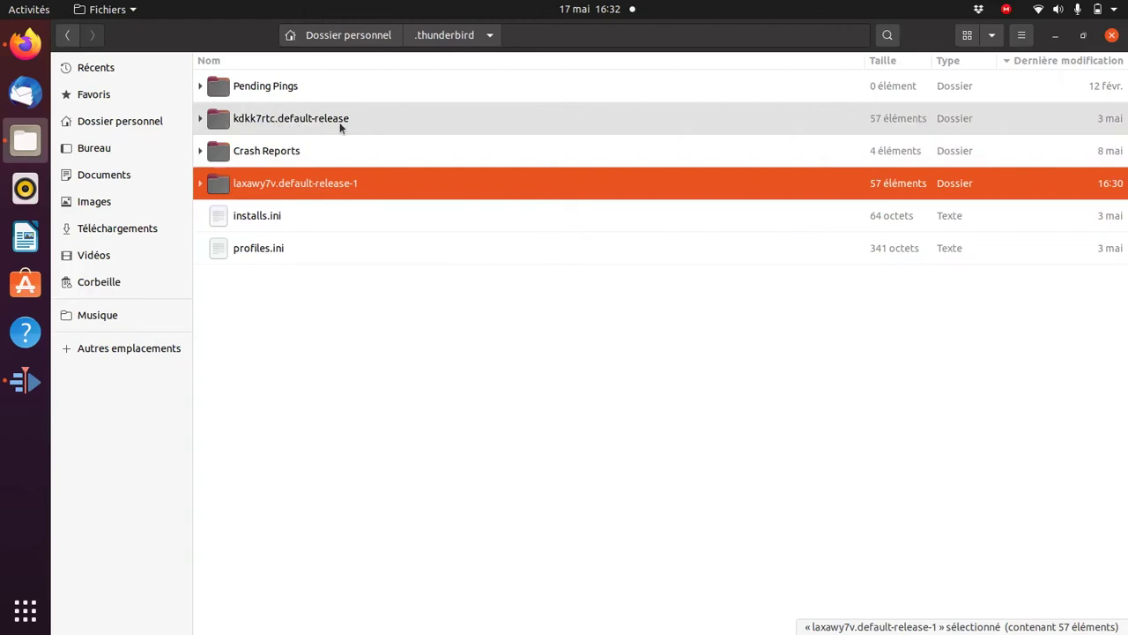
View the contents of the laxawy7v.default-release-1 profile folder, and switch to Thunderbird to open its address book
double_click(315, 181)
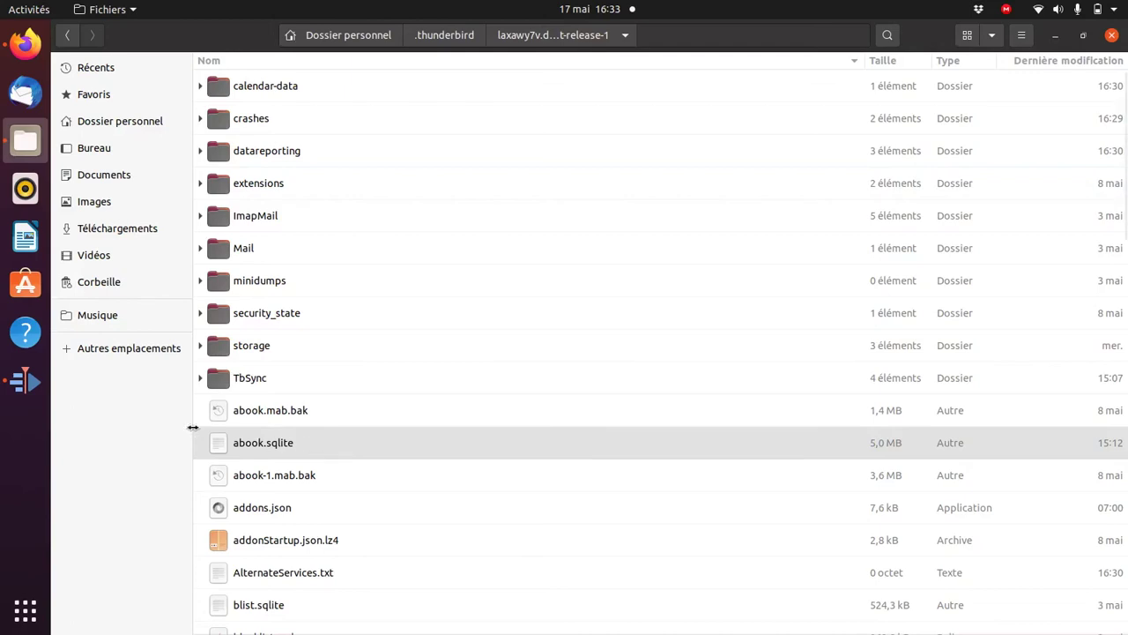
click(25, 93)
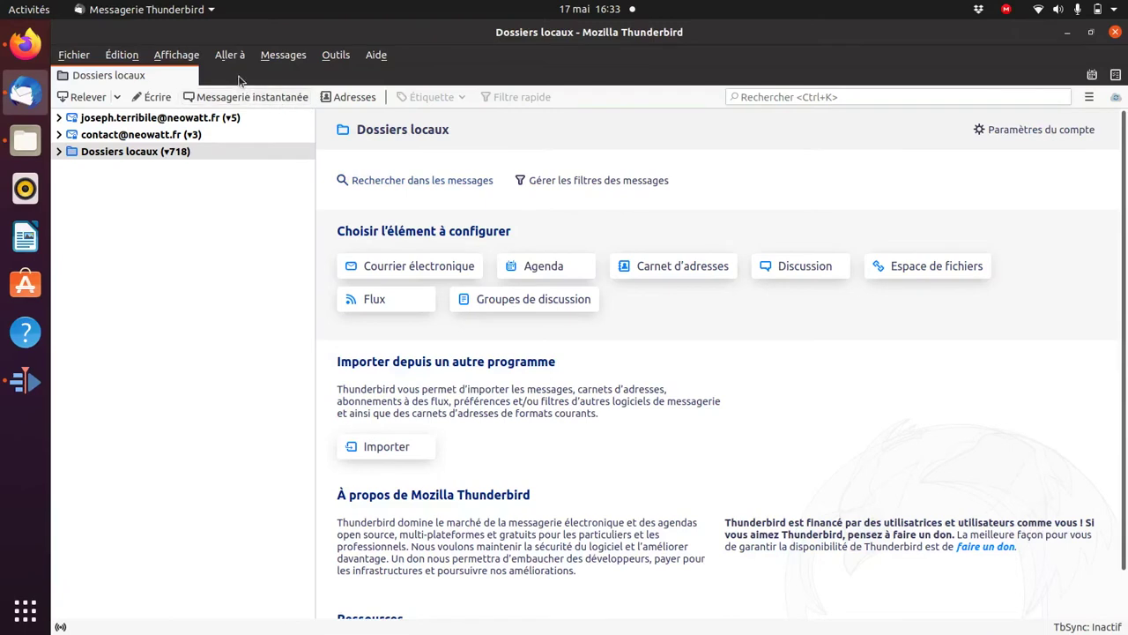
click(349, 99)
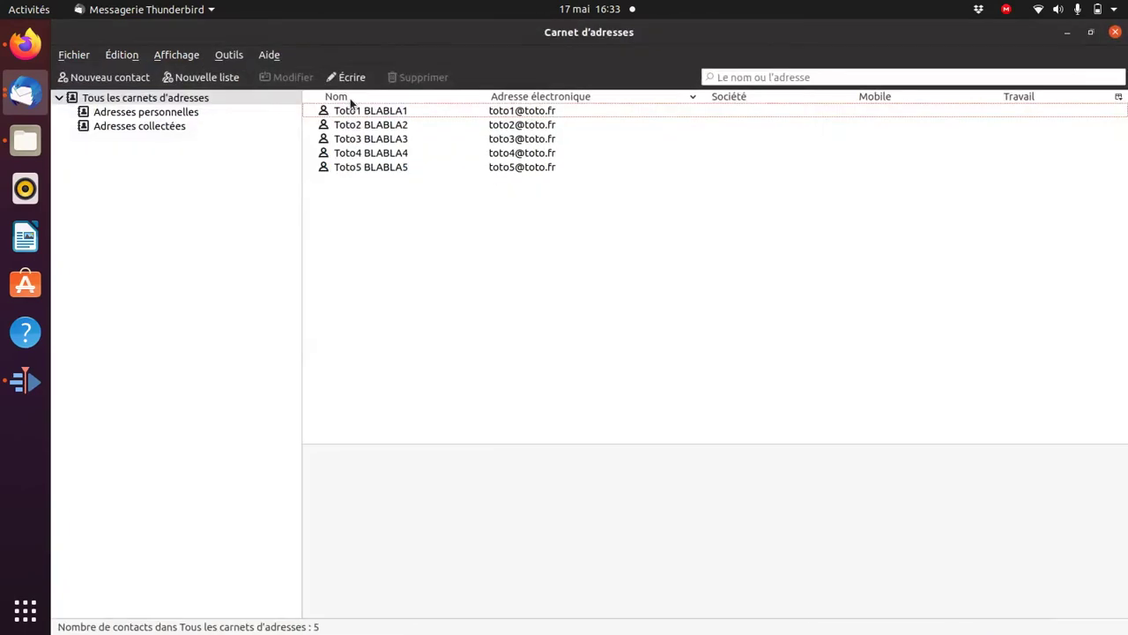
Examine the personal and collected address books, including the card of the first personal contact
click(146, 113)
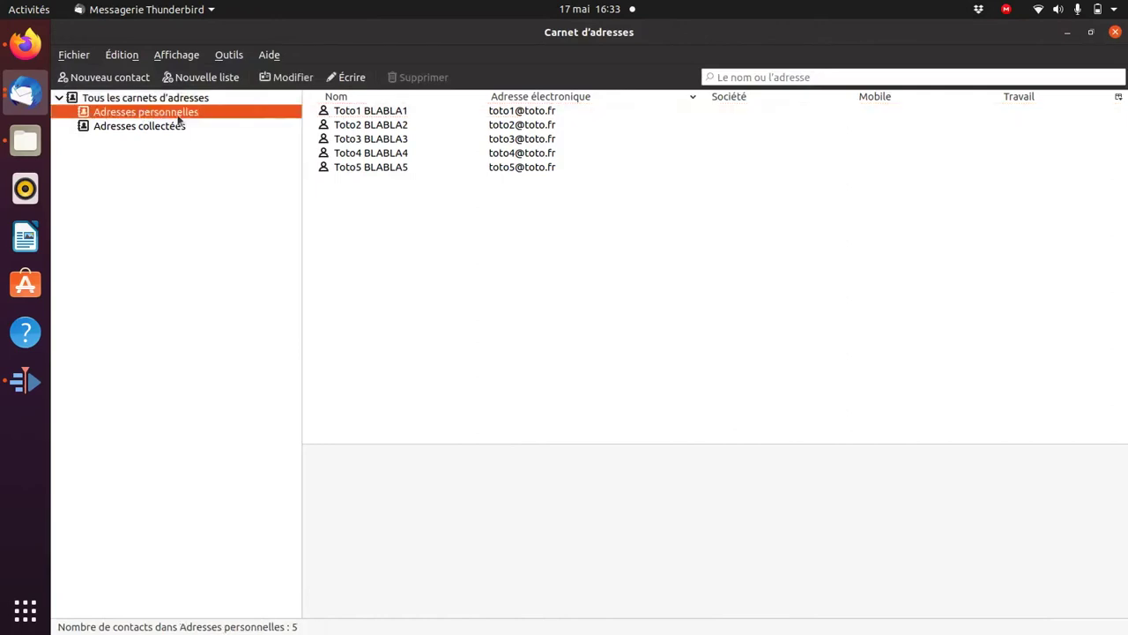
click(406, 114)
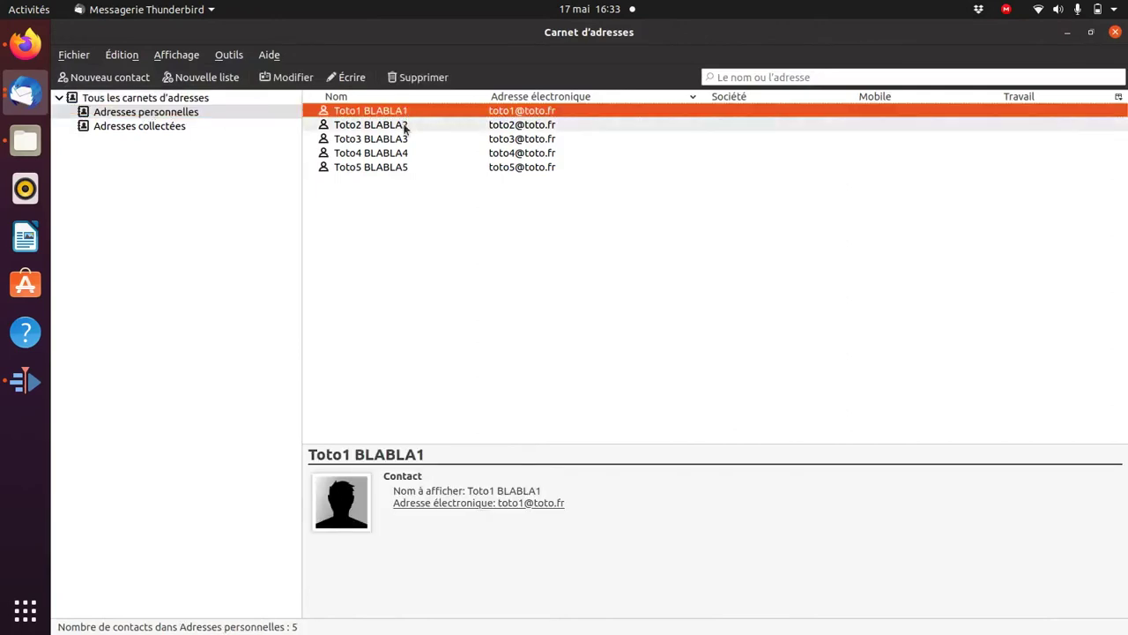
double_click(409, 110)
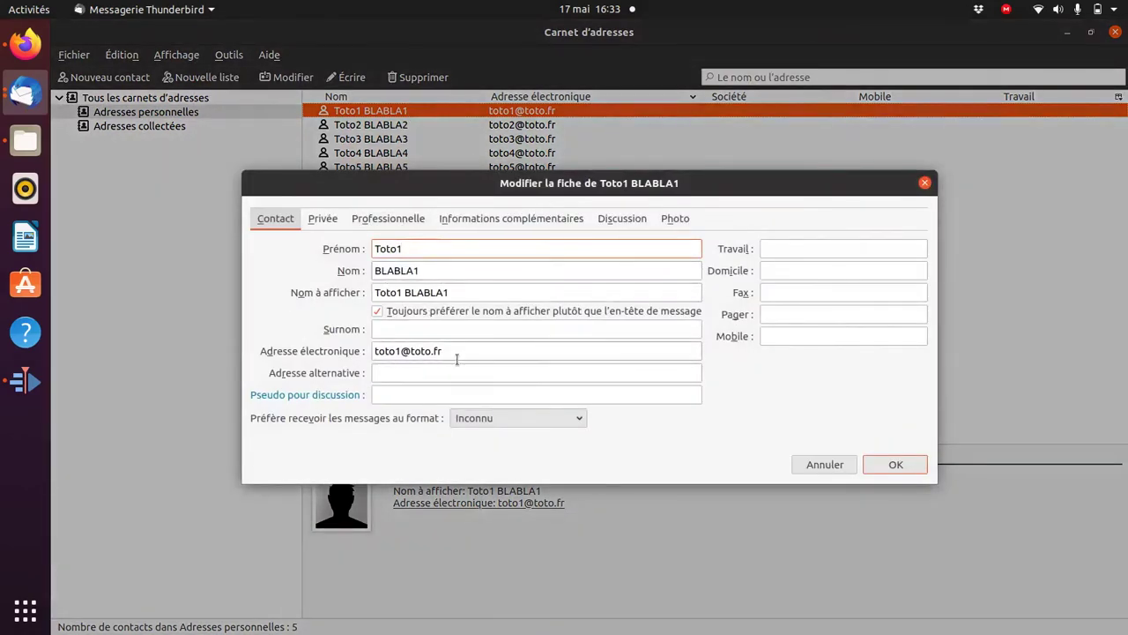
click(896, 466)
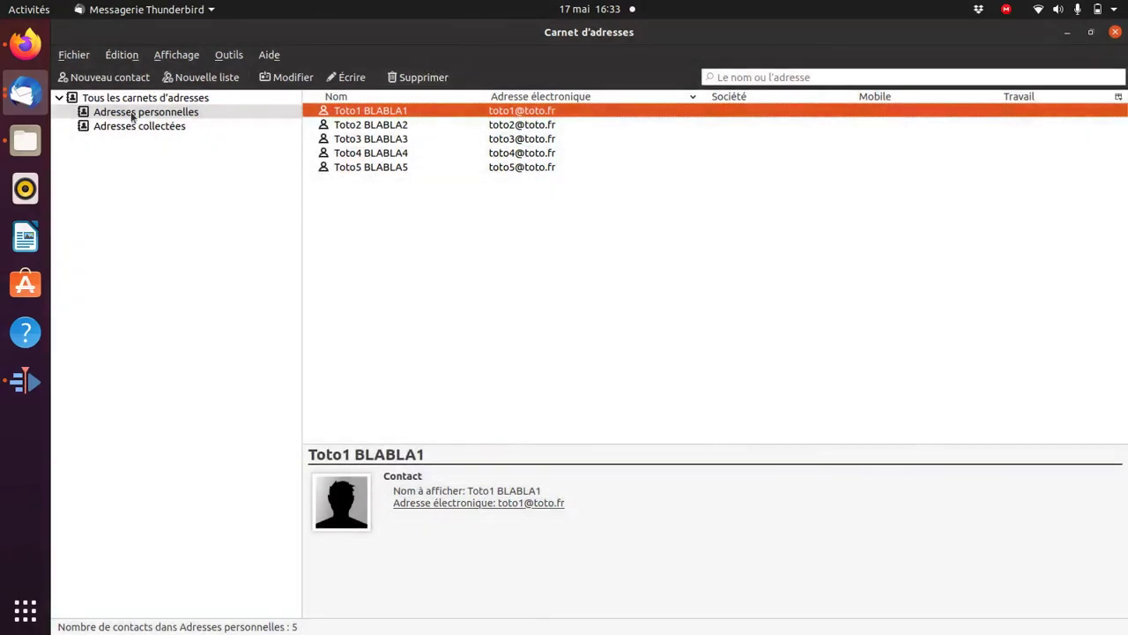
click(134, 114)
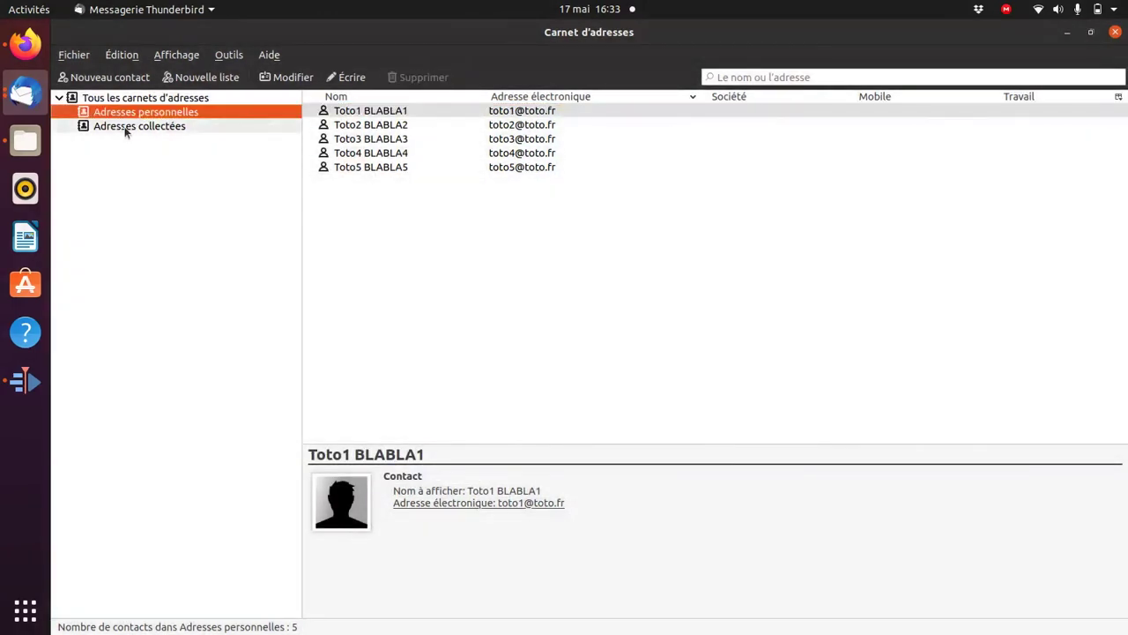
click(124, 128)
click(135, 113)
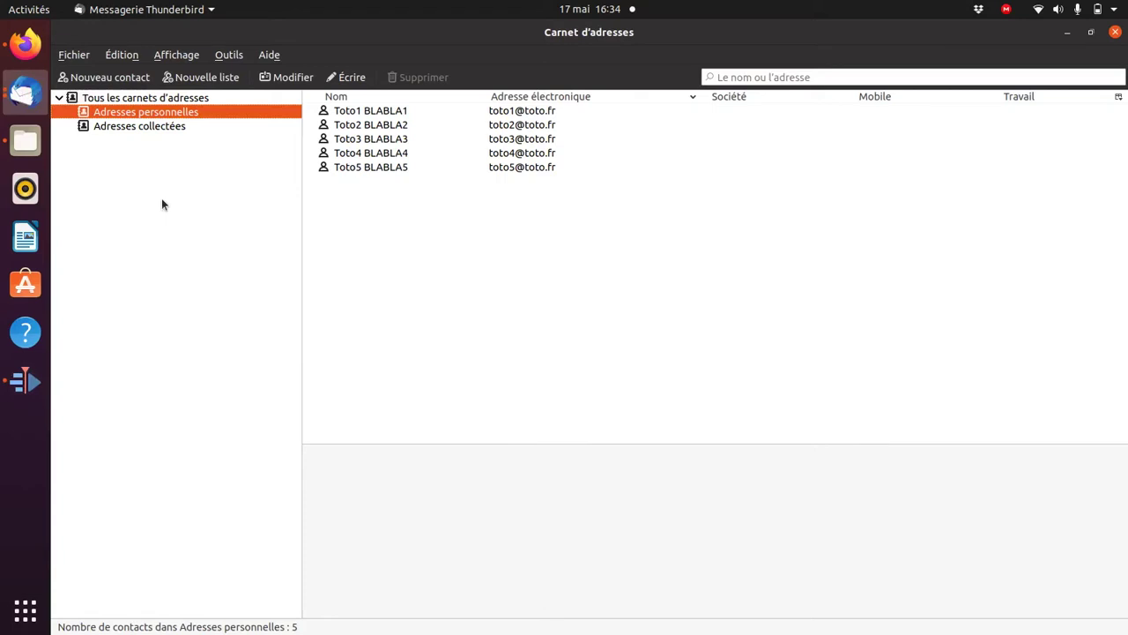
Return to the main mail window and show the installed extensions in the add-ons manager
click(24, 97)
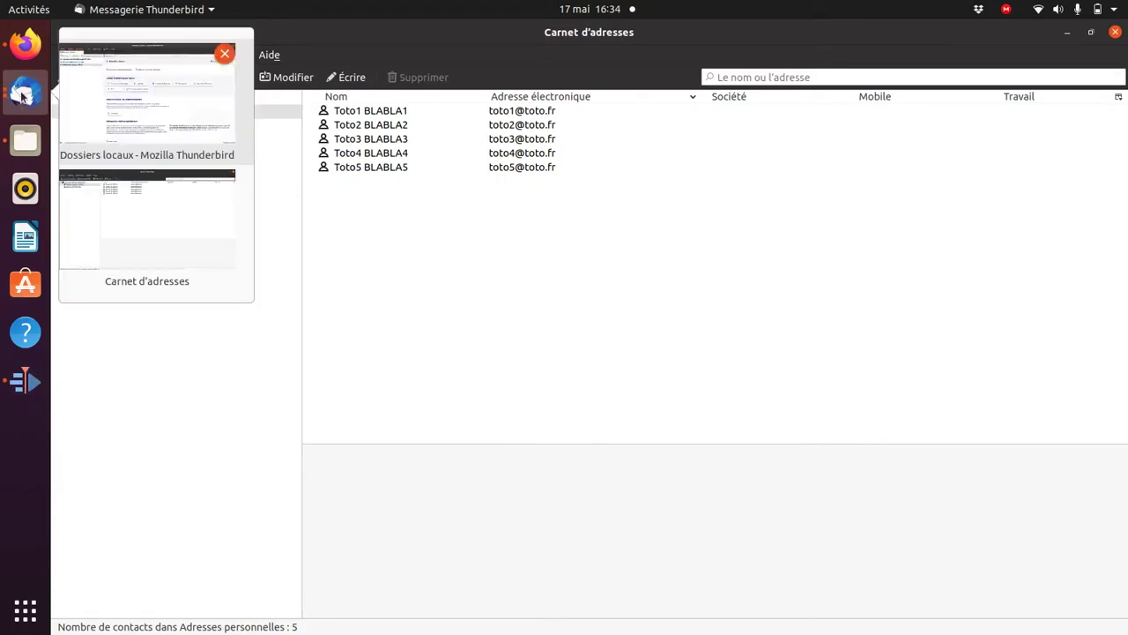
click(141, 97)
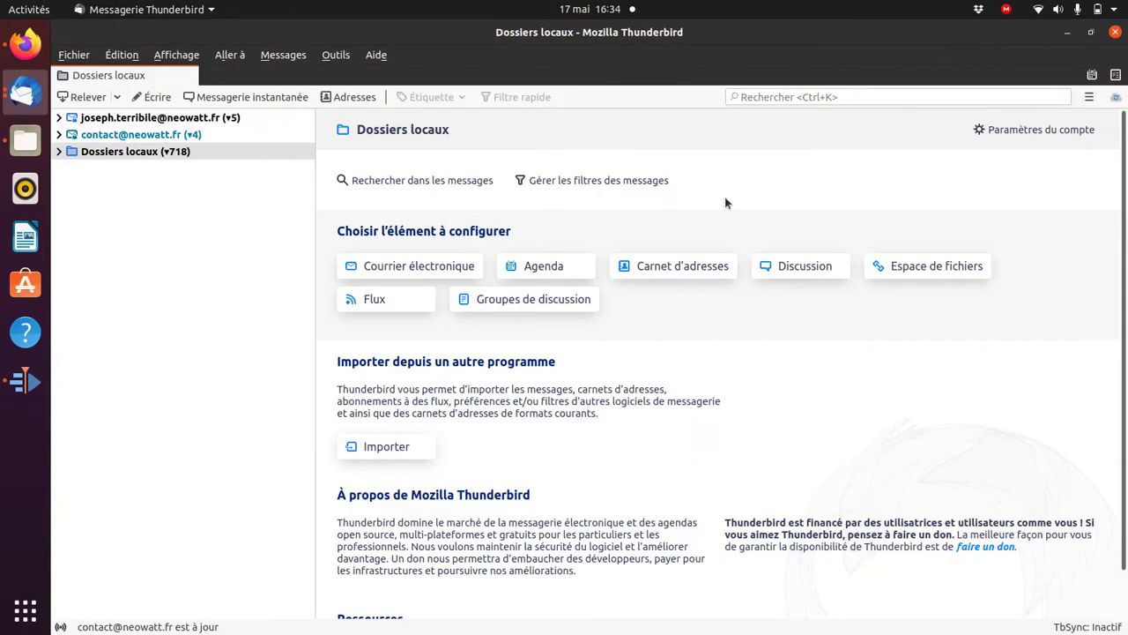
click(1090, 98)
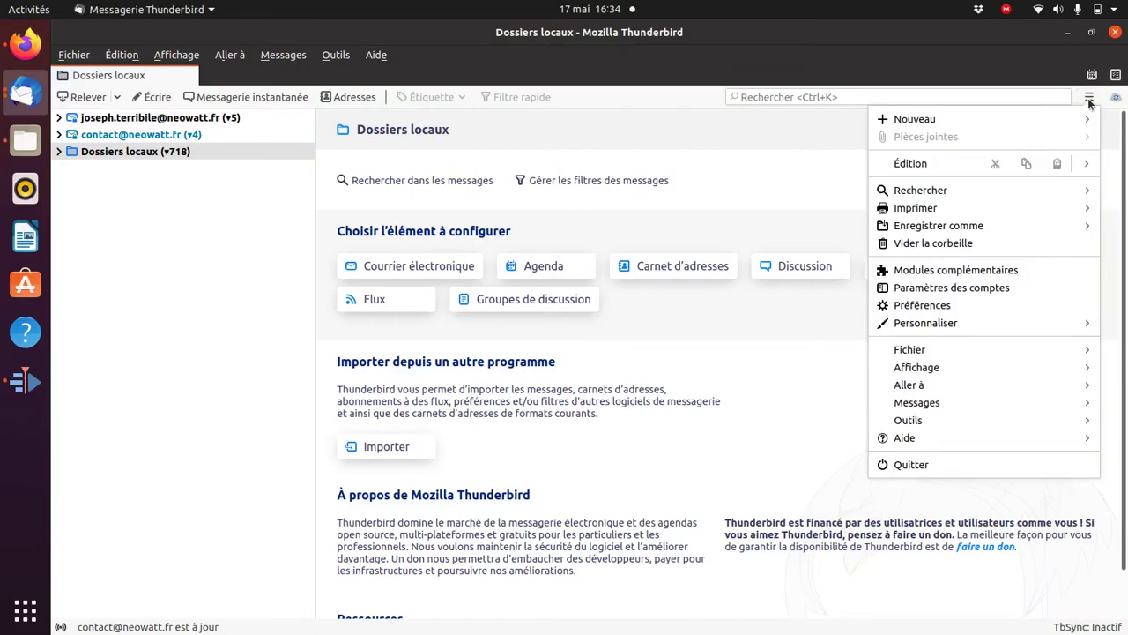
click(915, 272)
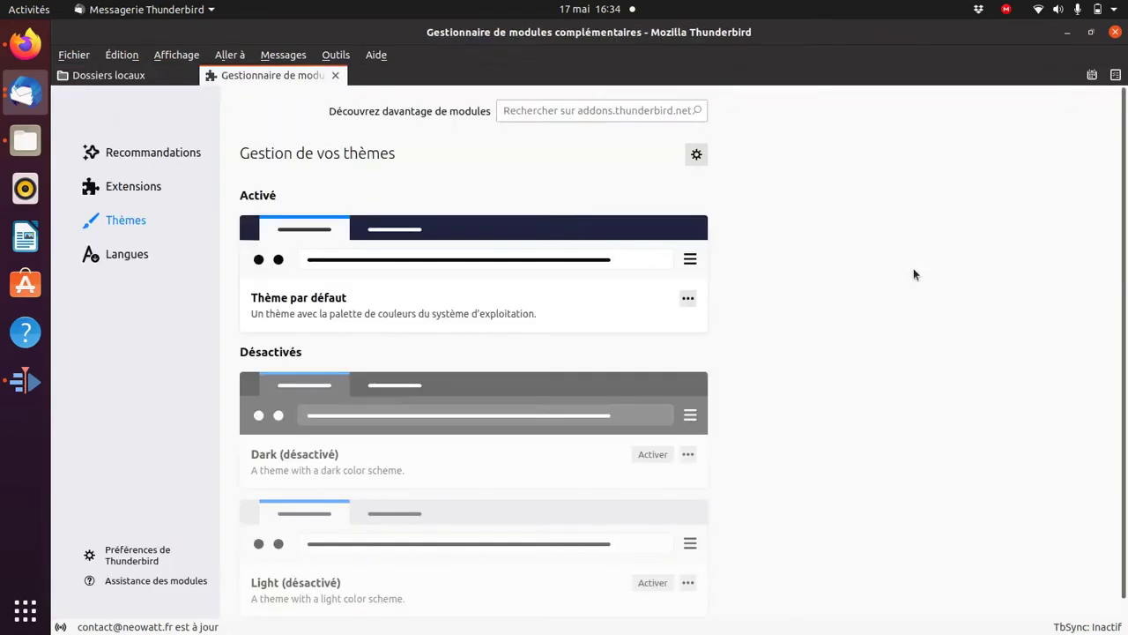
click(125, 188)
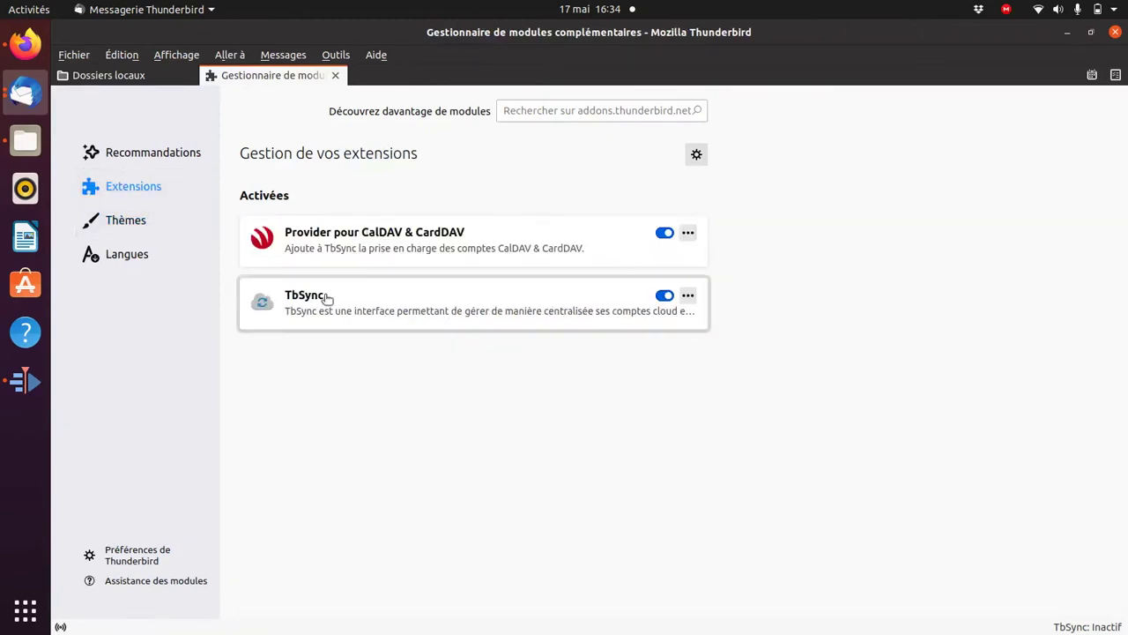
Search the add-on catalogue for "provider", locate Provider for CalDAV & CardDAV in the results, and close the results page
click(546, 109)
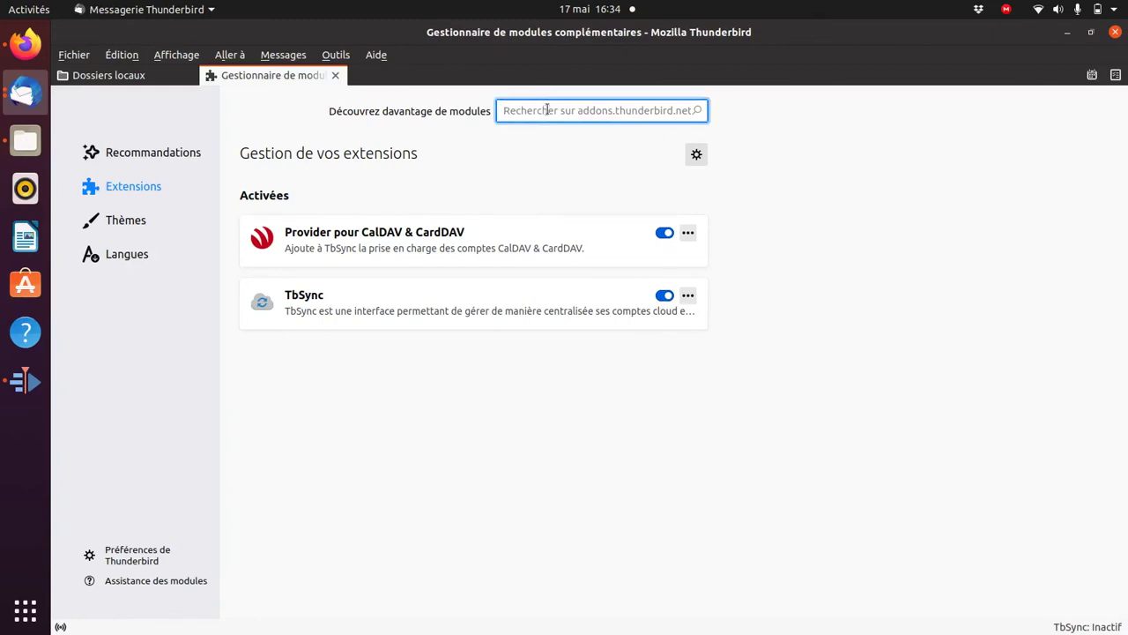
text(provider)
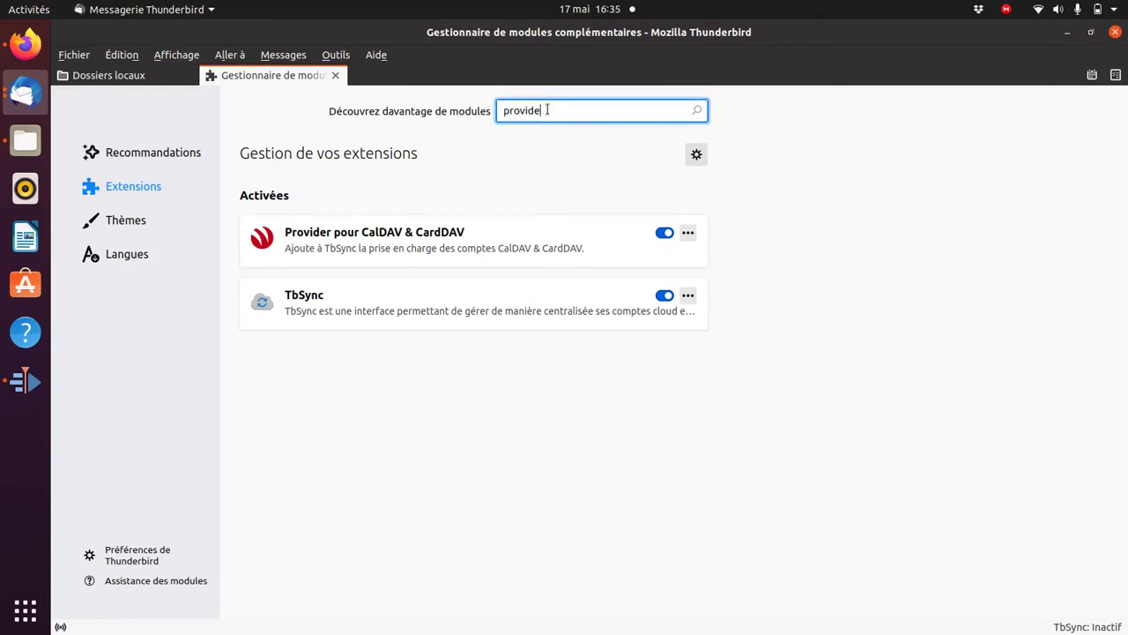
key(Return)
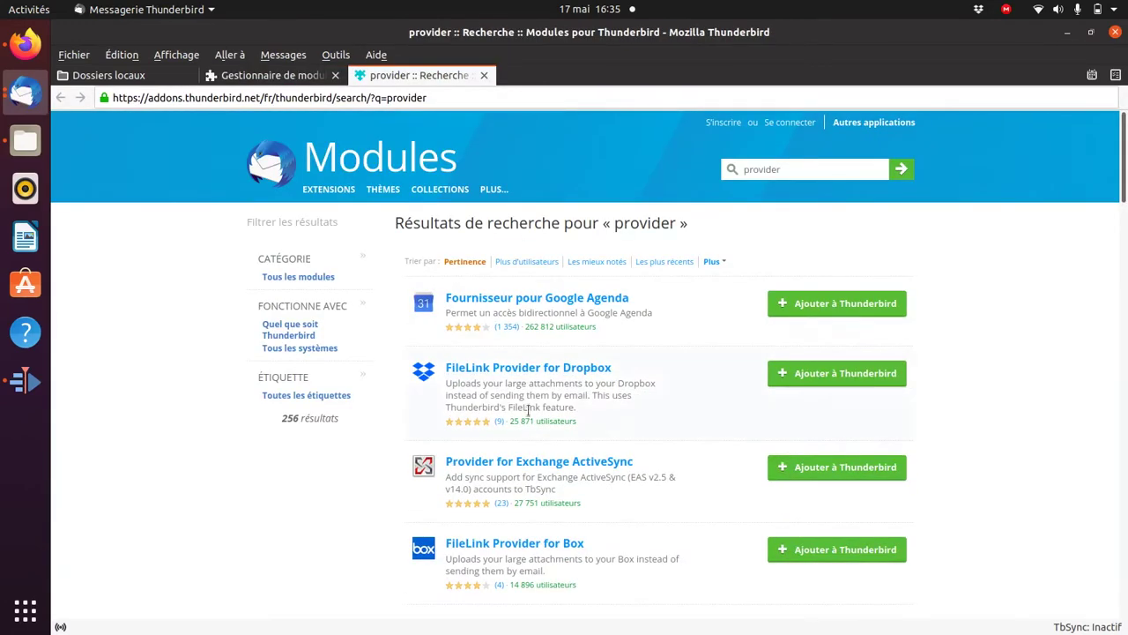
scroll(531, 429, down, 3)
scroll(531, 429, down, 3)
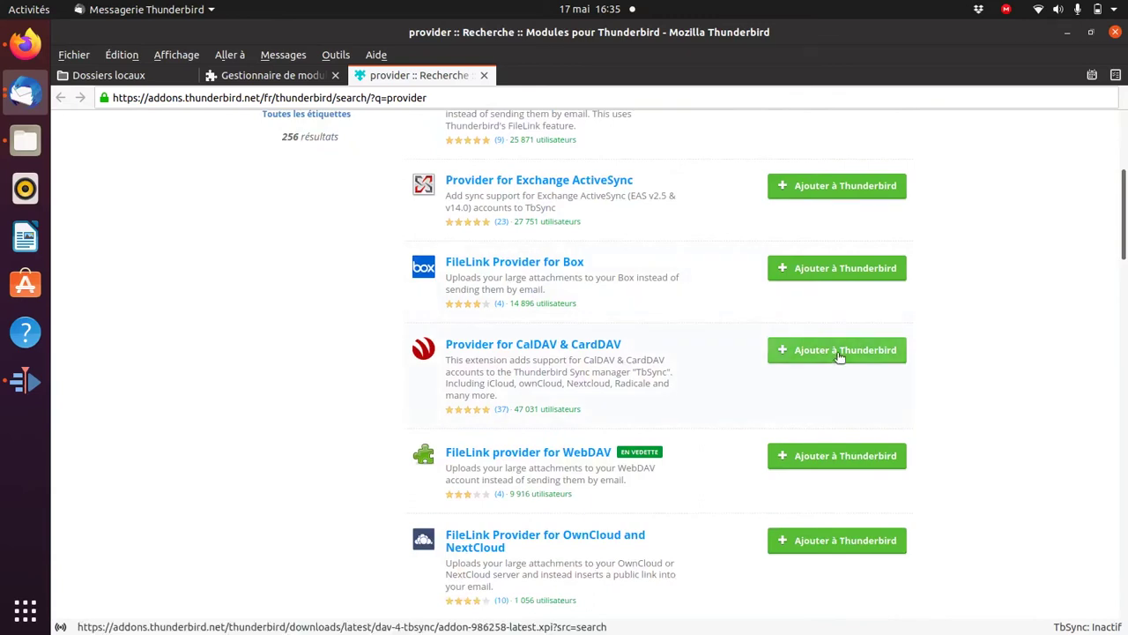
click(485, 77)
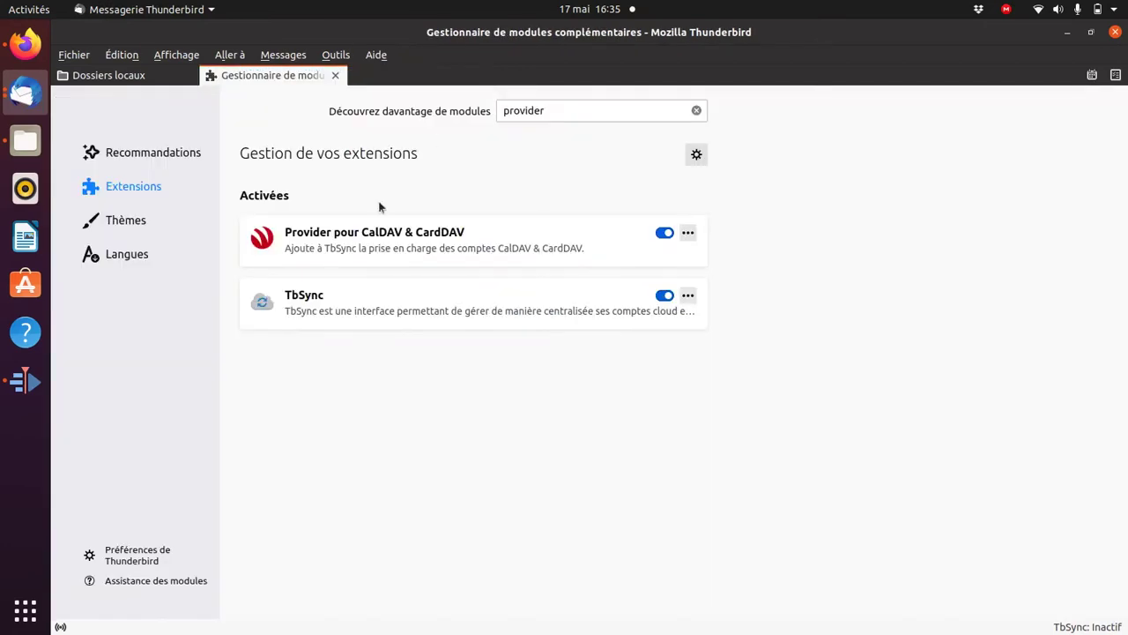
Search the add-on catalogue for "tbsync" to view the TbSync extension, and close the results and the add-ons manager
click(572, 111)
text(tbsyn)
key(Return)
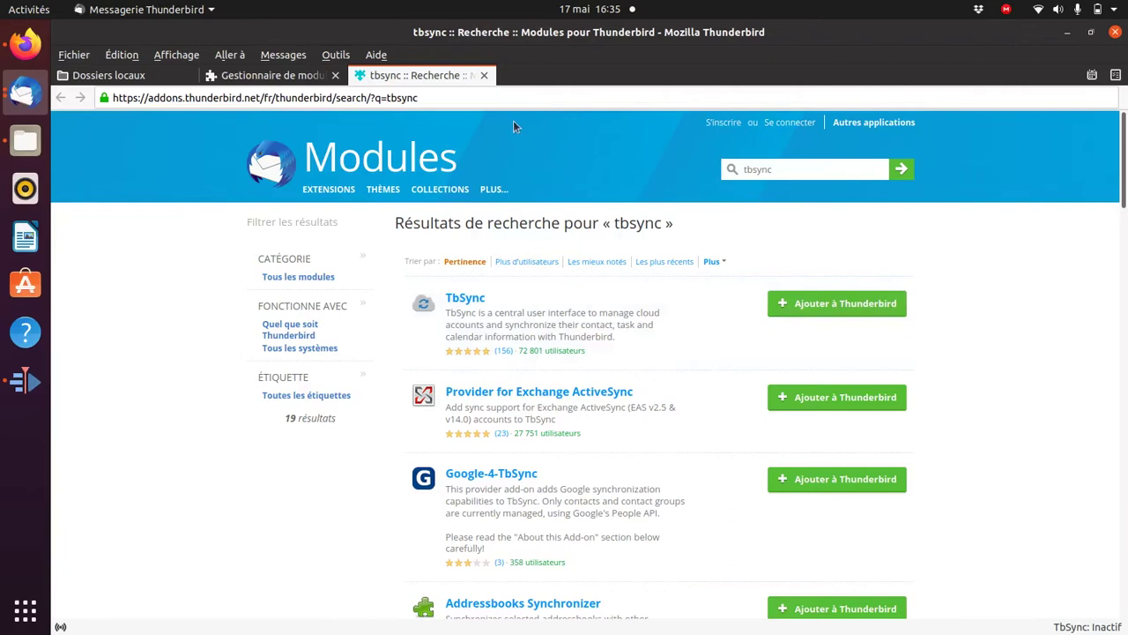
click(484, 75)
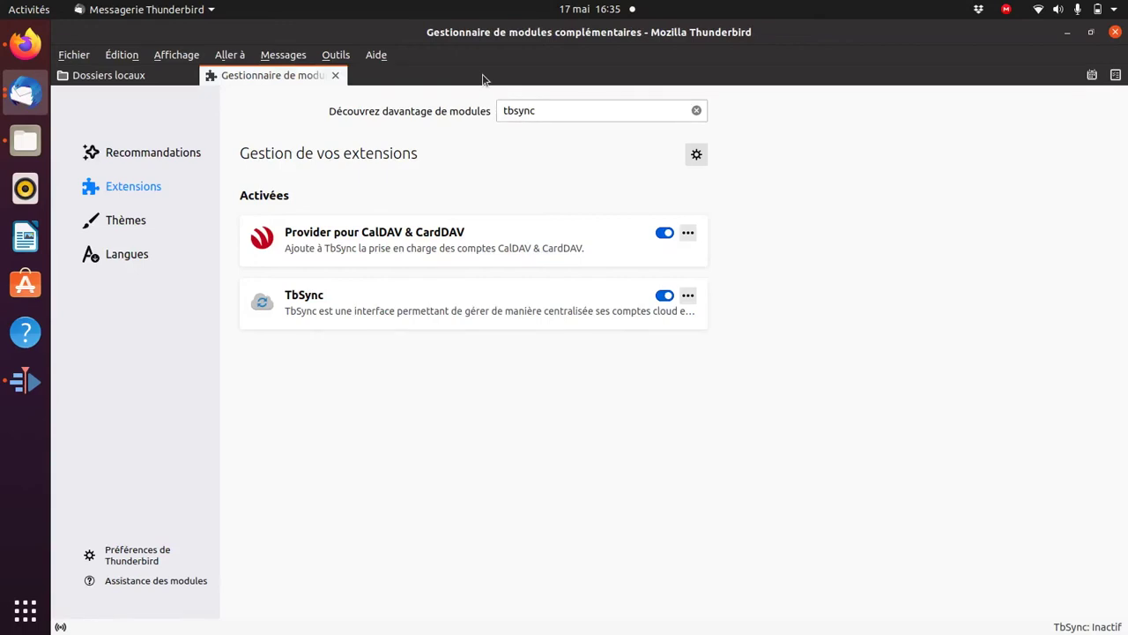
click(335, 76)
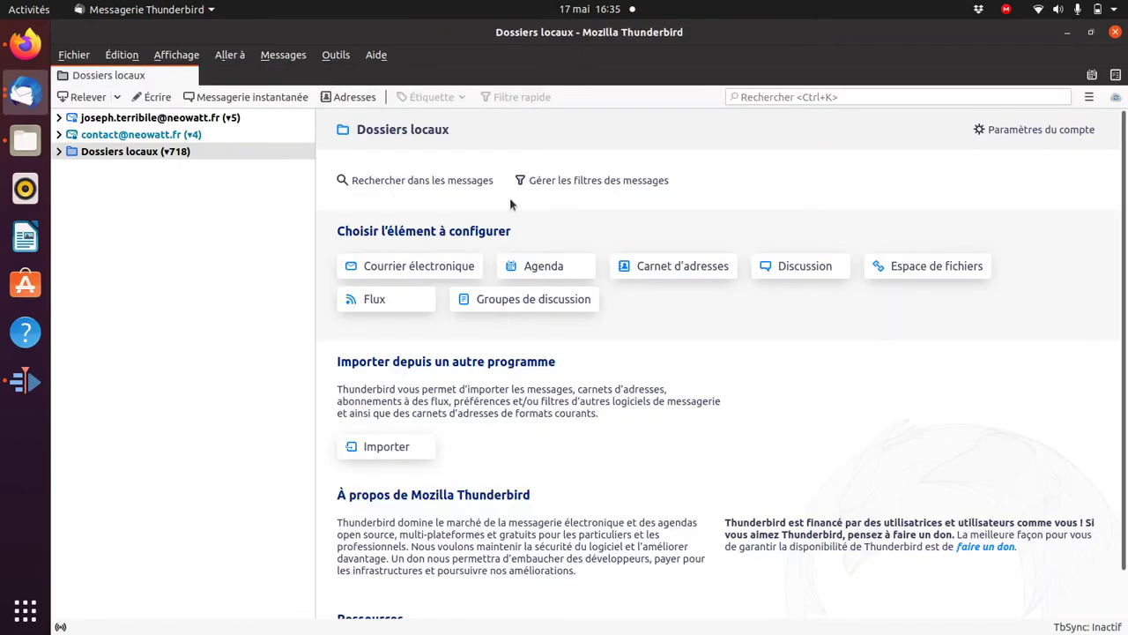
Open the preferences of the installed TbSync extension from the add-ons manager
click(1088, 99)
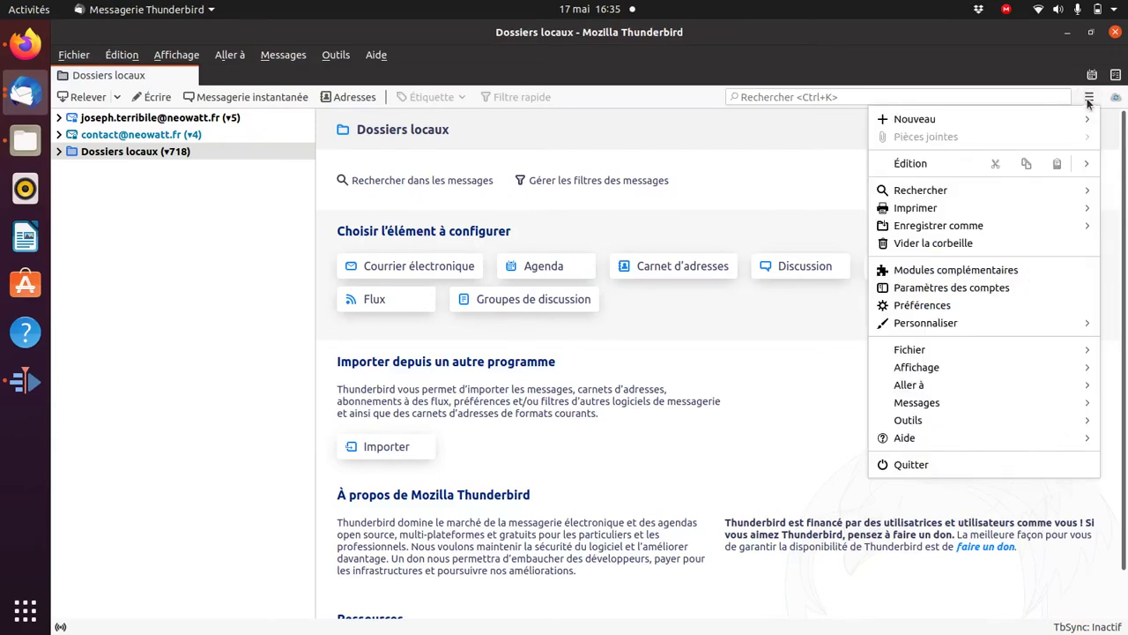
click(948, 272)
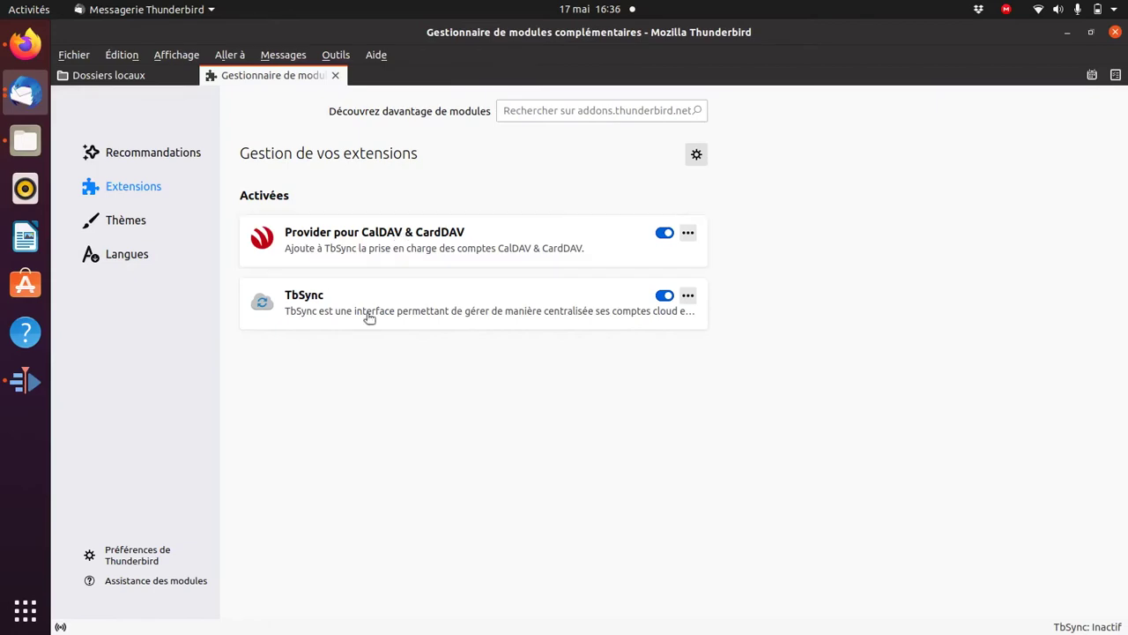
click(689, 297)
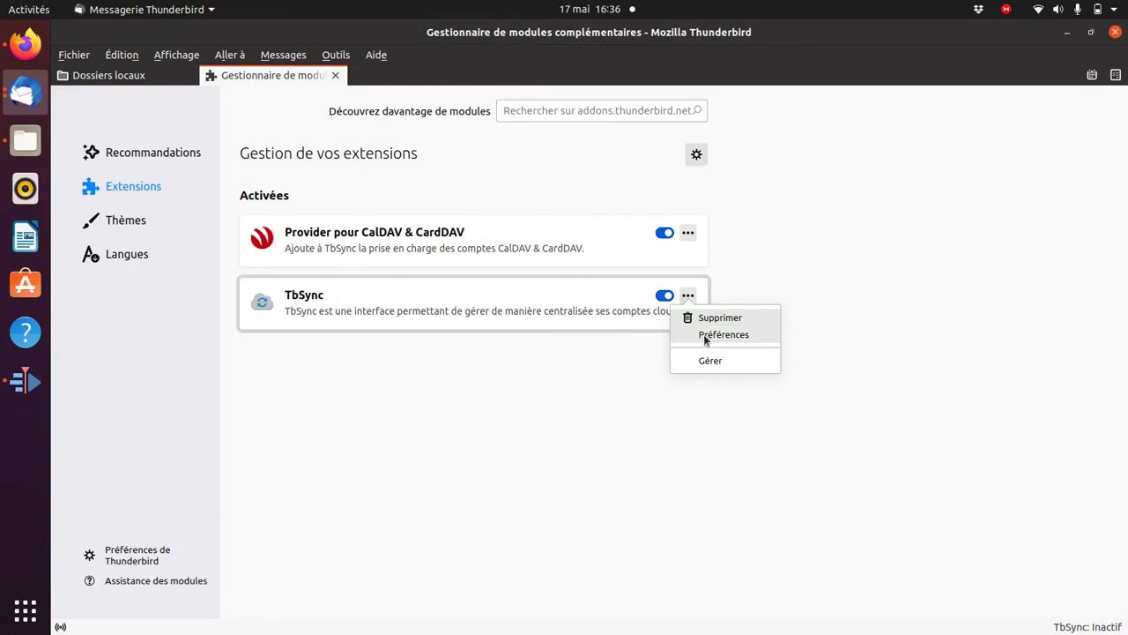
click(706, 334)
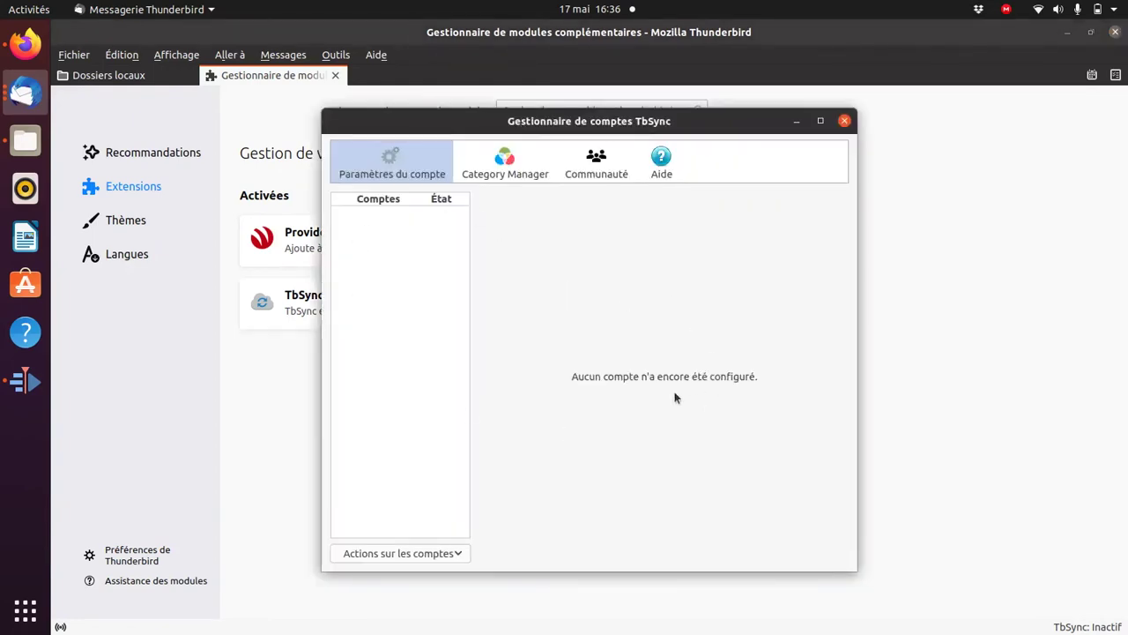
Start adding a new CalDAV & CardDAV account with the fruux server profile, up to its account name, username and password form
click(456, 553)
mouse_move(430, 574)
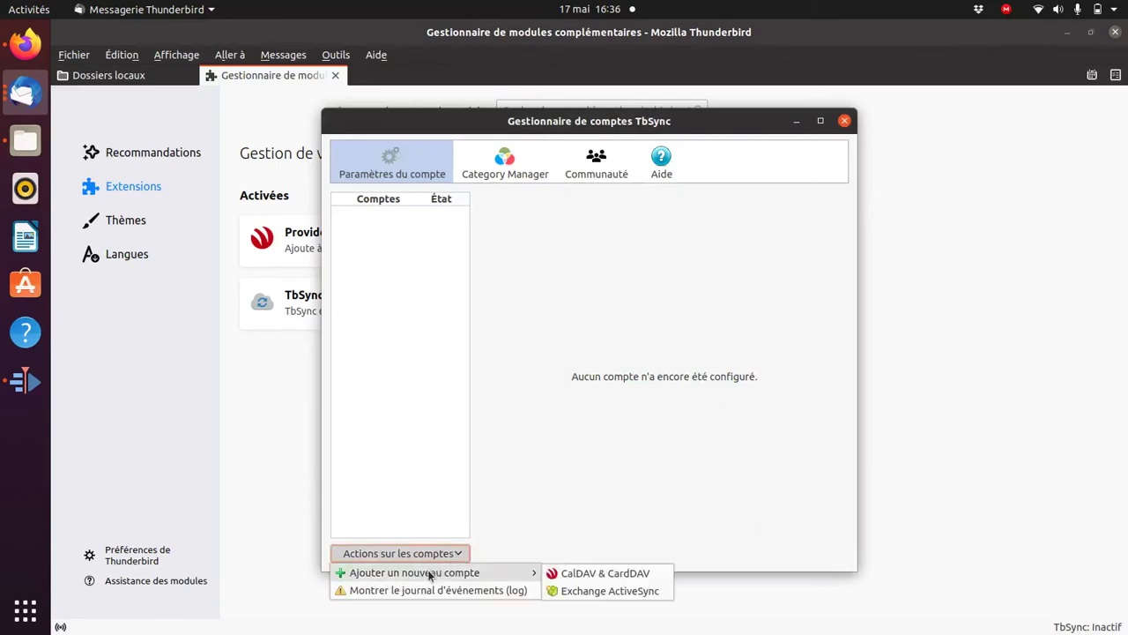
click(603, 578)
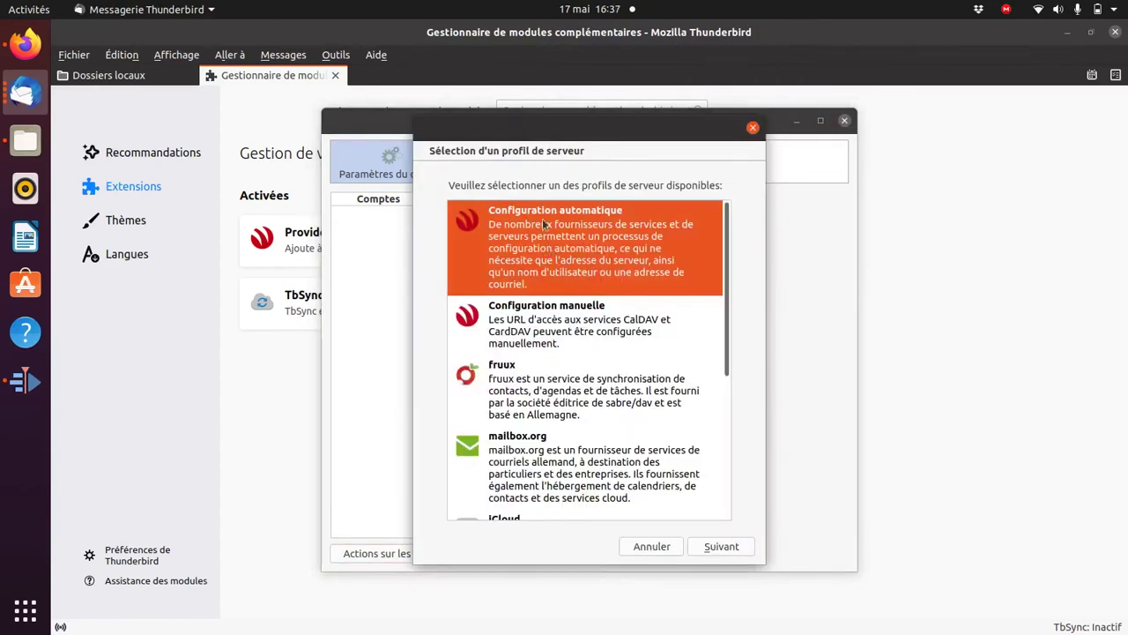
click(555, 396)
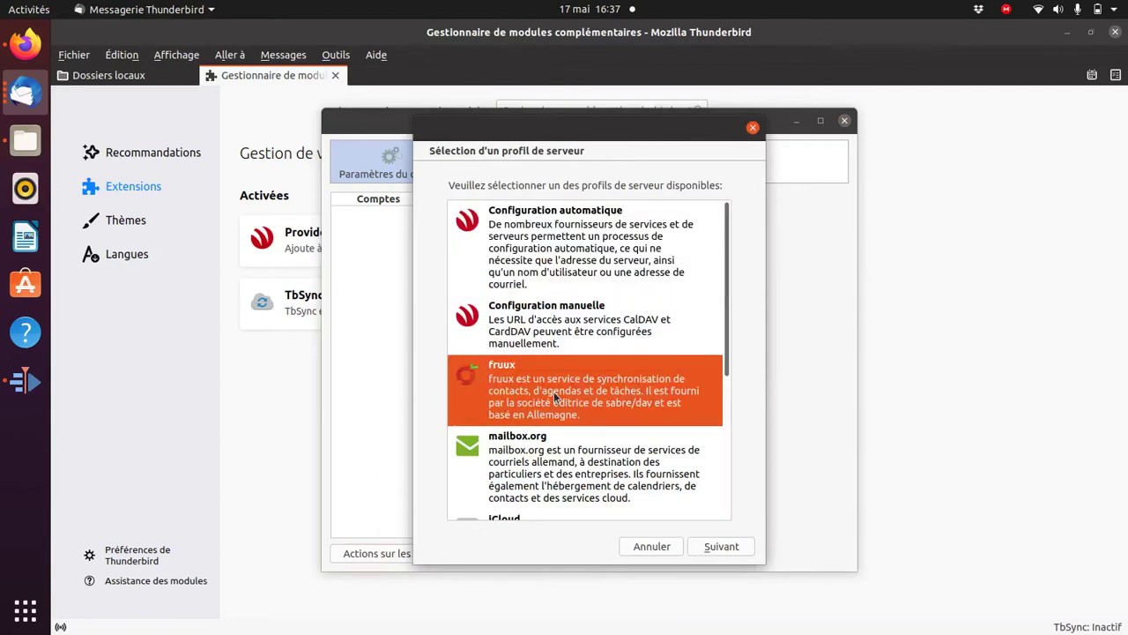
click(712, 547)
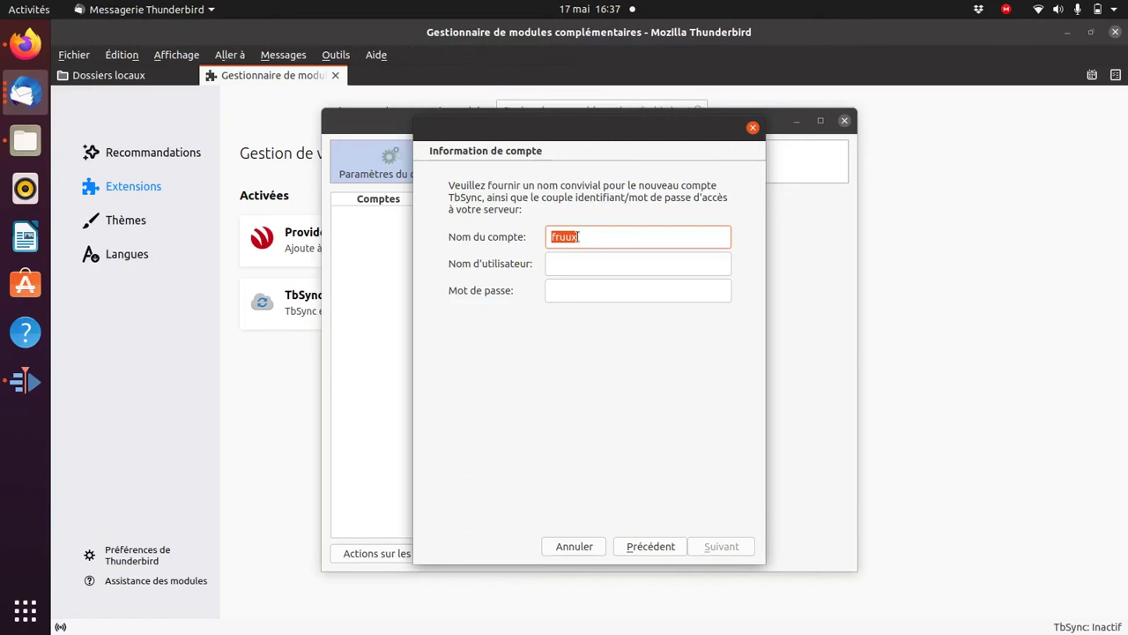
click(581, 265)
click(575, 291)
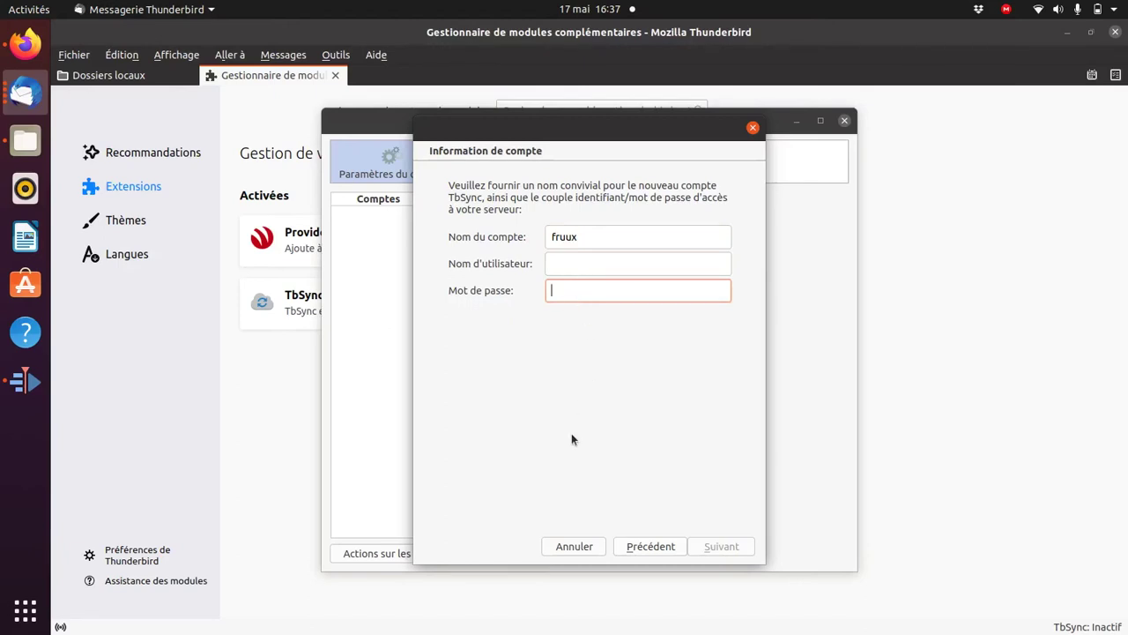
Switch to Firefox, submit the completed fruux signup form to create the account, and save its login in the browser
click(26, 44)
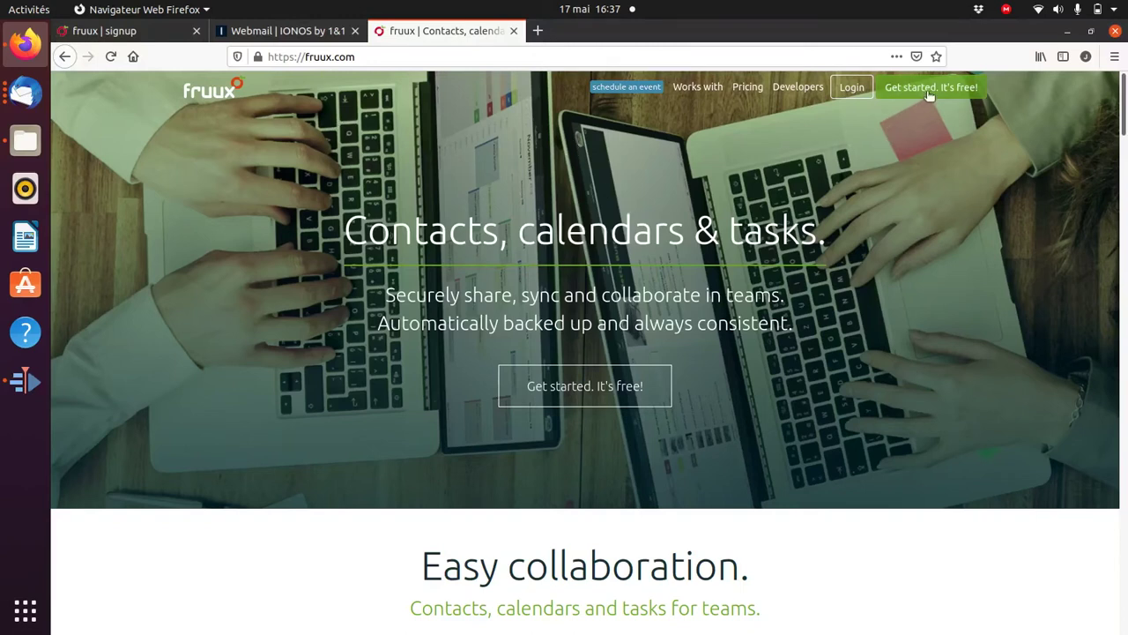
click(137, 32)
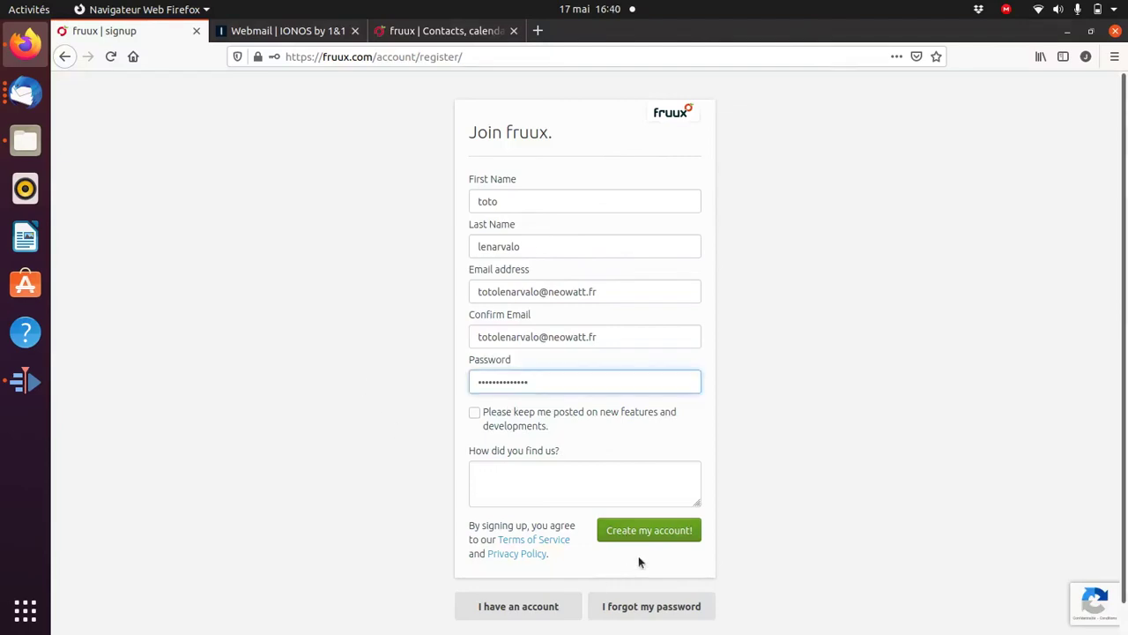
click(652, 532)
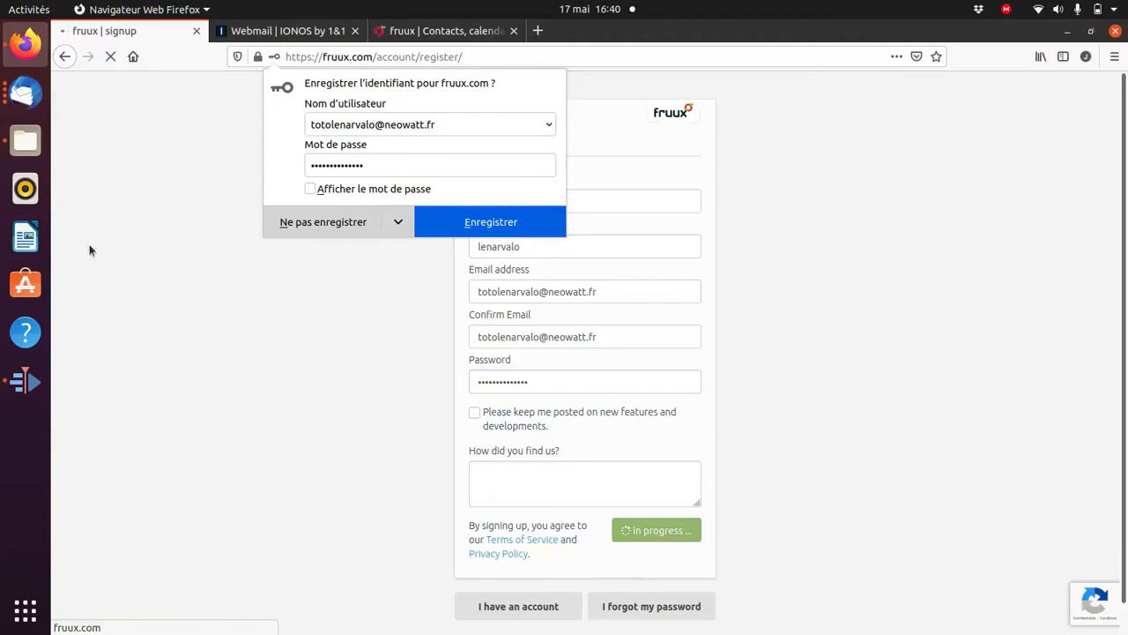
click(441, 231)
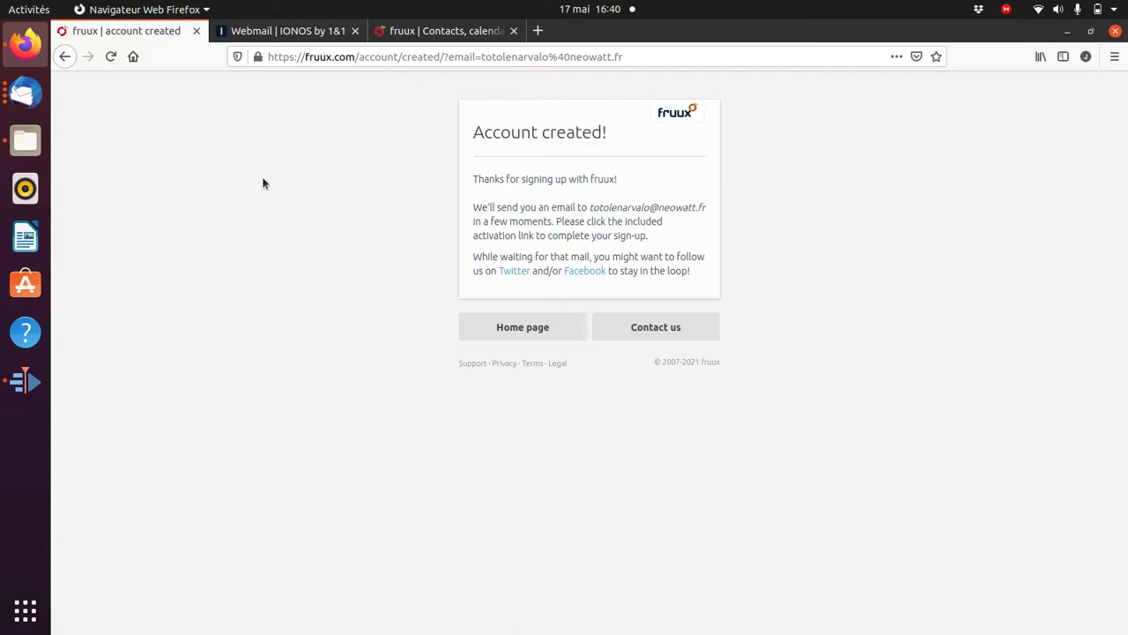
Log in to the IONOS webmail with the prefilled credentials and activate the fruux account through the link in its confirmation email
click(285, 32)
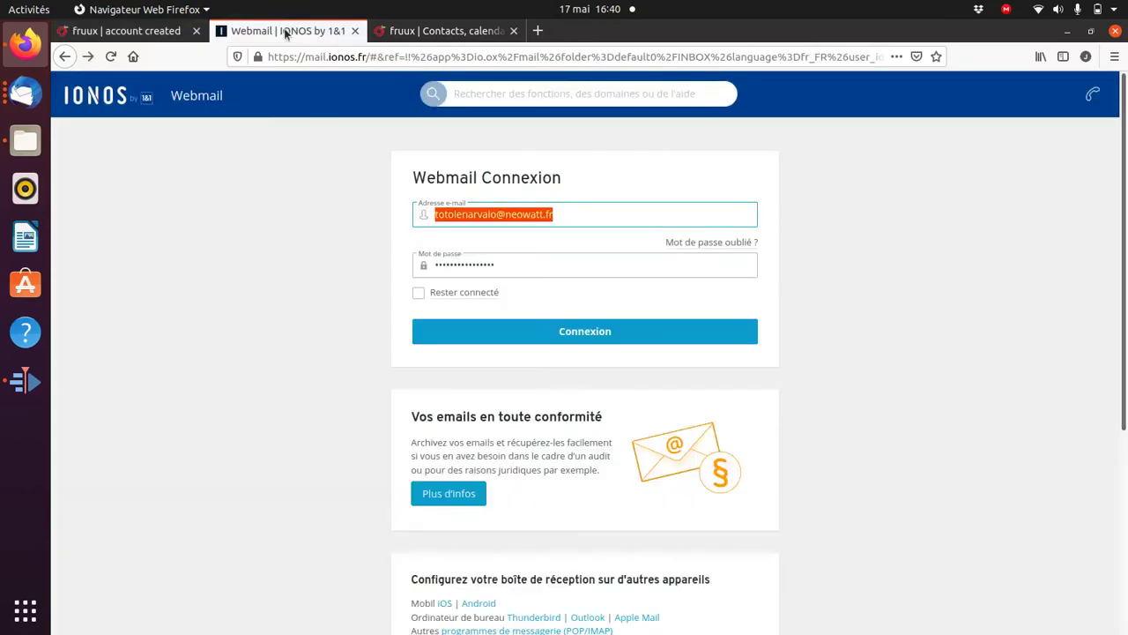
click(542, 335)
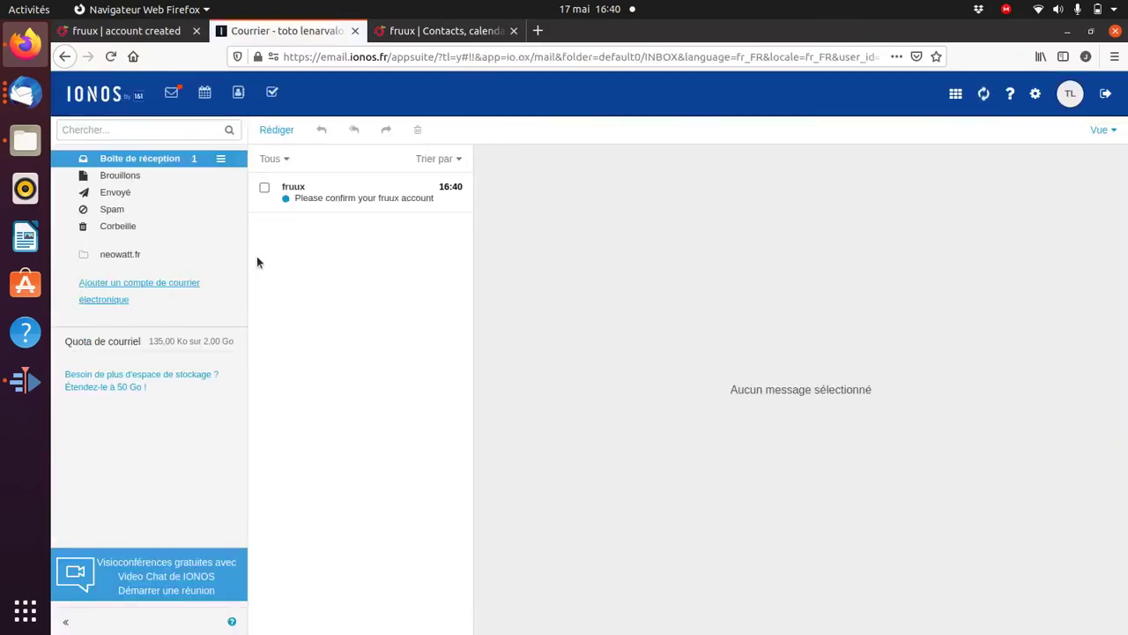
click(365, 197)
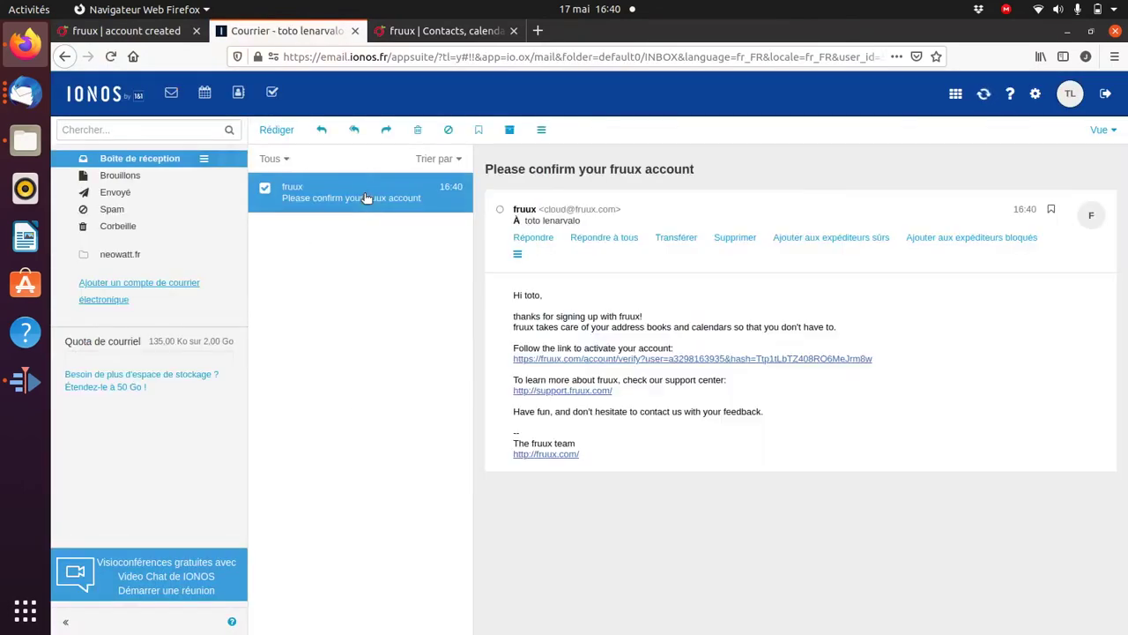
click(752, 364)
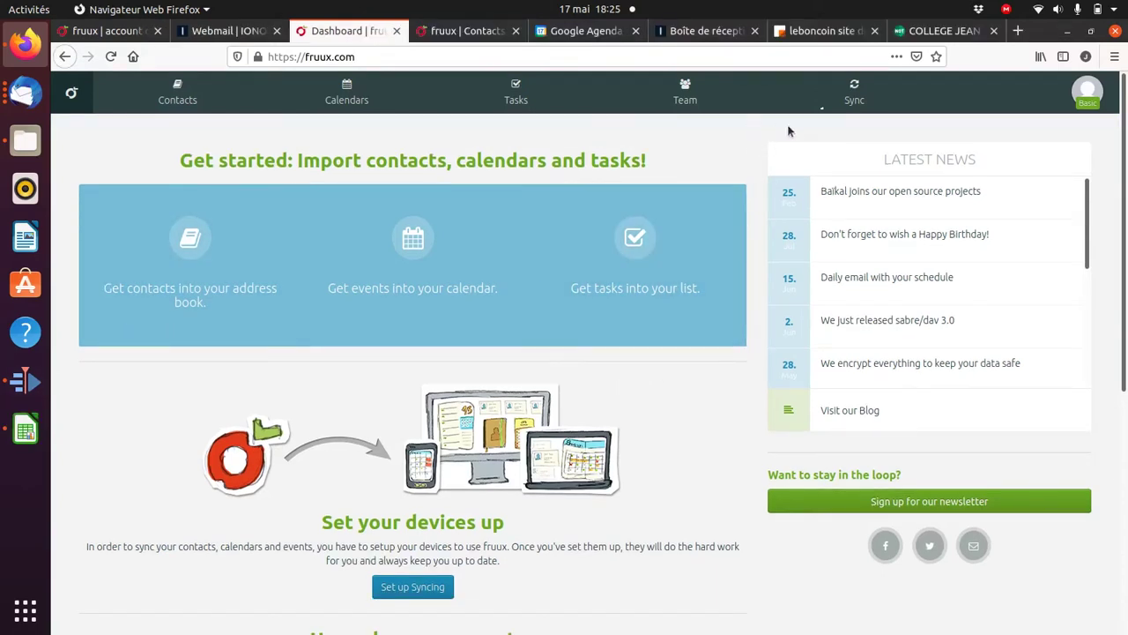
Start syncing fruux with a new device and pick Thunderbird under Linux as the device type
click(855, 102)
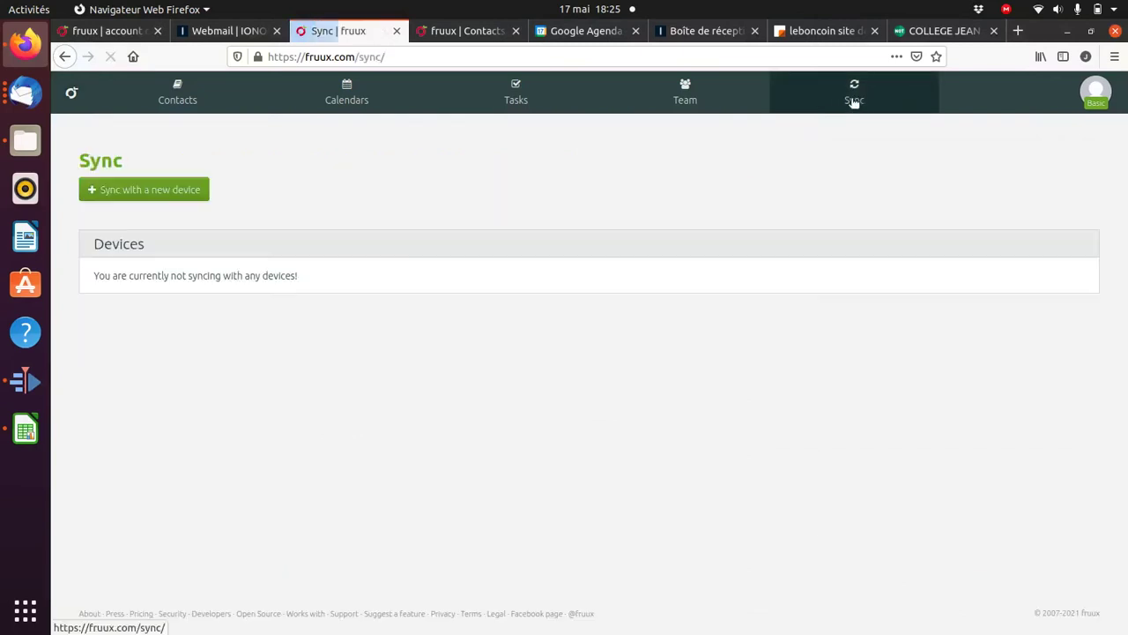
click(133, 193)
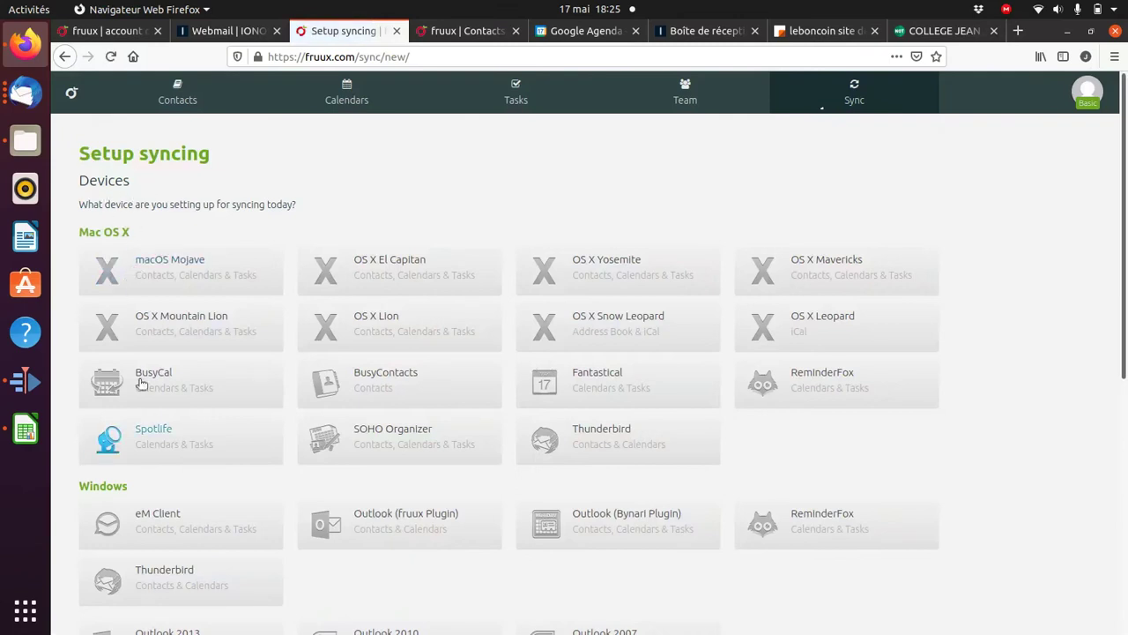
scroll(275, 354, down, 5)
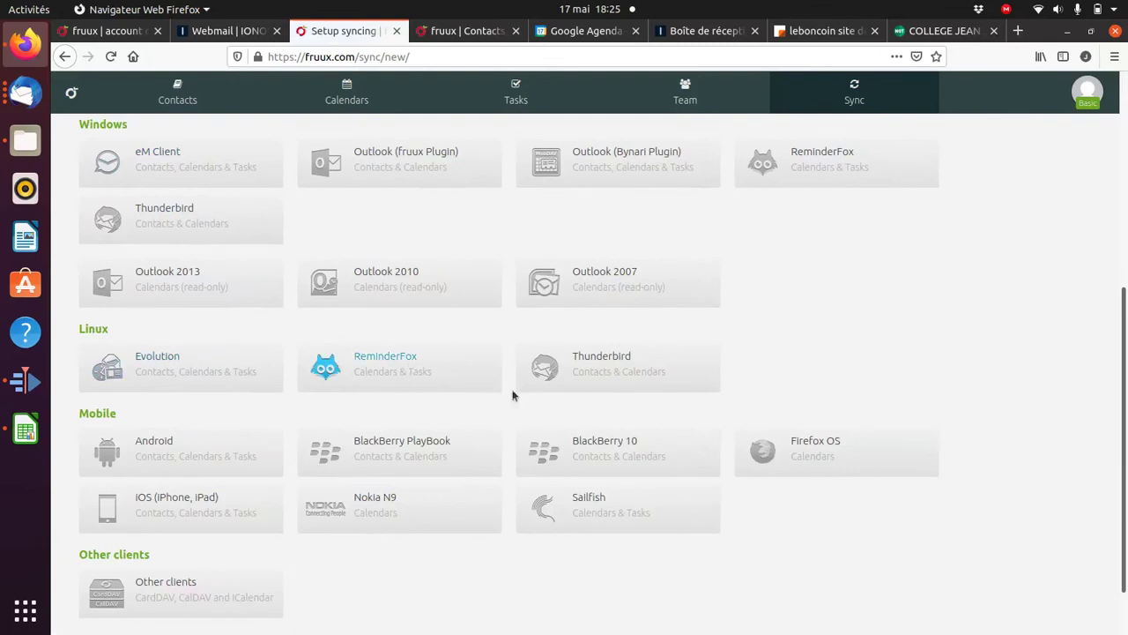
click(603, 367)
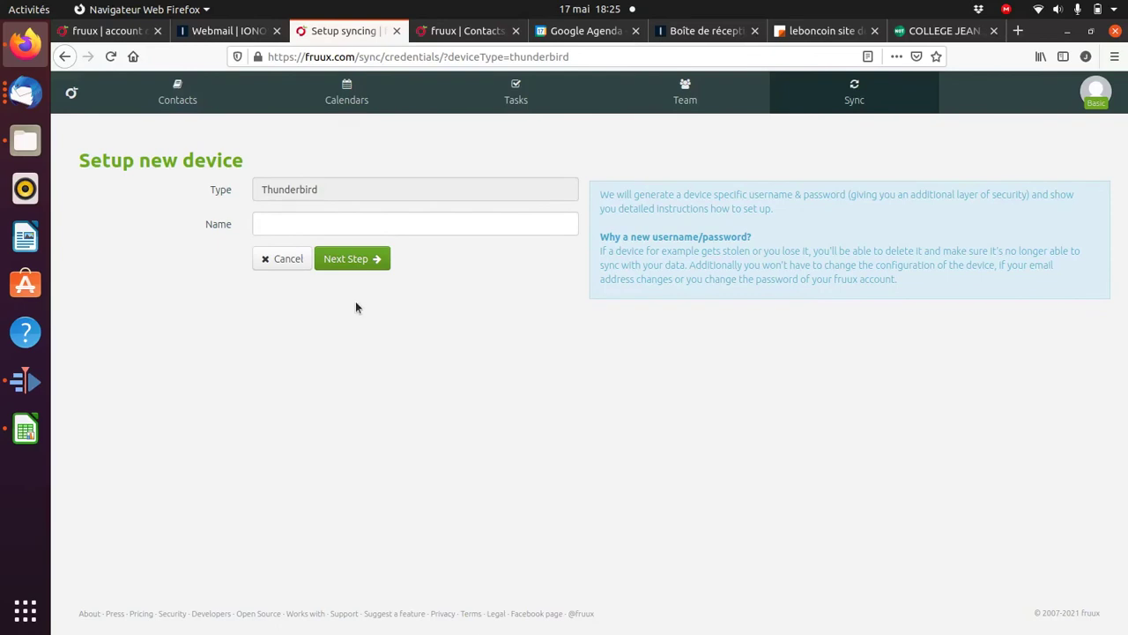
Name the new Thunderbird device with the account holder's first name and proceed to its setup instructions
click(344, 226)
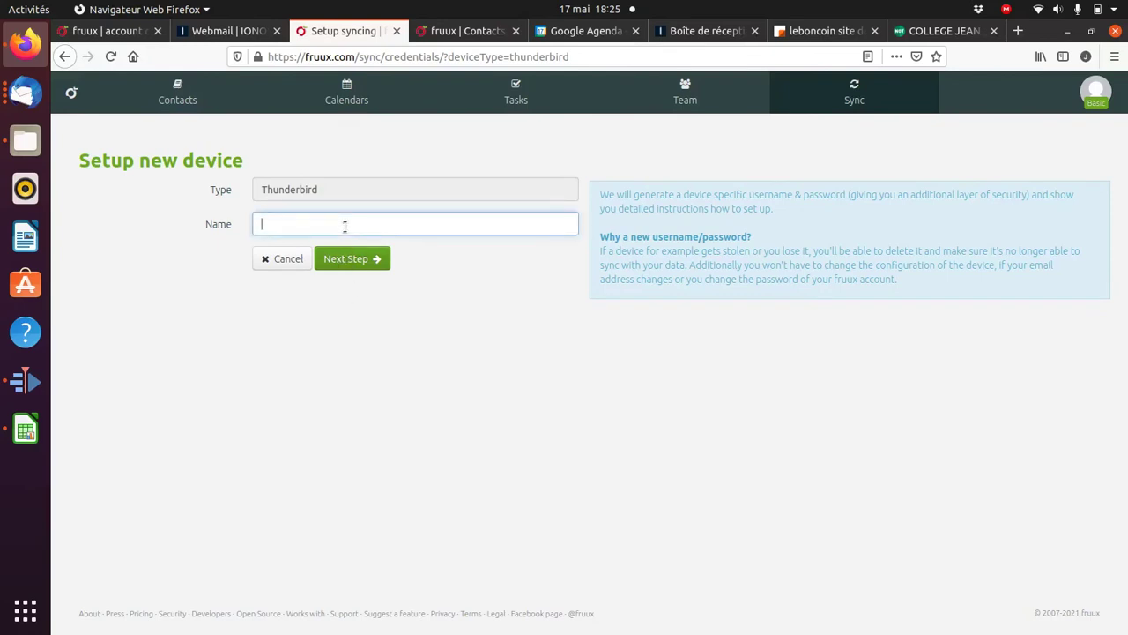
text(Toto)
click(350, 258)
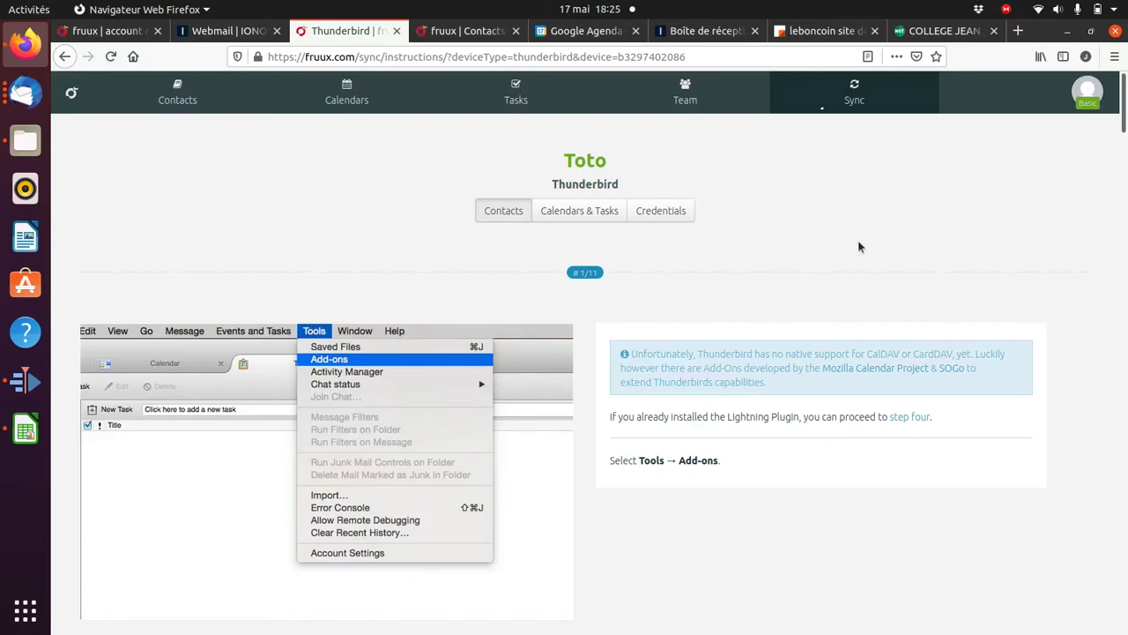
Read through the fruux contacts setup instructions for Thunderbird, down to the device-specific username and password in step 10
scroll(856, 245, down, 5)
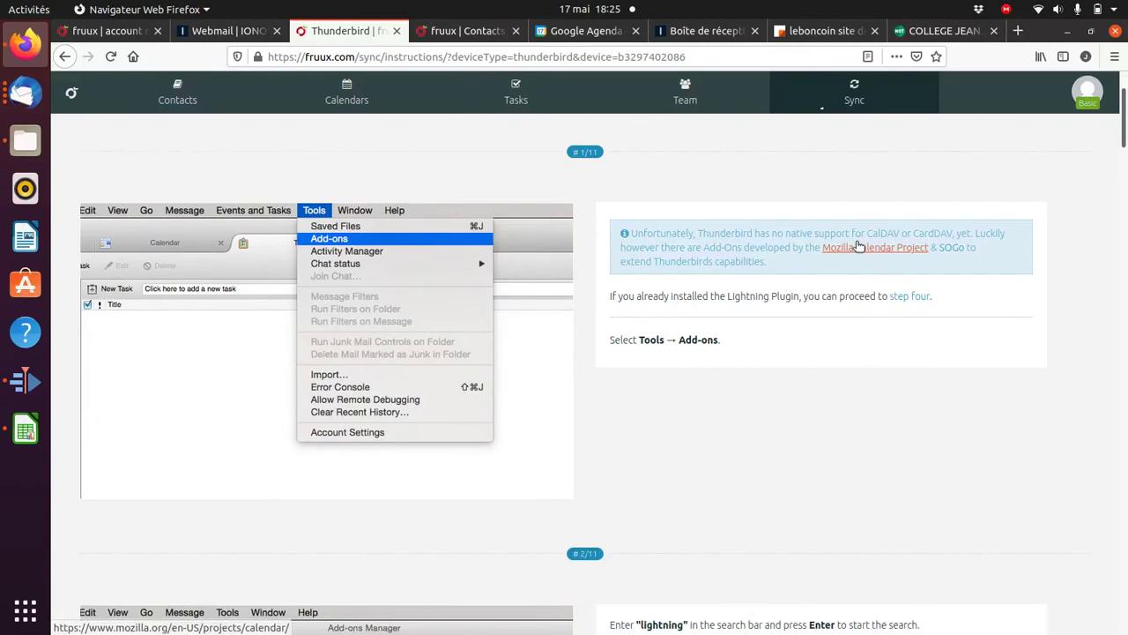
scroll(855, 248, down, 3)
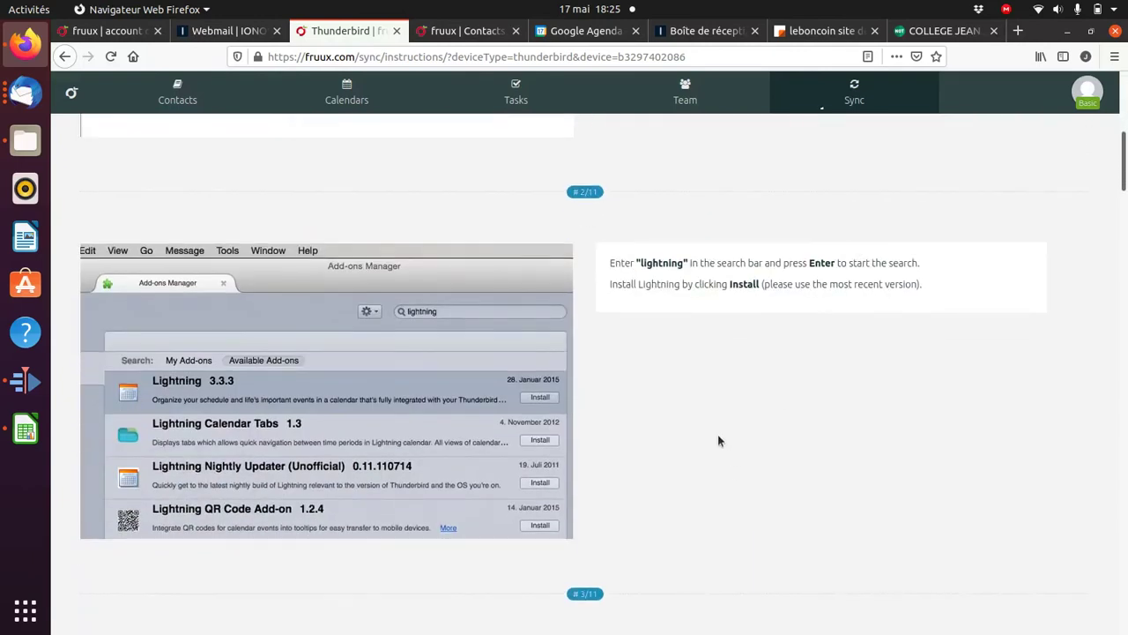
scroll(726, 415, down, 7)
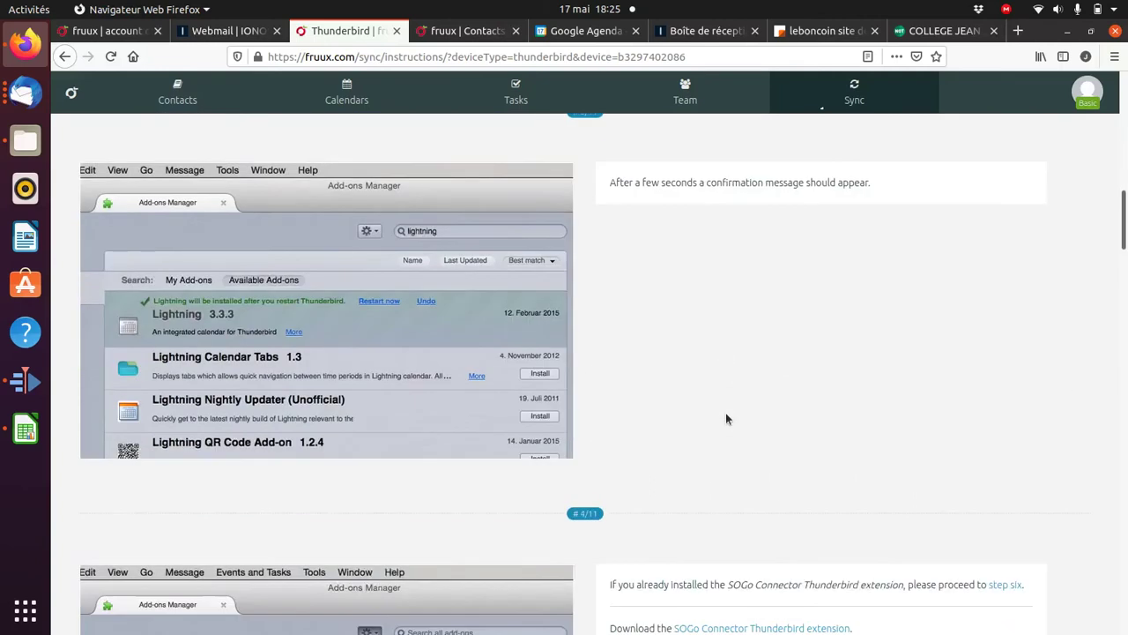
scroll(725, 415, down, 19)
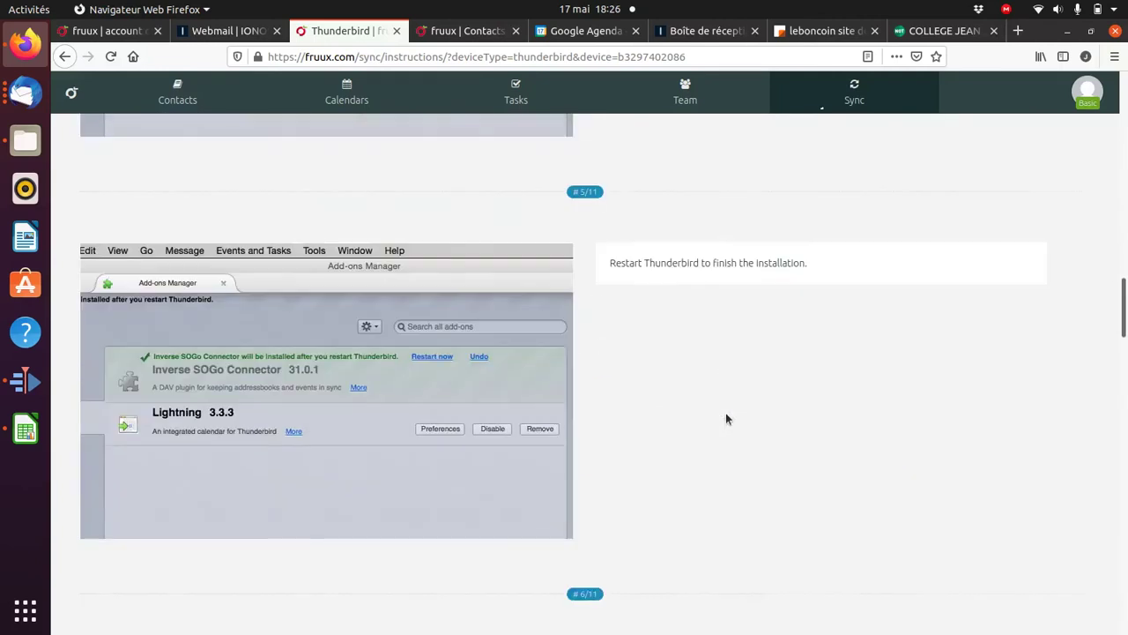
scroll(725, 414, down, 12)
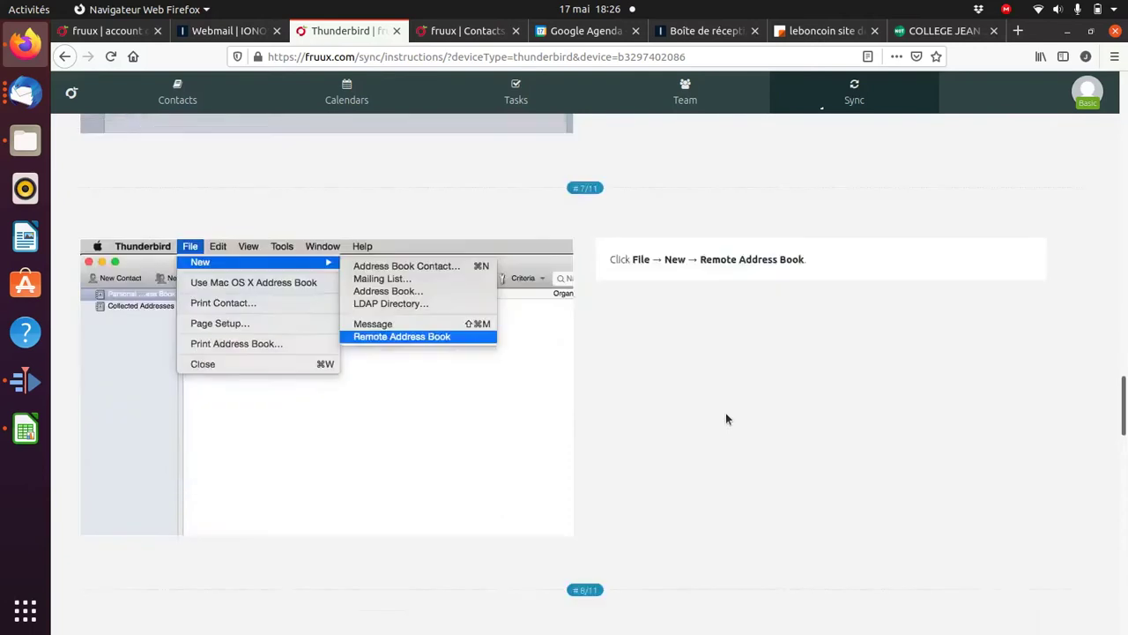
scroll(725, 415, down, 2)
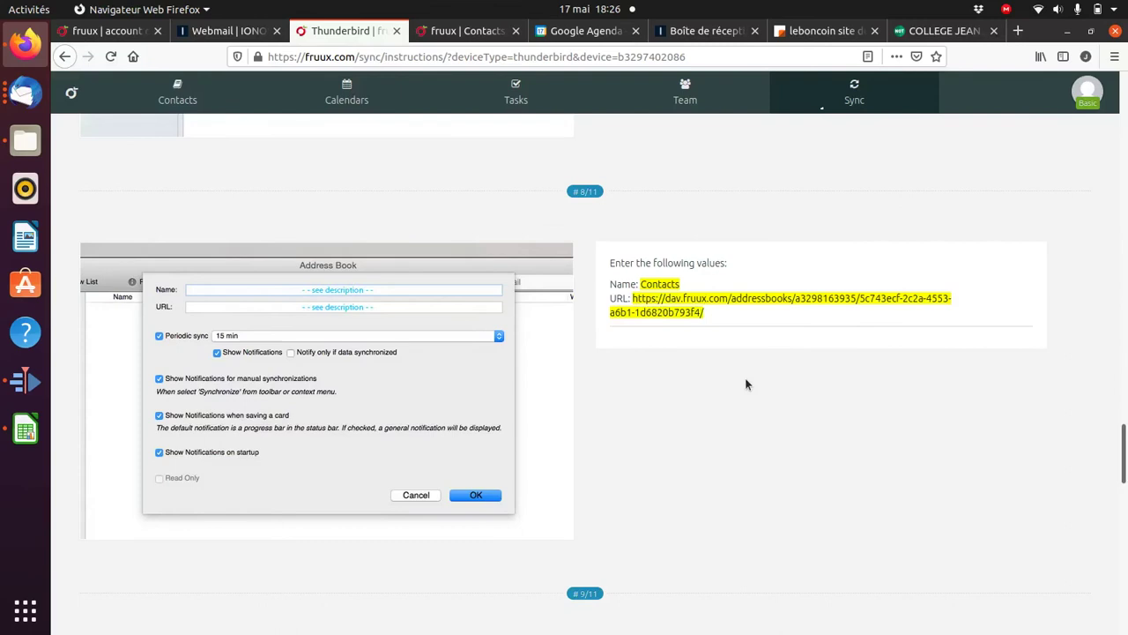
scroll(746, 385, down, 8)
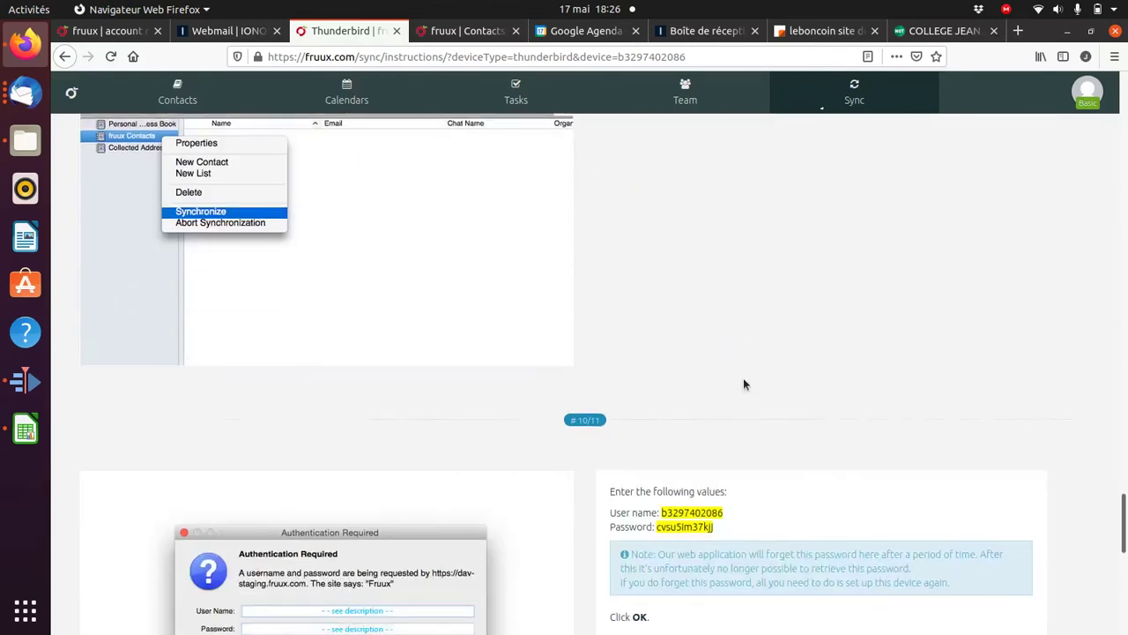
scroll(743, 384, down, 3)
Copy the device-specific username from the fruux instructions and paste it into the username field of the TbSync account form in Thunderbird
drag(728, 283, 659, 285)
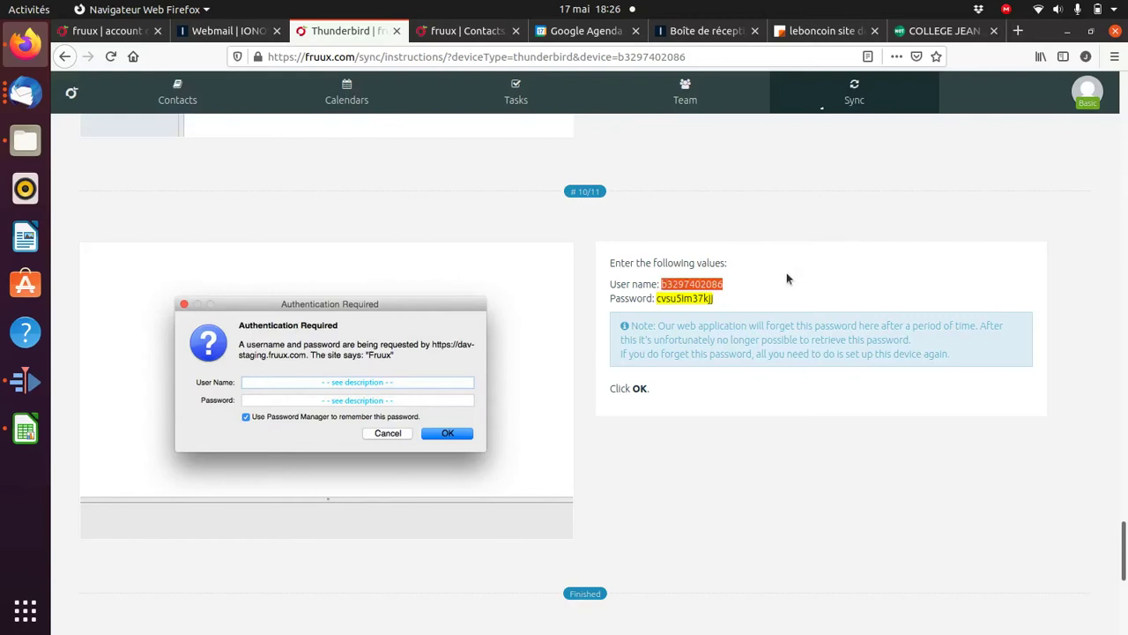
right_click(708, 287)
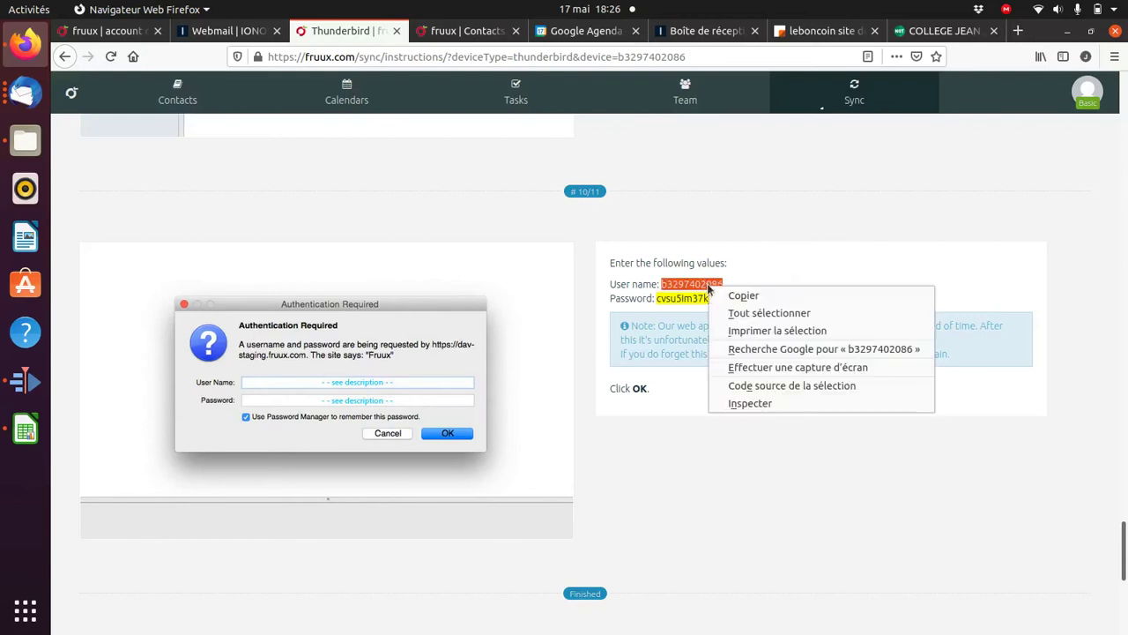
click(728, 294)
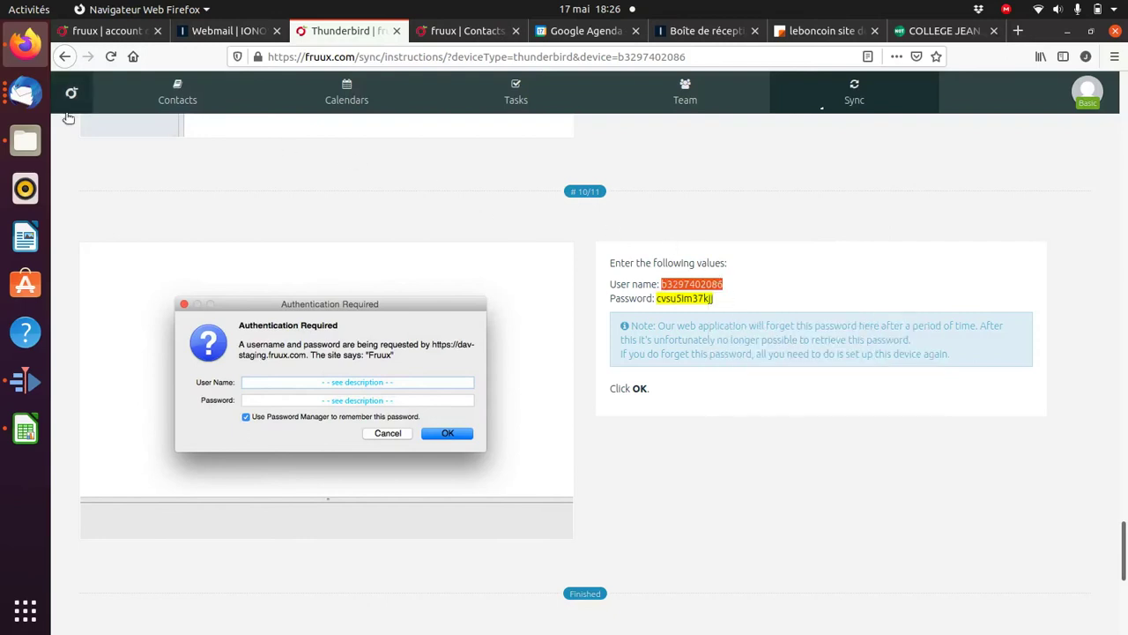
click(25, 93)
click(571, 264)
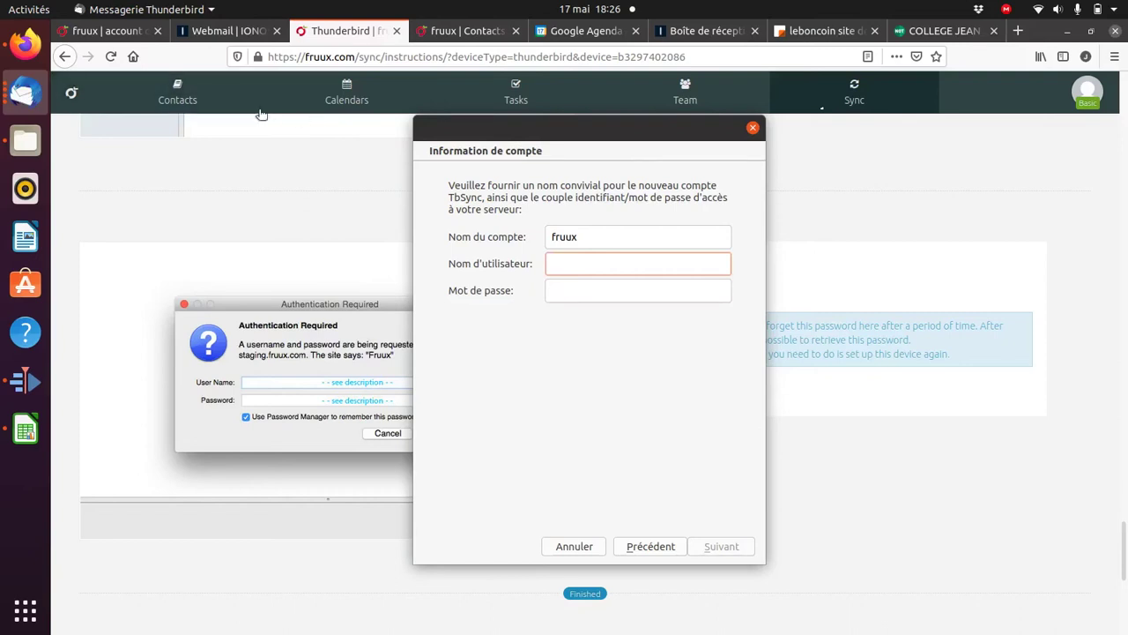
click(22, 95)
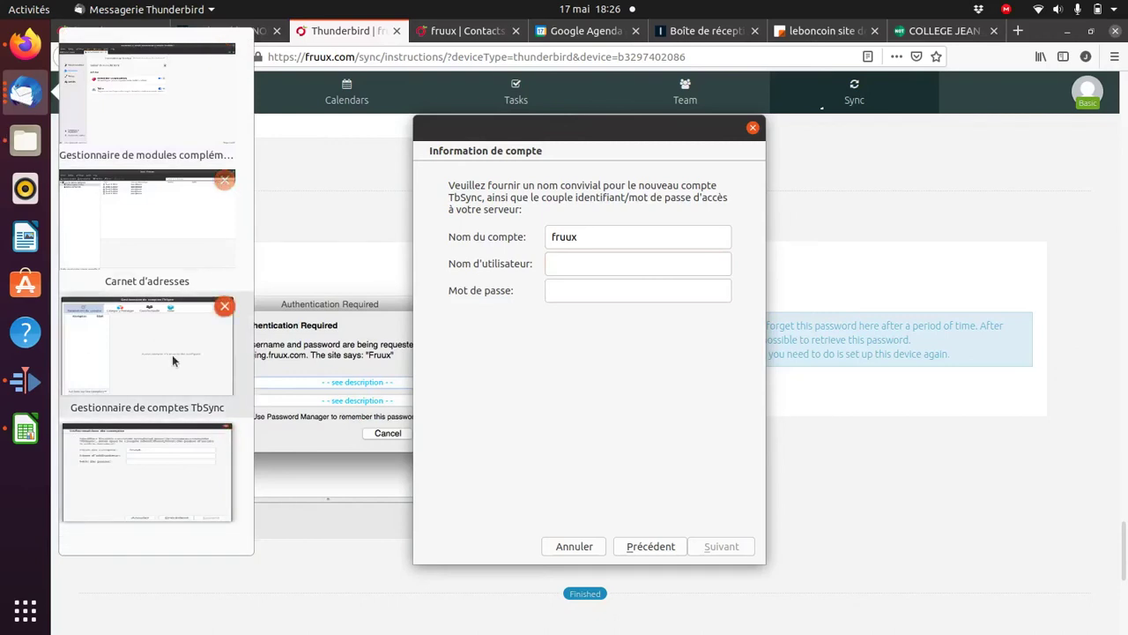
click(607, 263)
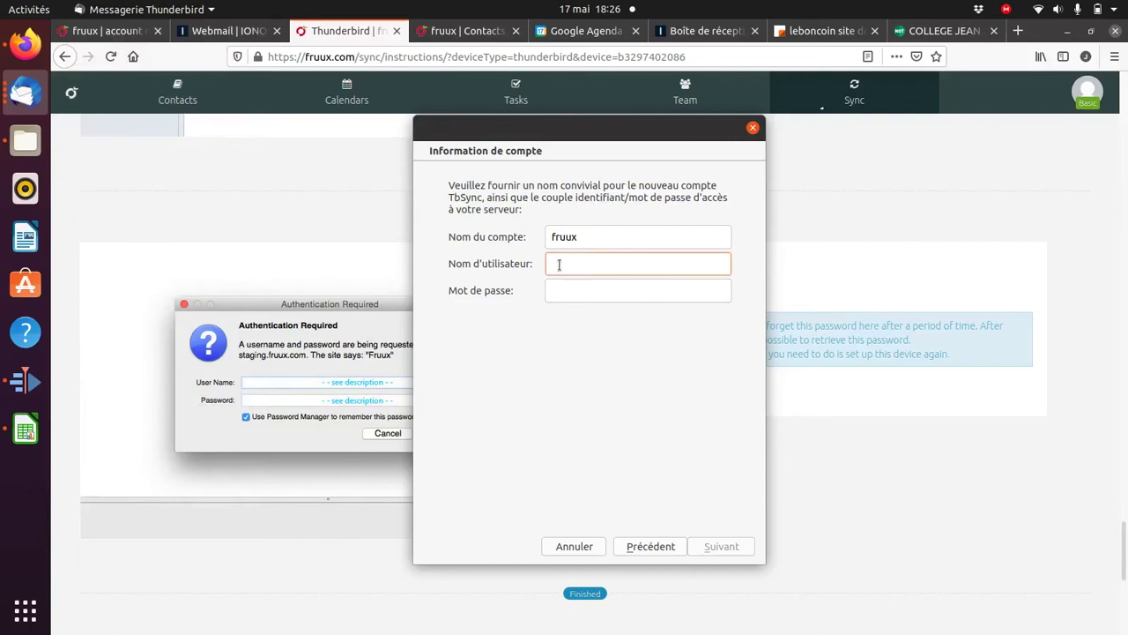
key(ctrl+v)
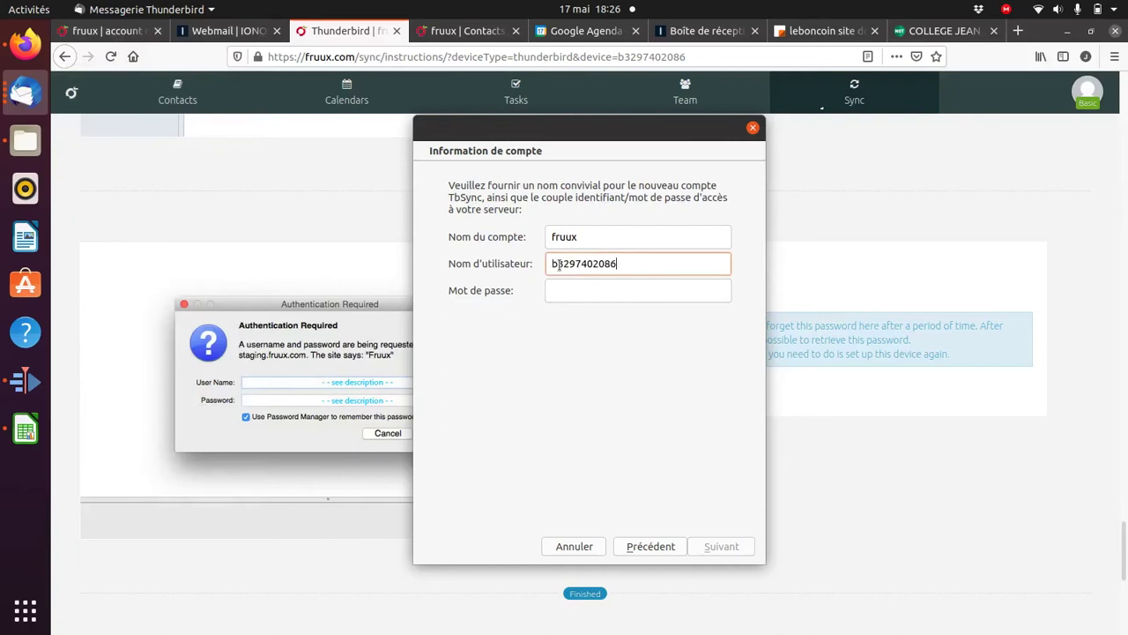
Copy the device-specific password from the fruux page in Firefox, paste it into the TbSync form's password field in Thunderbird, and submit the account details
click(24, 43)
double_click(688, 299)
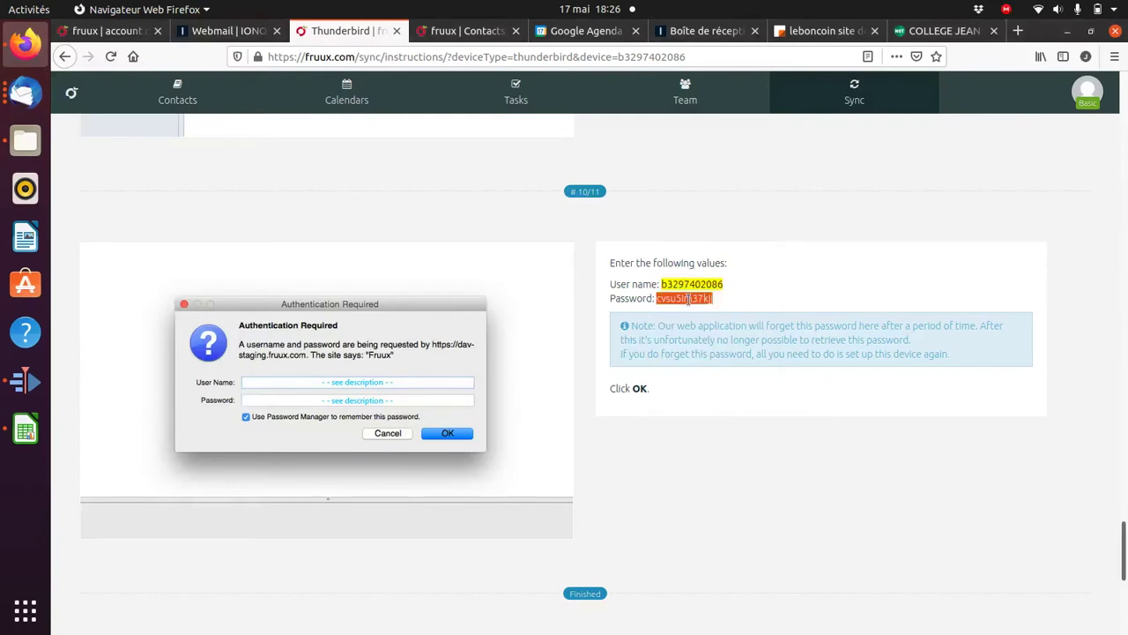
right_click(689, 301)
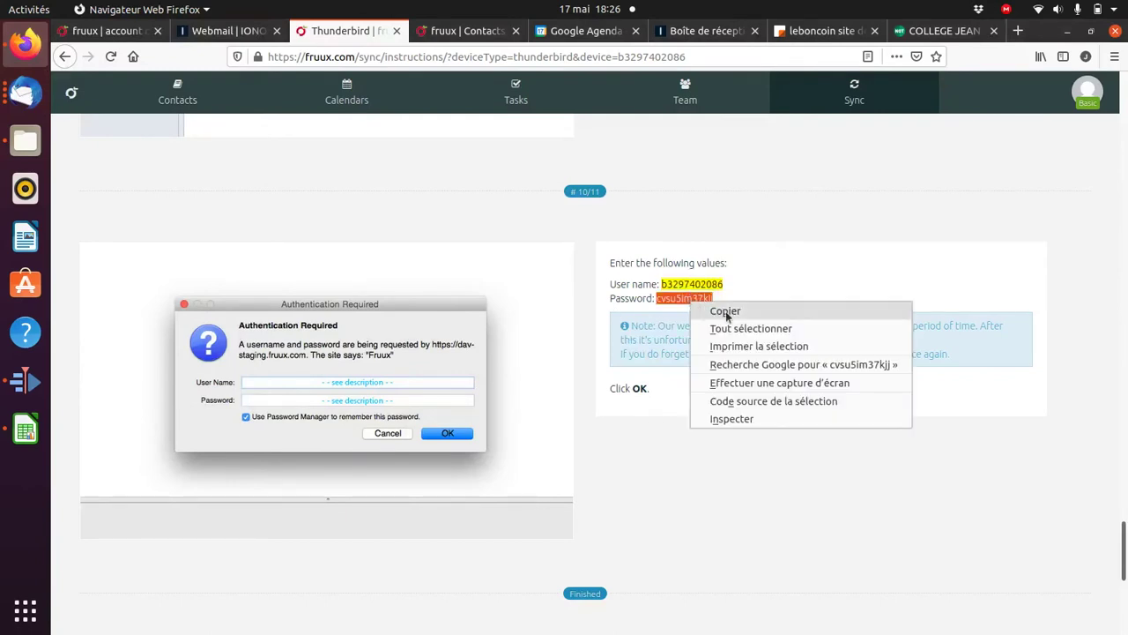
click(726, 312)
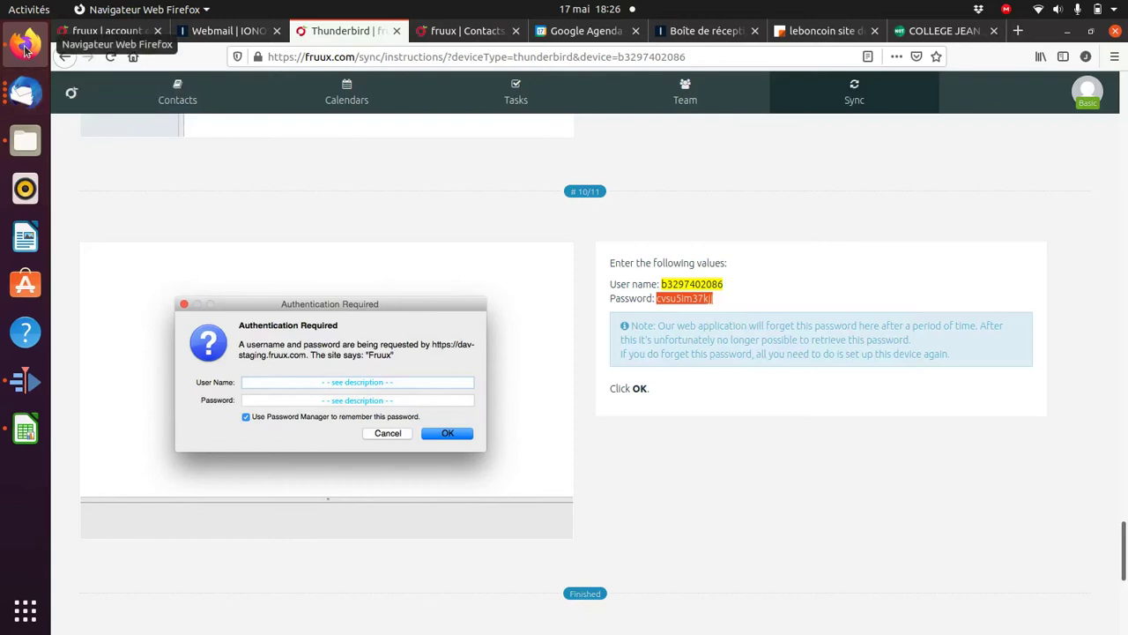
click(25, 92)
click(575, 289)
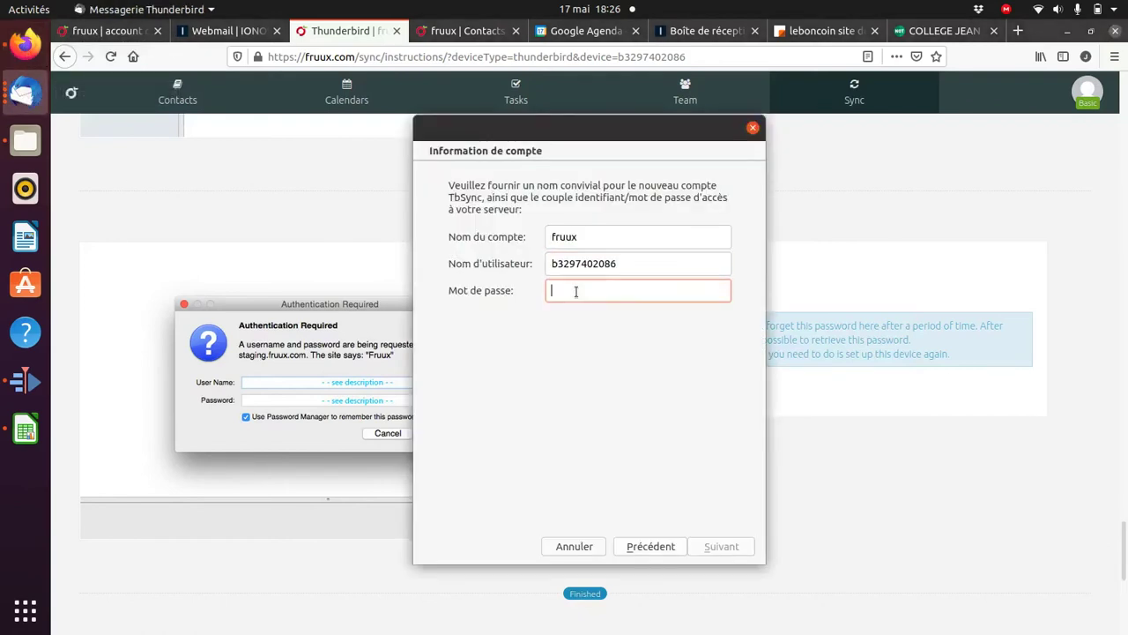
key(ctrl+v)
click(722, 546)
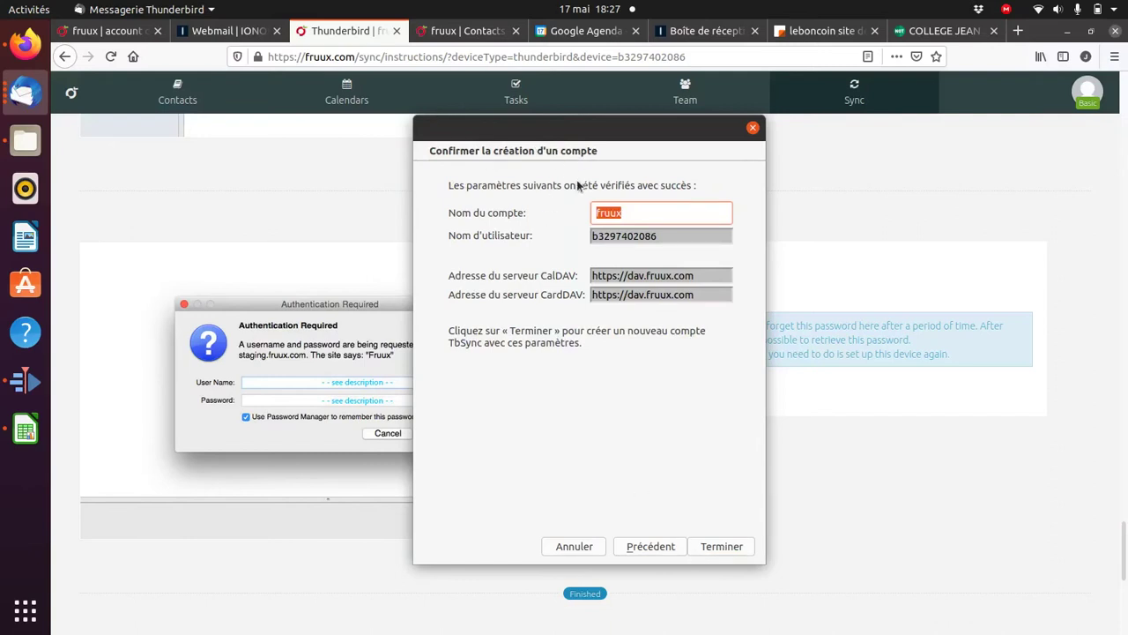
Finish creating the fruux account in TbSync, and enable and synchronize it in the account manager
click(26, 93)
click(722, 546)
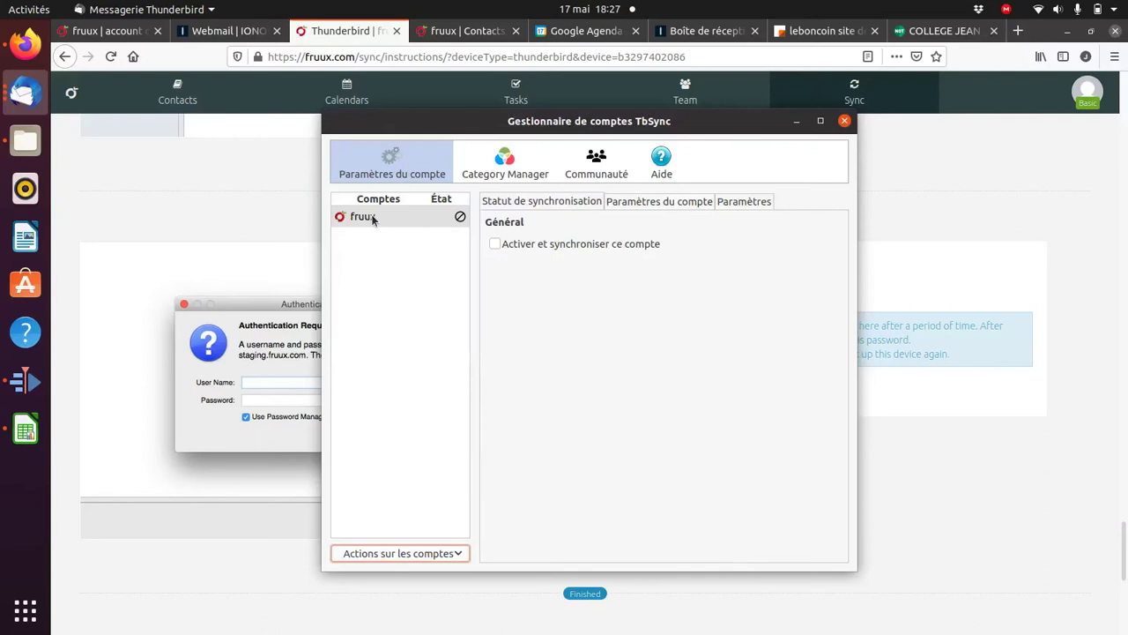
click(495, 245)
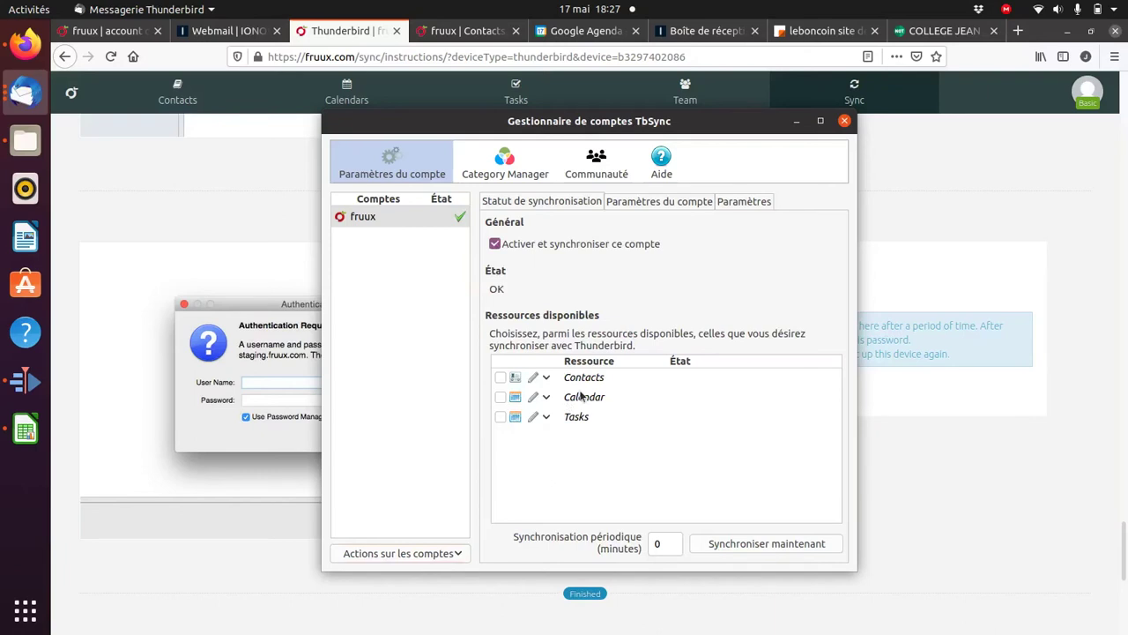
Select the Contacts resource of the fruux account and synchronize it, closing the TbSync account manager and returning to Thunderbird's main window
click(500, 378)
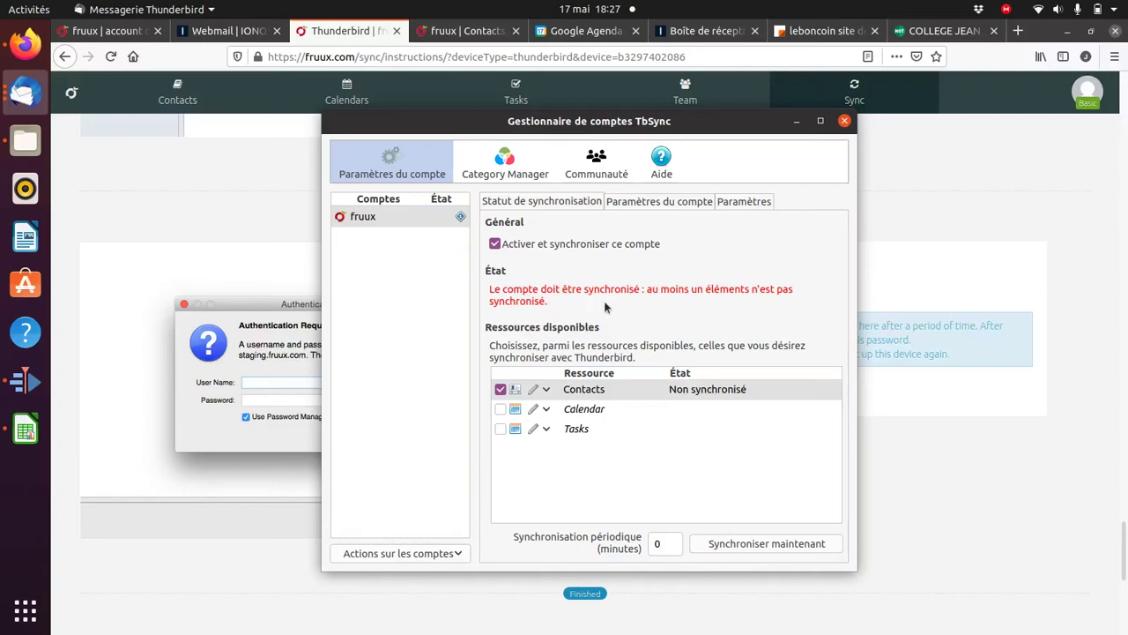
click(767, 544)
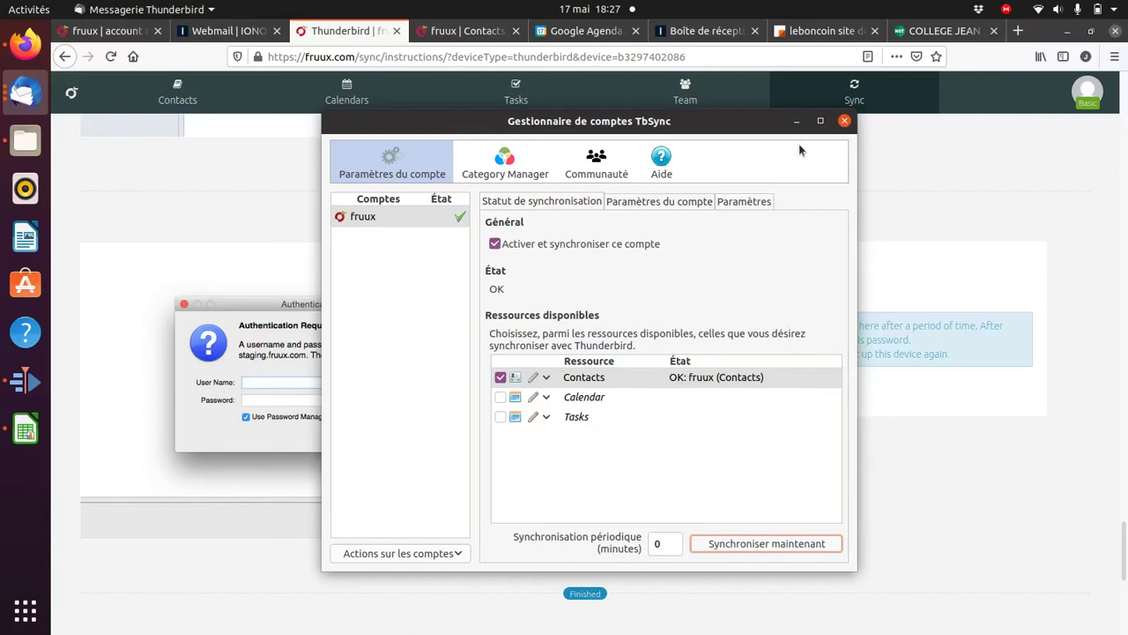
click(844, 121)
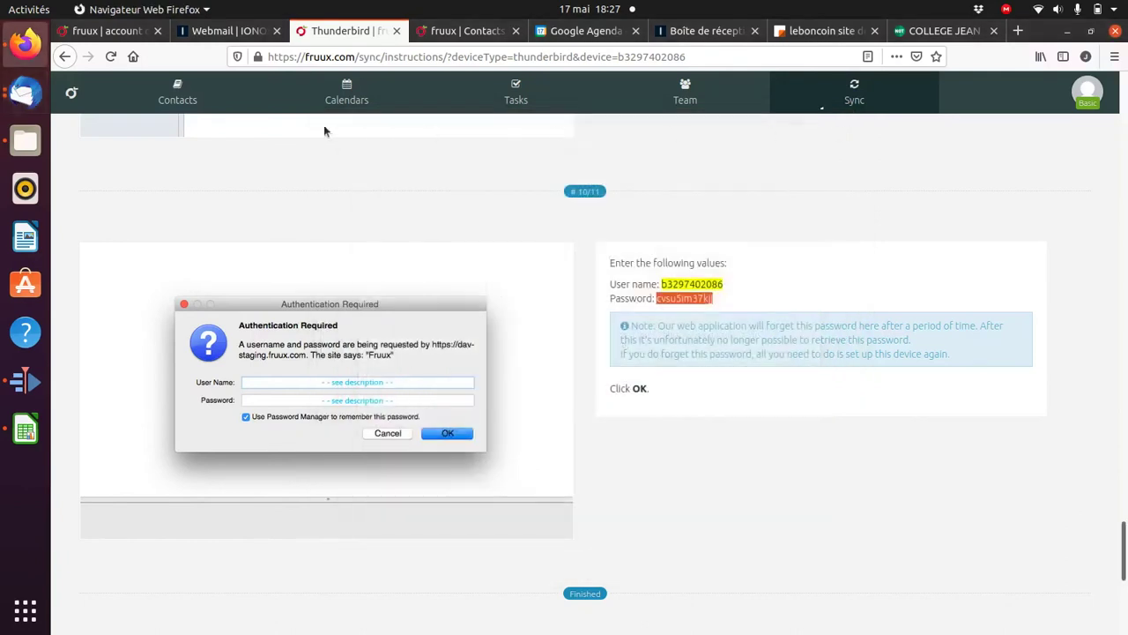
click(25, 93)
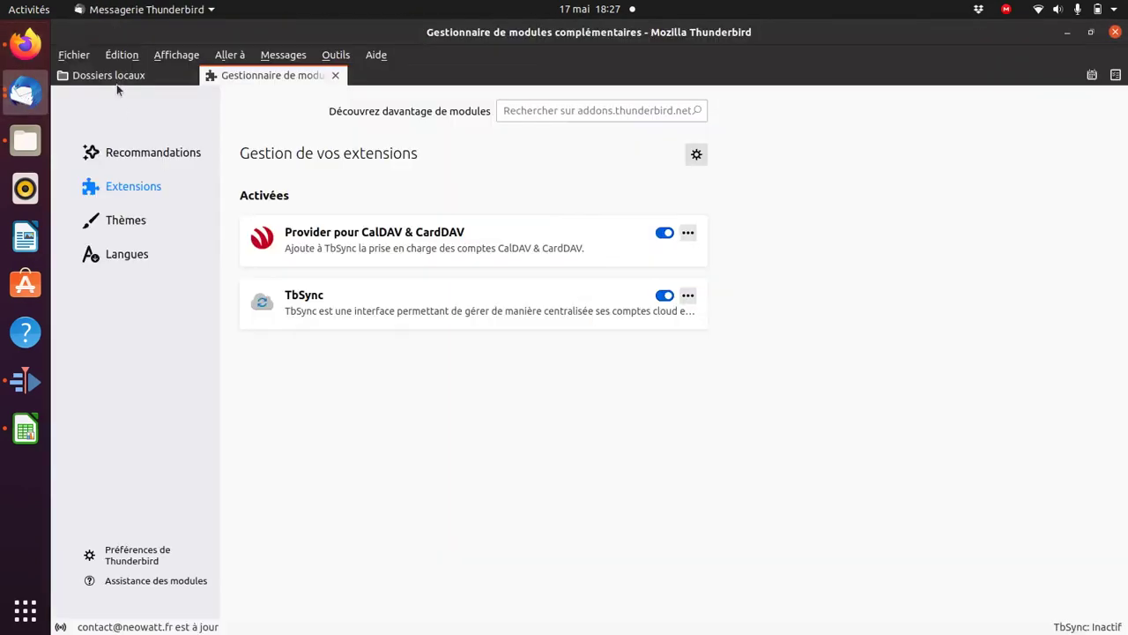
Open Thunderbird's address book and move all five contacts from Adresses personnelles into the fruux (Contacts) address book
click(35, 90)
click(113, 217)
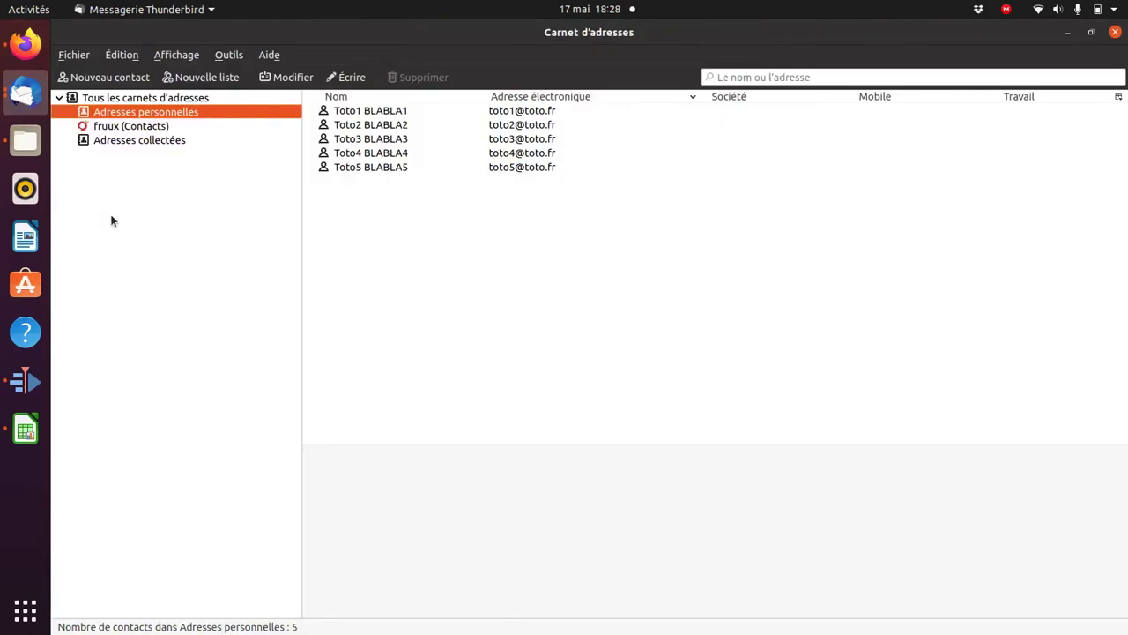
click(118, 132)
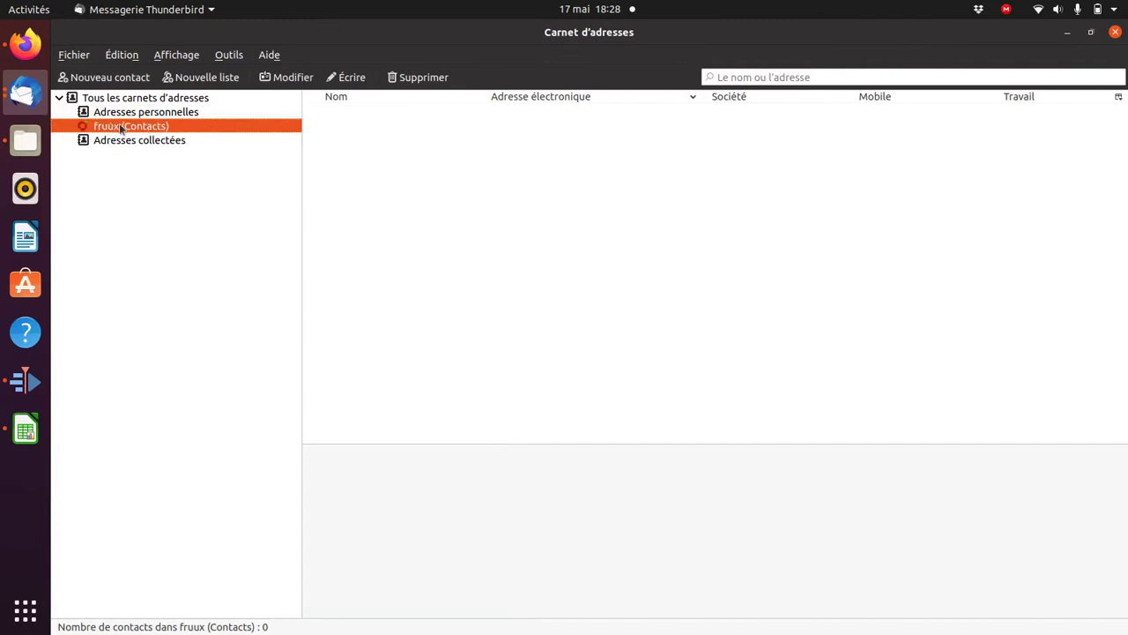
click(166, 116)
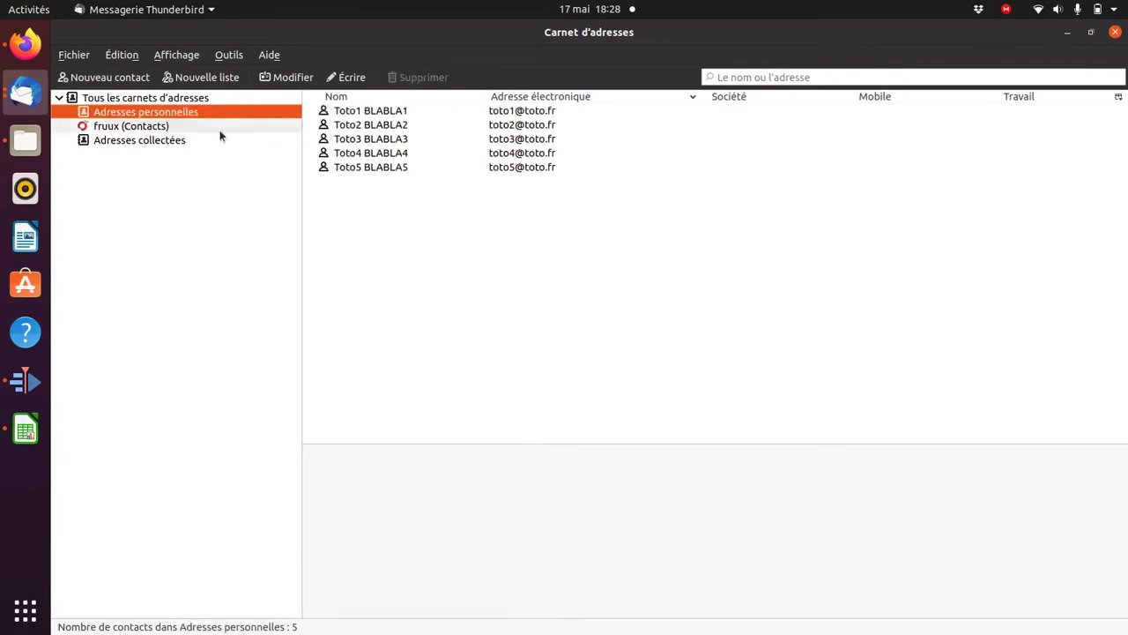
click(363, 113)
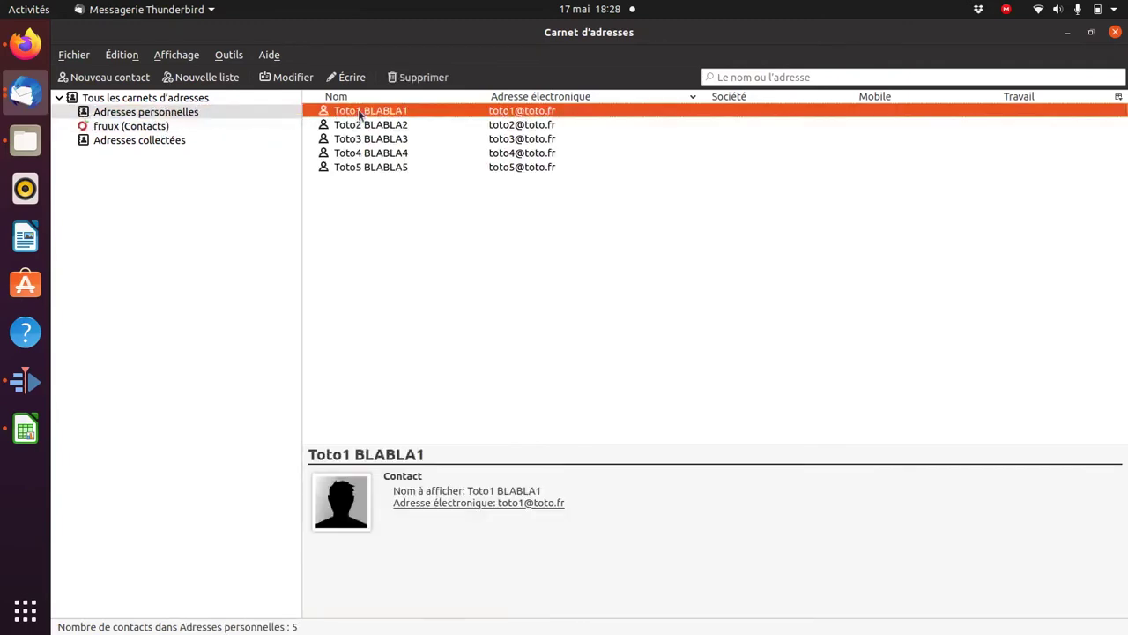
shift+click(355, 167)
drag(381, 138, 137, 128)
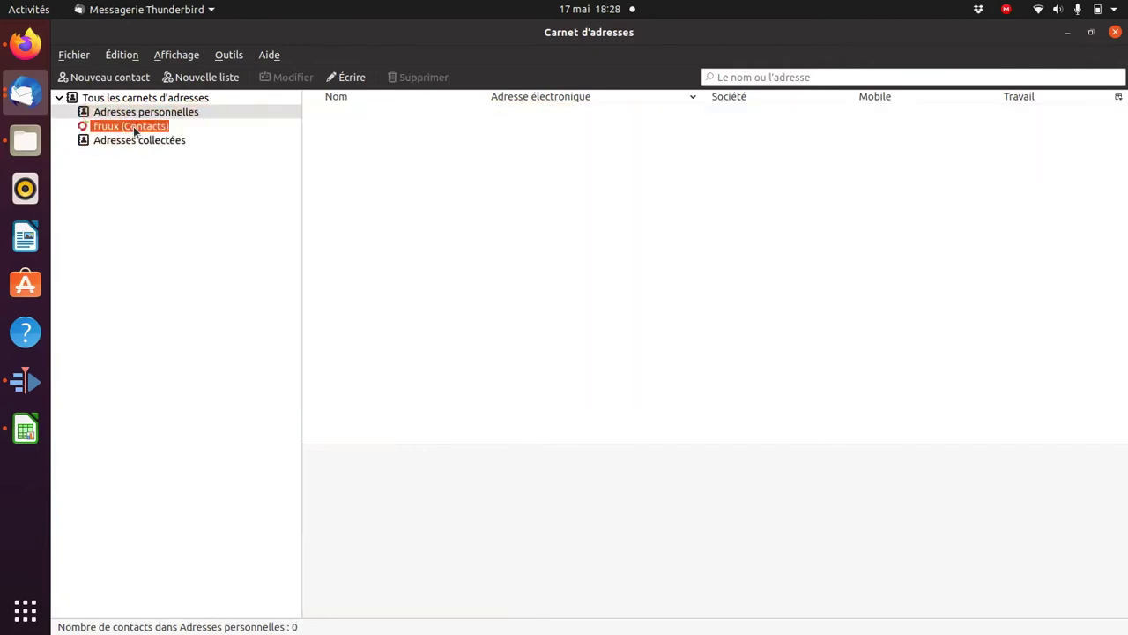
click(135, 128)
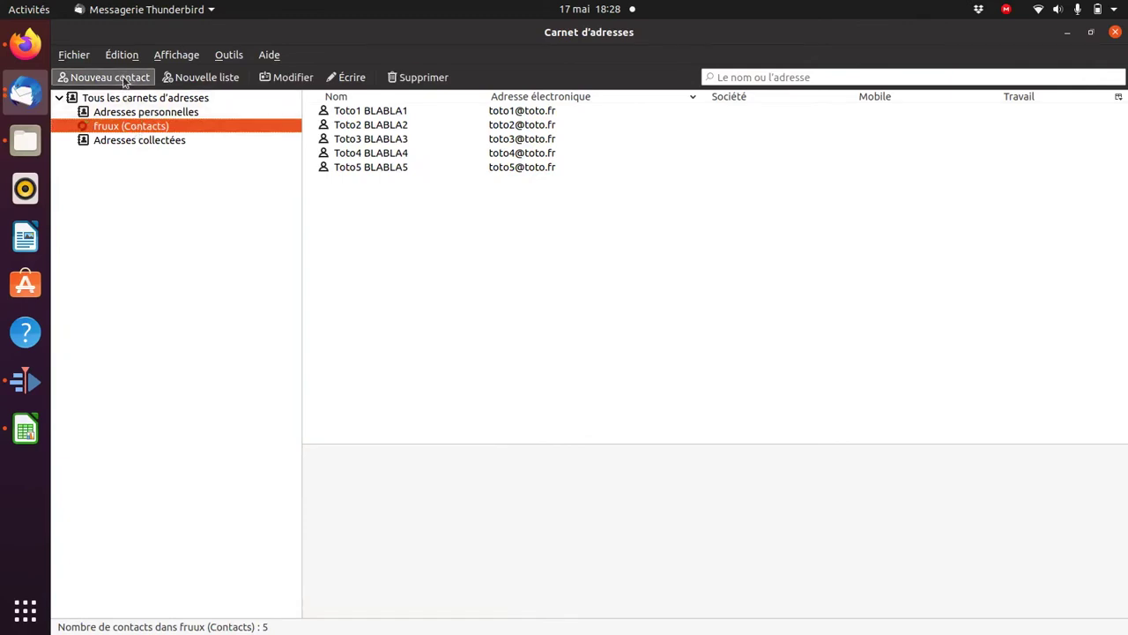
Create a mailing list named Football in the fruux (Contacts) address book
right_click(121, 132)
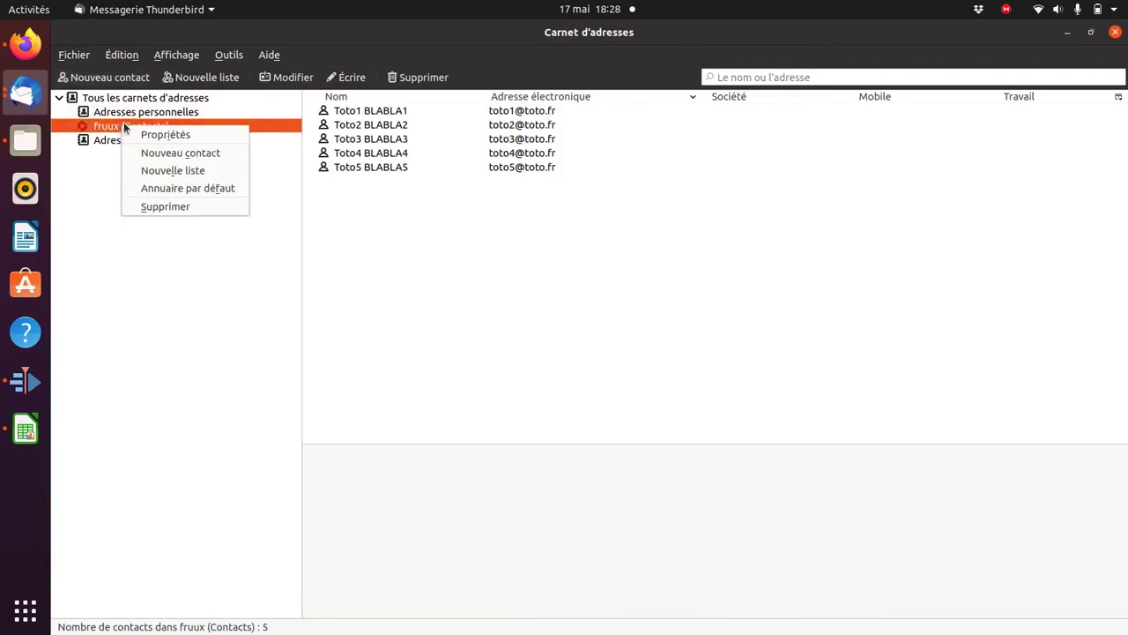
click(186, 170)
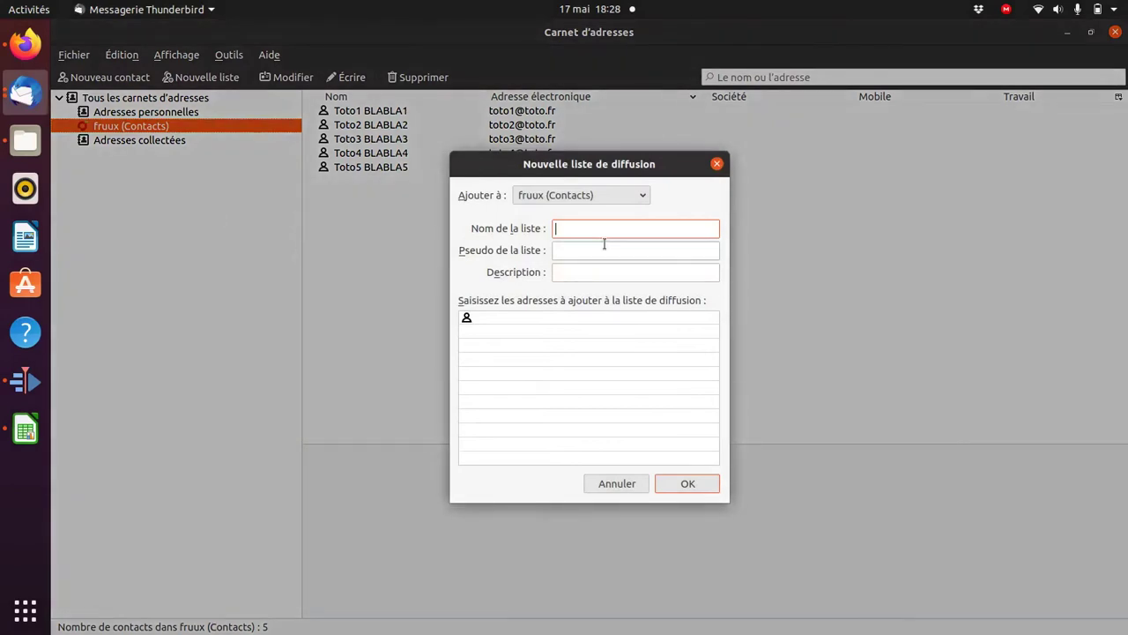
text(Foo)
click(669, 482)
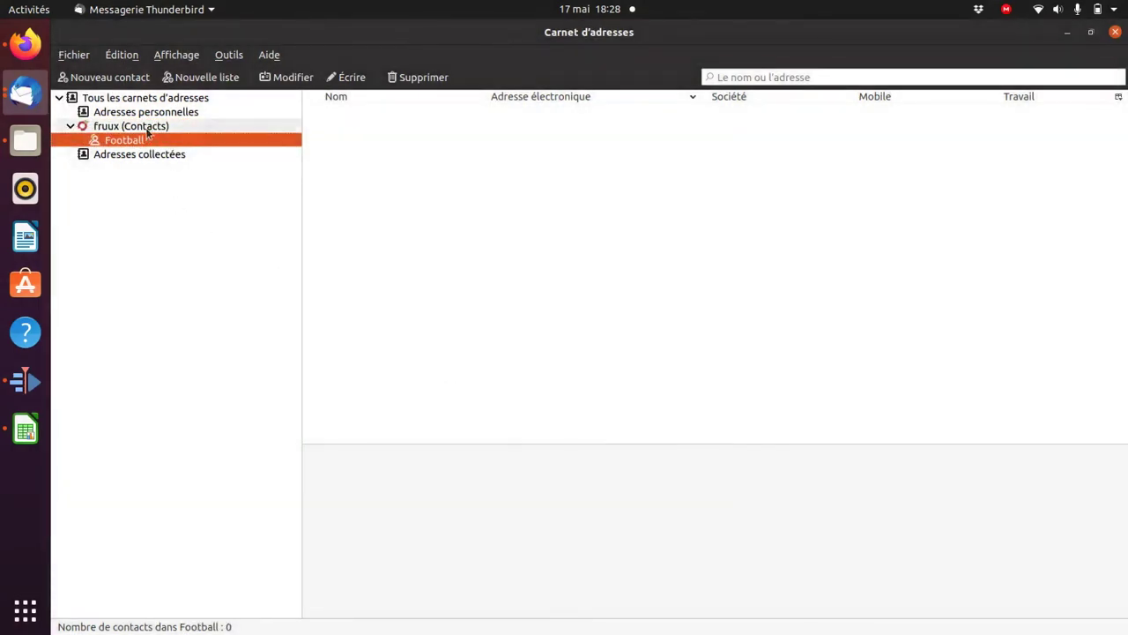
Add the first two contacts of the fruux address book to the Football list and open the list to check its members
click(148, 125)
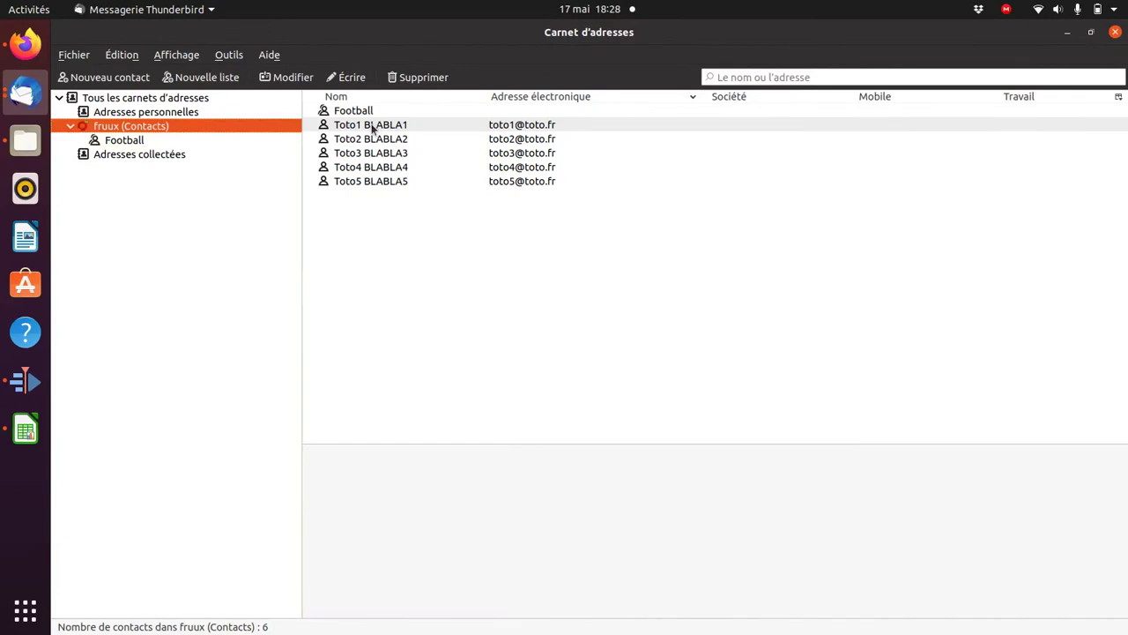
drag(372, 128, 124, 141)
drag(372, 143, 130, 143)
click(126, 128)
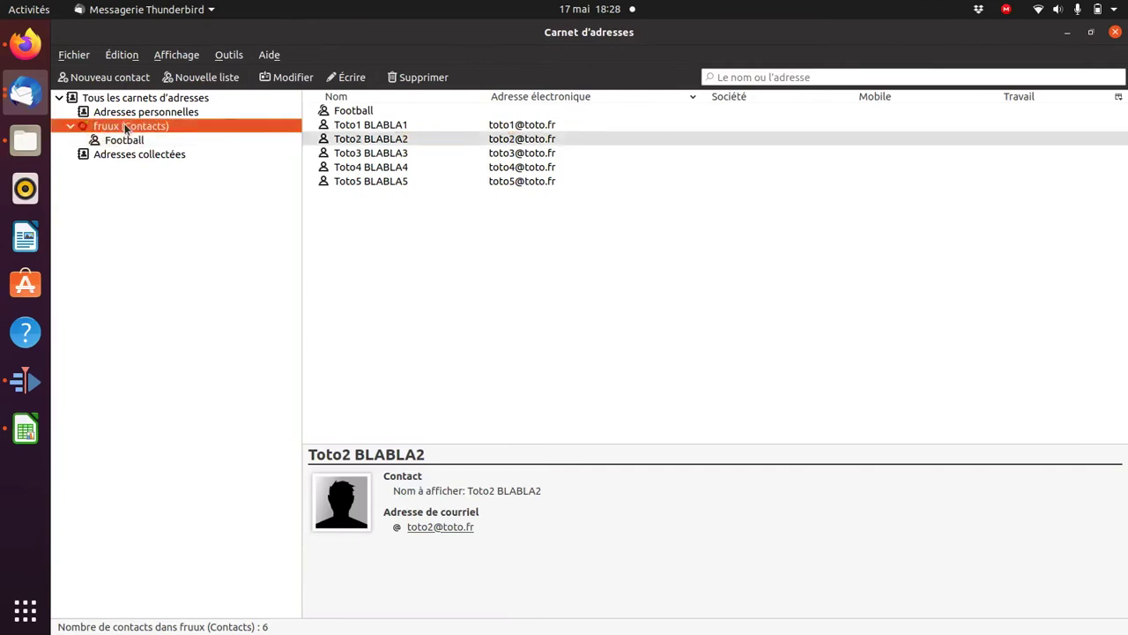
double_click(338, 113)
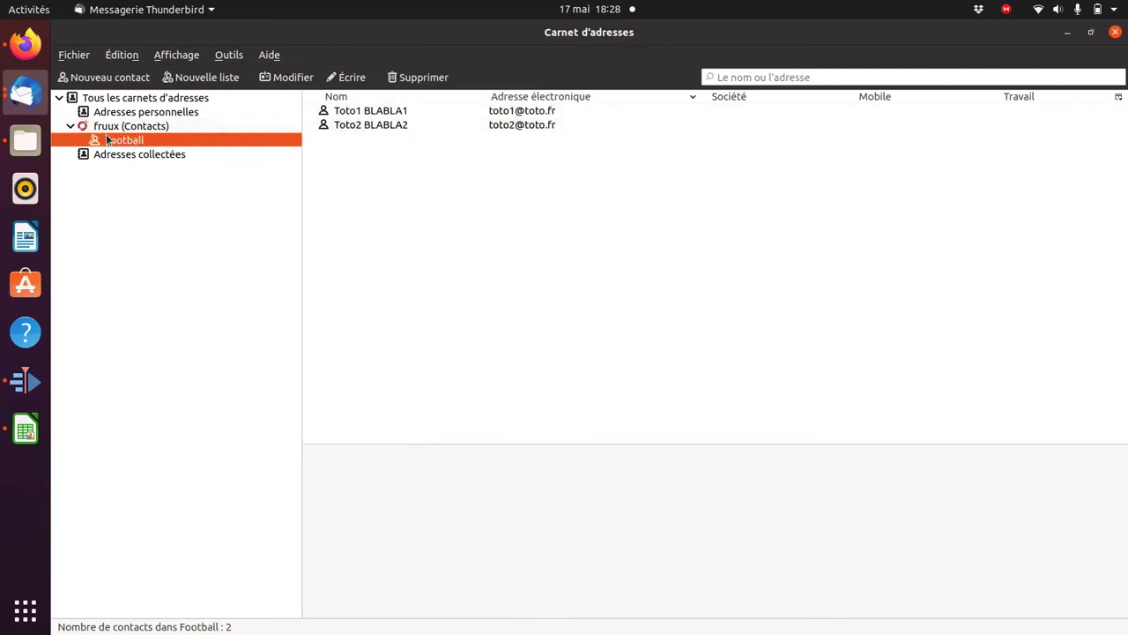
Review the contents of the Adresses personnelles, fruux (Contacts) and Adresses collectées address books
click(163, 117)
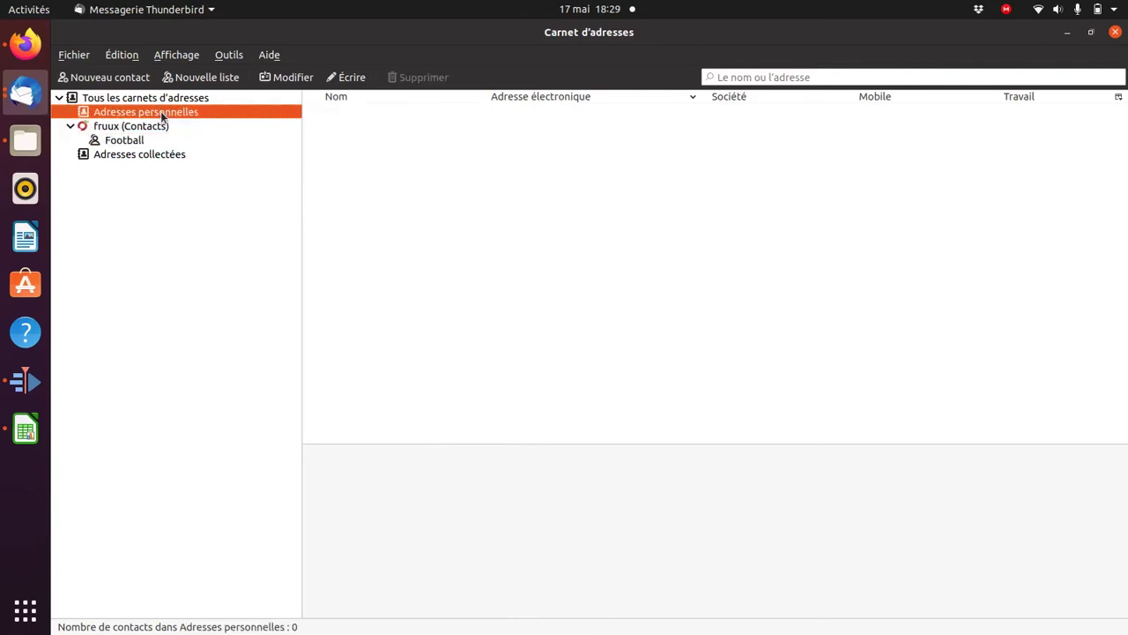
click(140, 127)
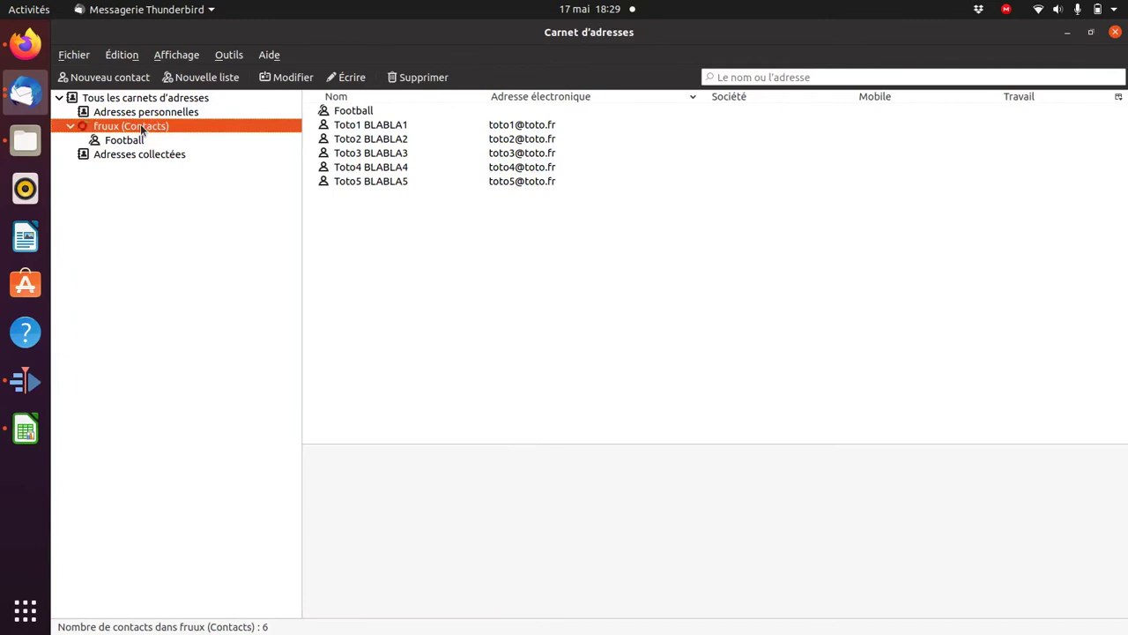
click(123, 157)
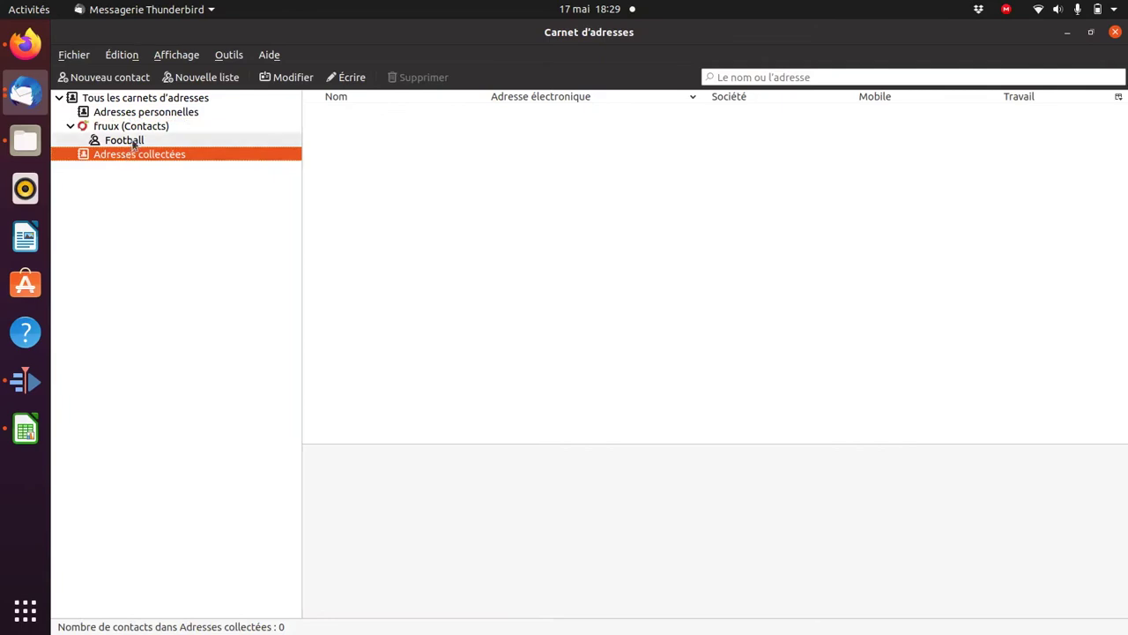
click(129, 130)
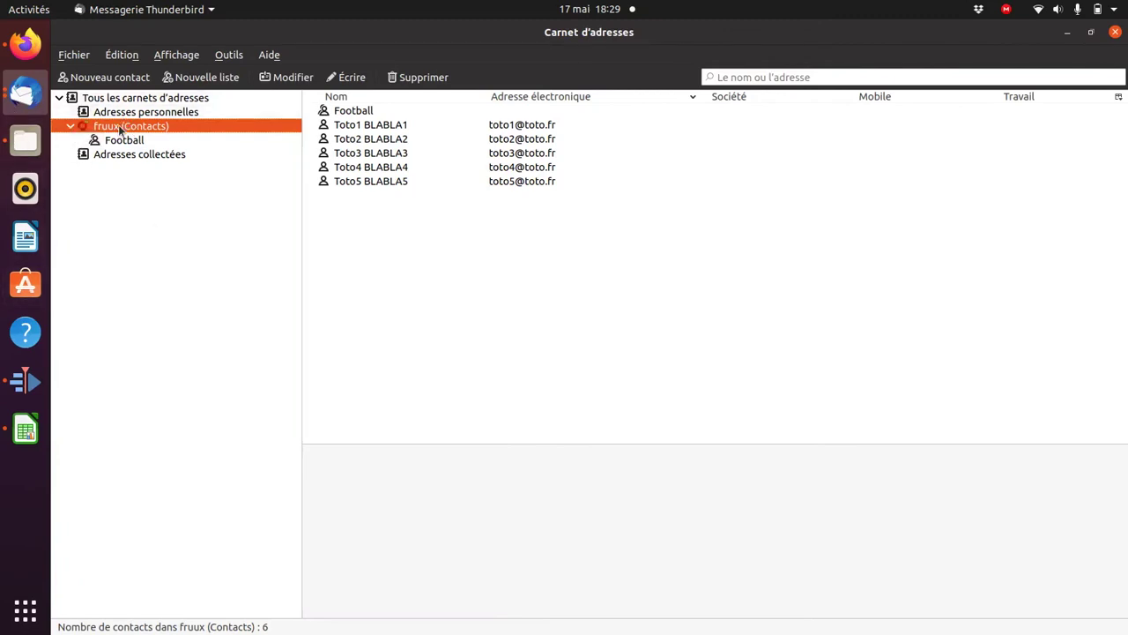
Switch to Firefox and examine the Contacts address book and its settings page on the fruux website
click(25, 44)
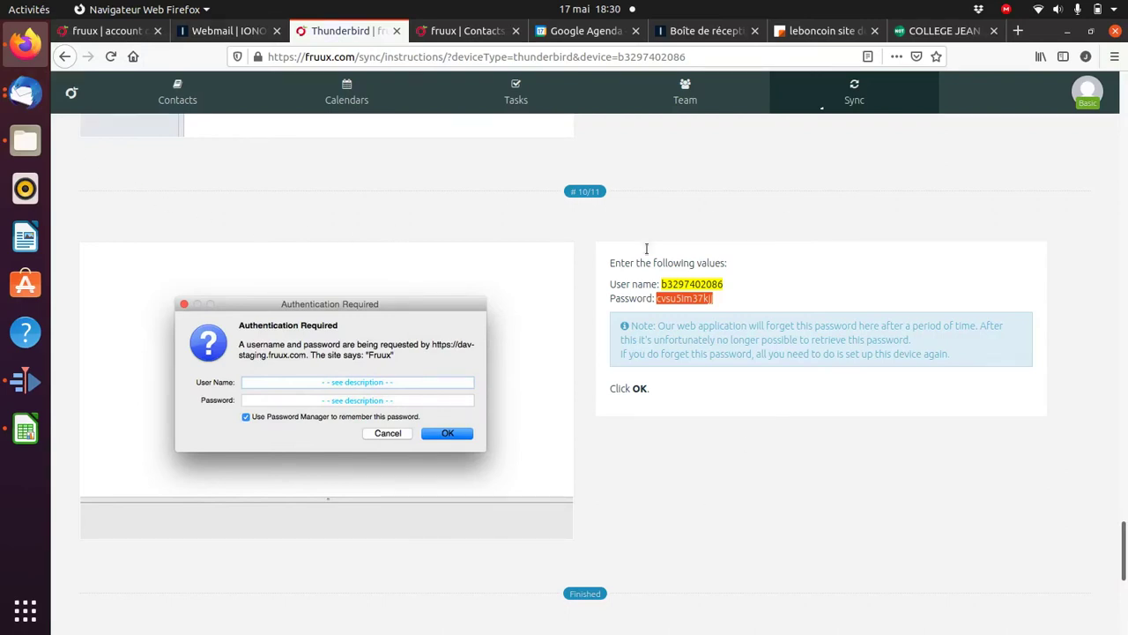
click(181, 96)
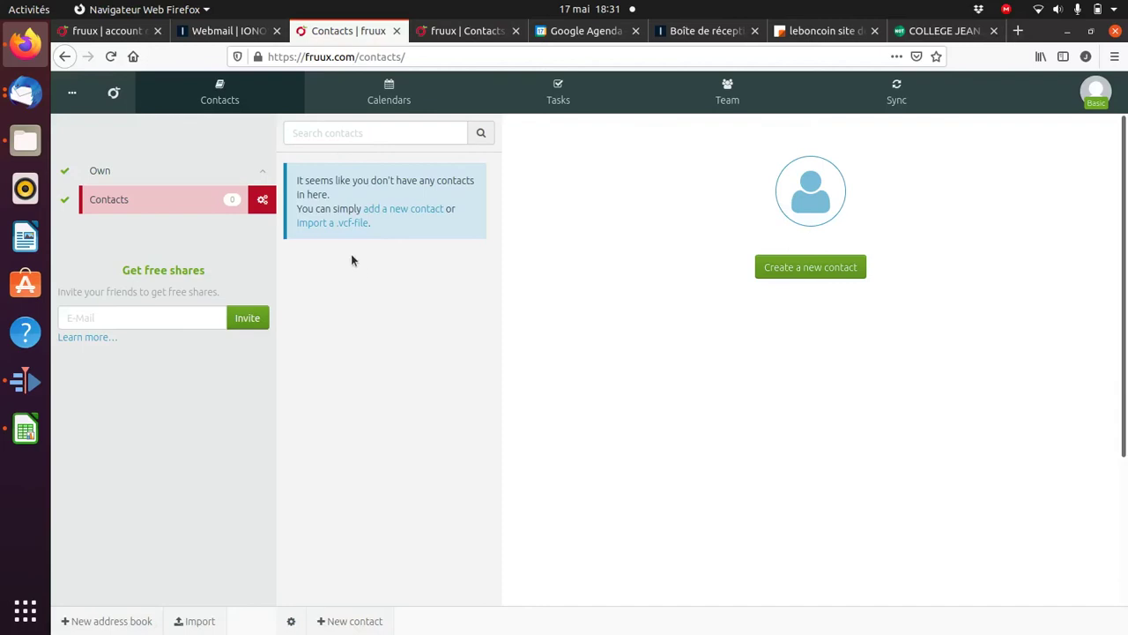
click(261, 201)
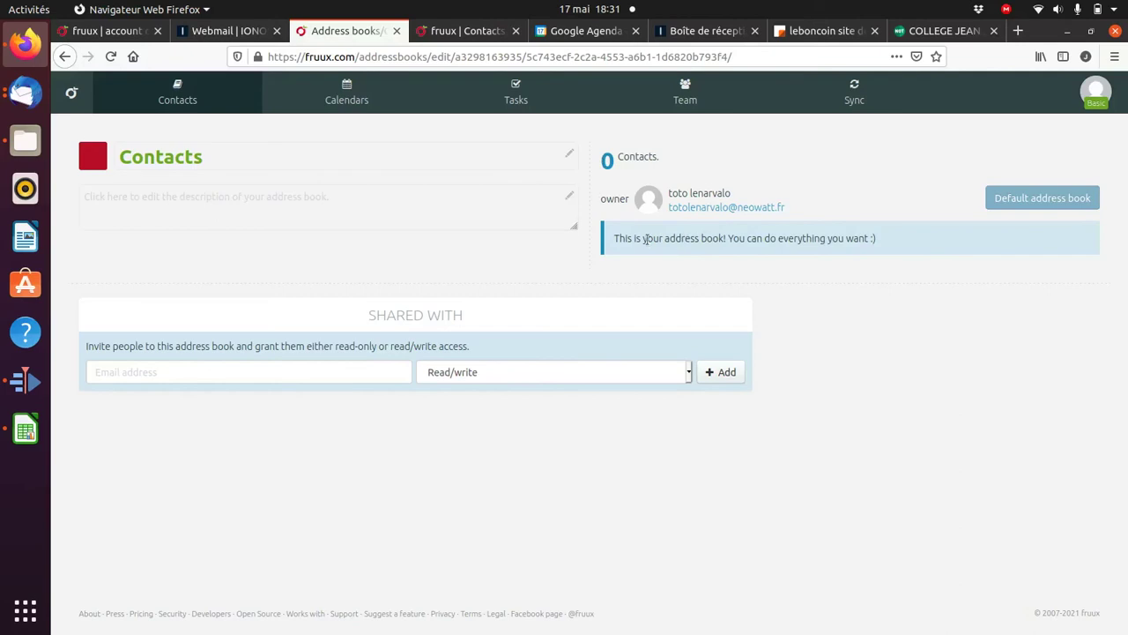
click(194, 106)
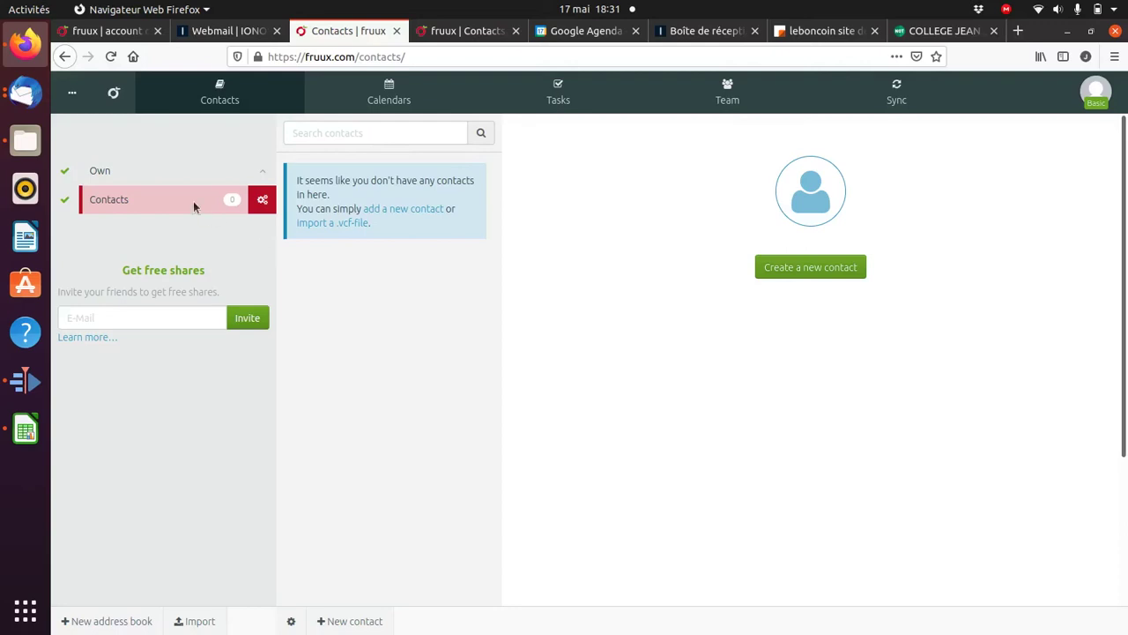
click(264, 173)
click(264, 175)
click(263, 202)
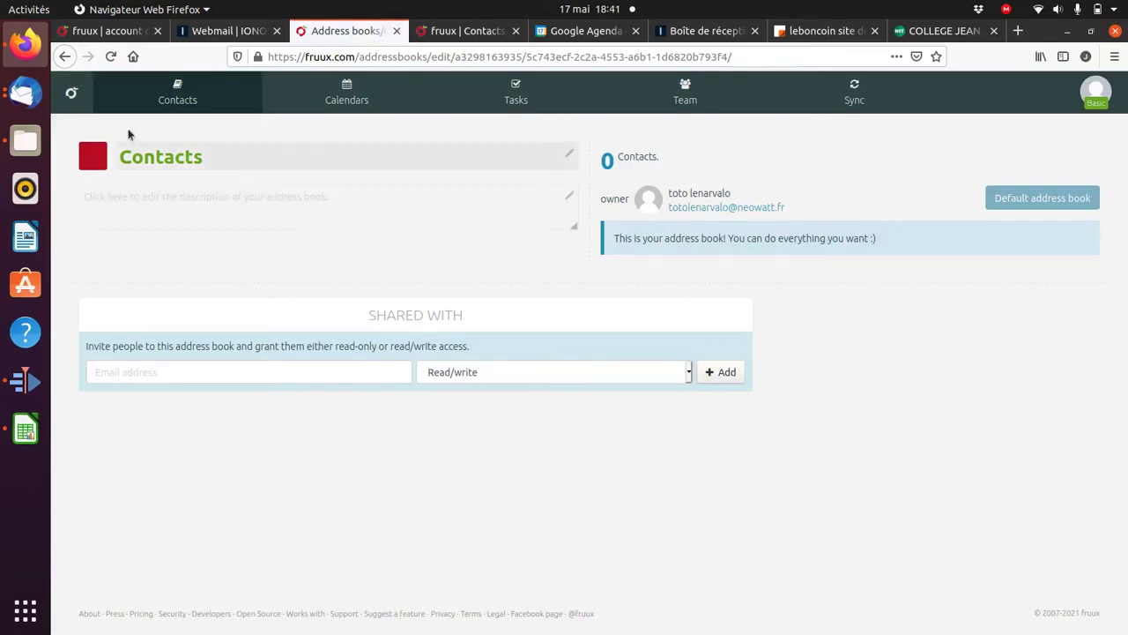
Return to Thunderbird, synchronize the fruux account's local contact changes in the TbSync account manager, and close the manager
click(25, 94)
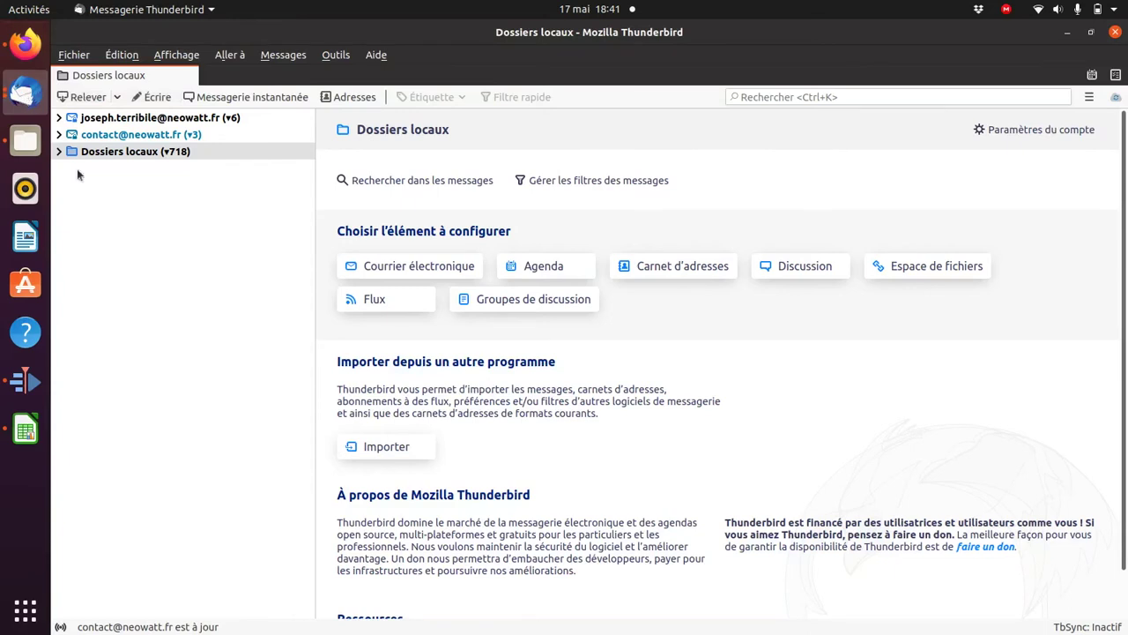
click(1117, 99)
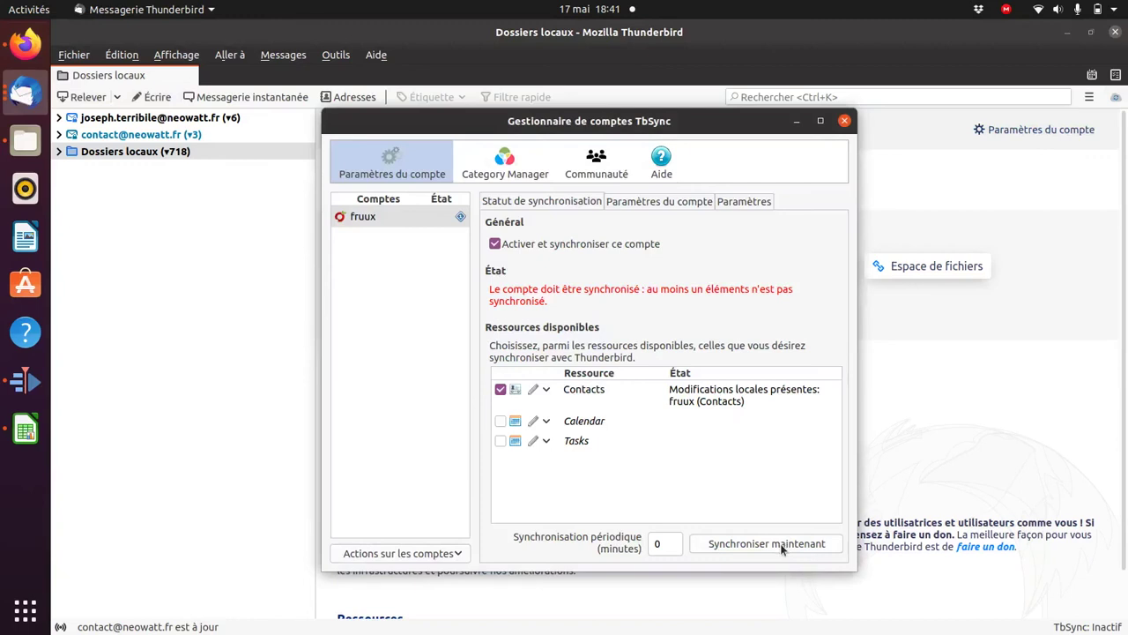
click(25, 92)
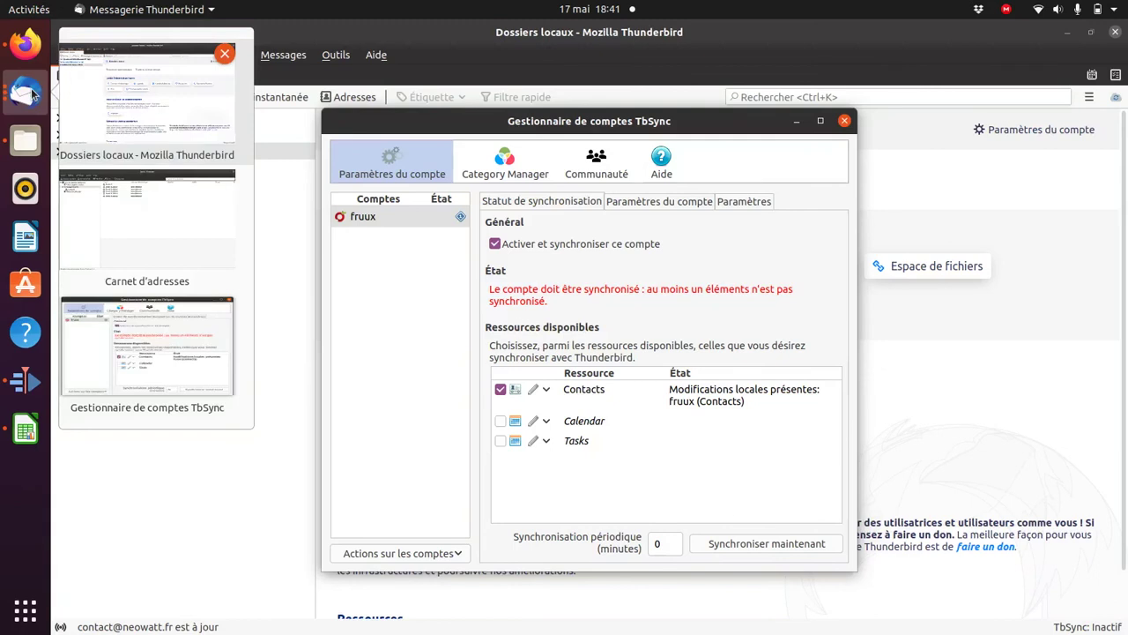
click(115, 208)
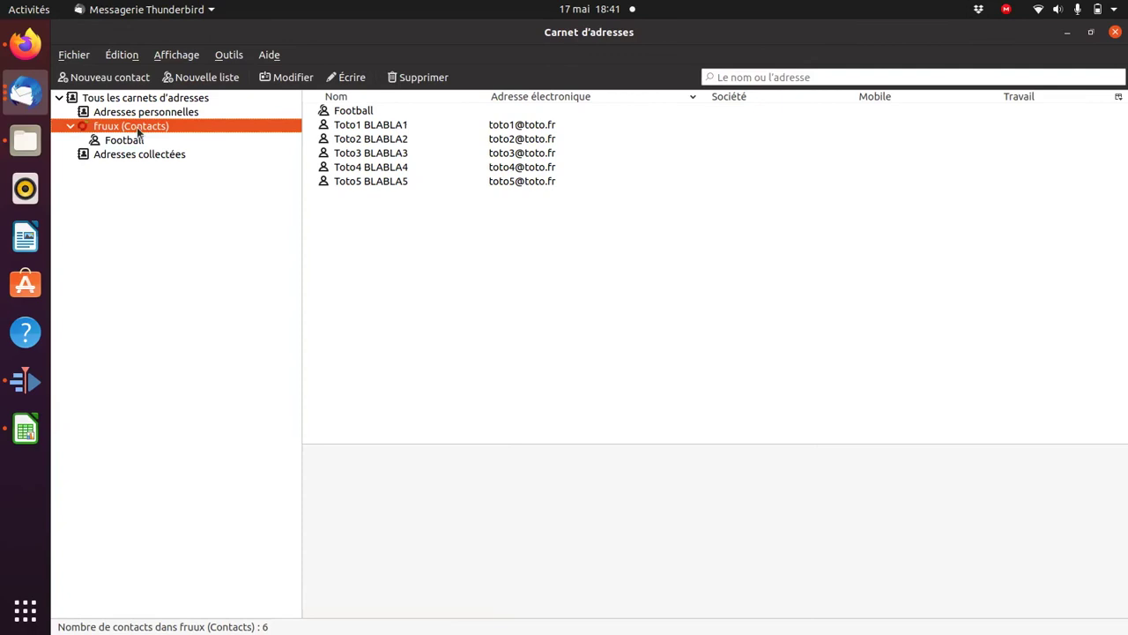
click(25, 91)
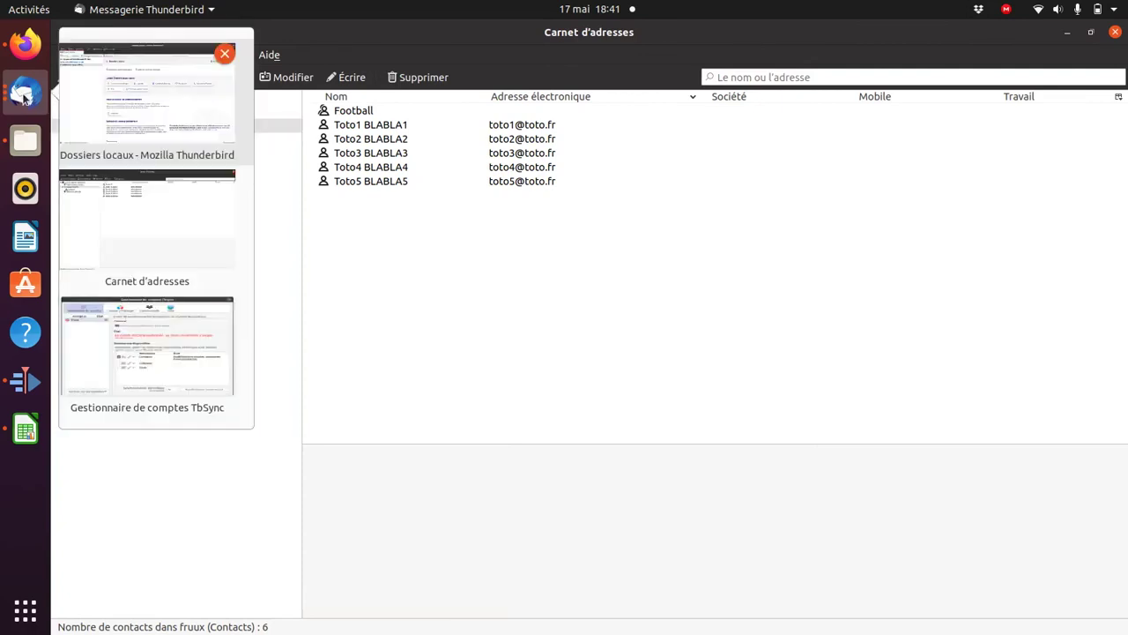
click(138, 341)
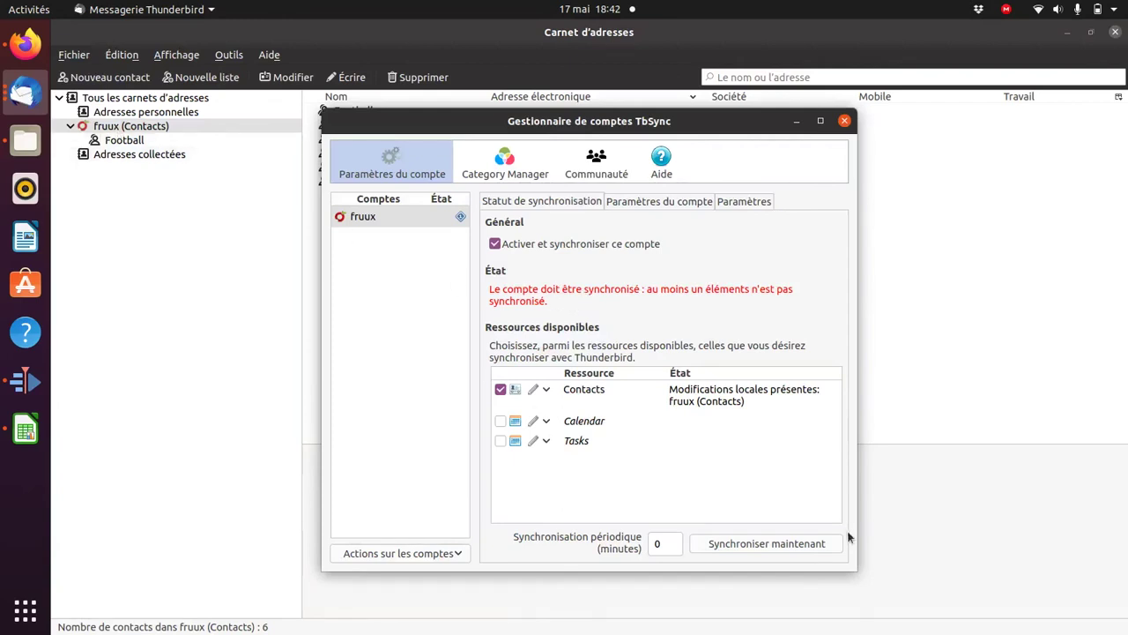
click(779, 541)
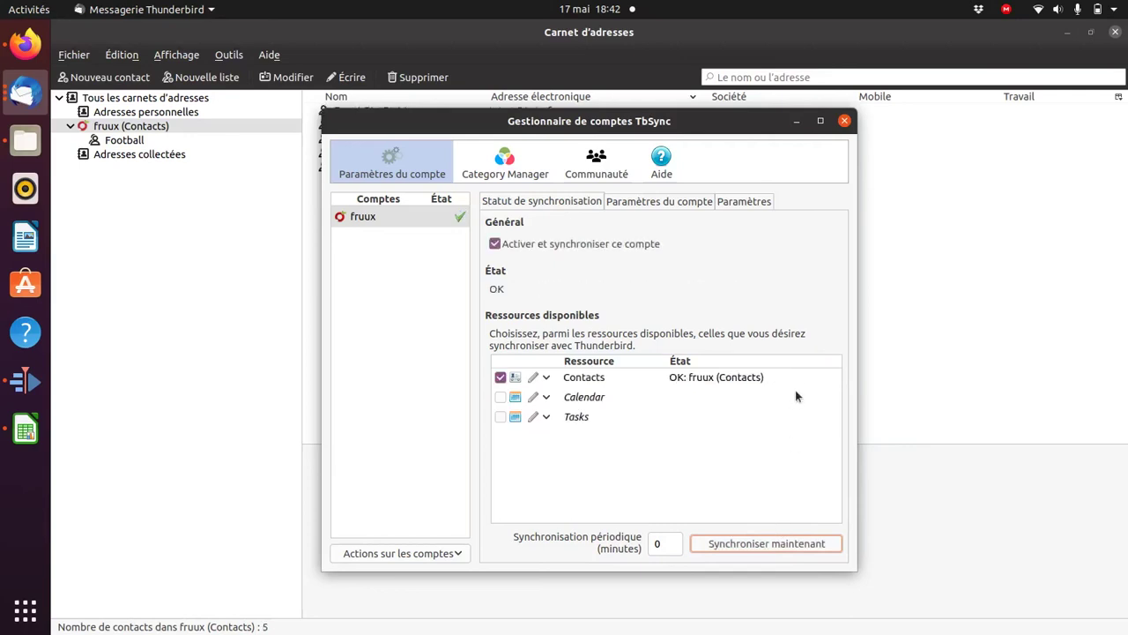
click(844, 121)
Switch to Firefox, reopen the fruux contacts page, and view the details of each of the synchronized contacts
click(25, 46)
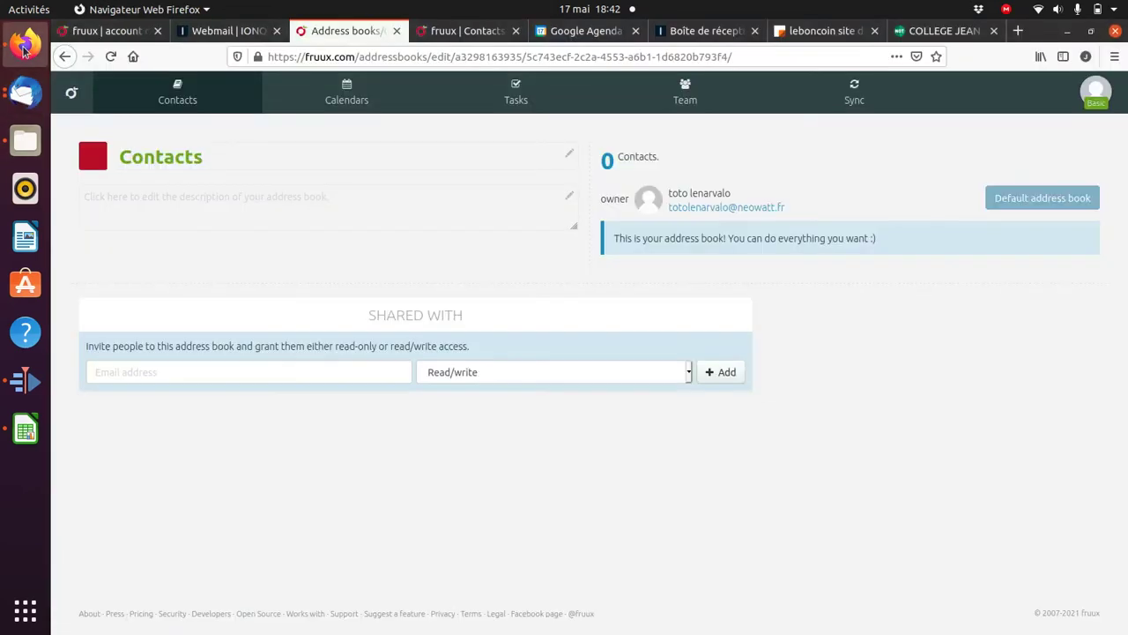
click(190, 97)
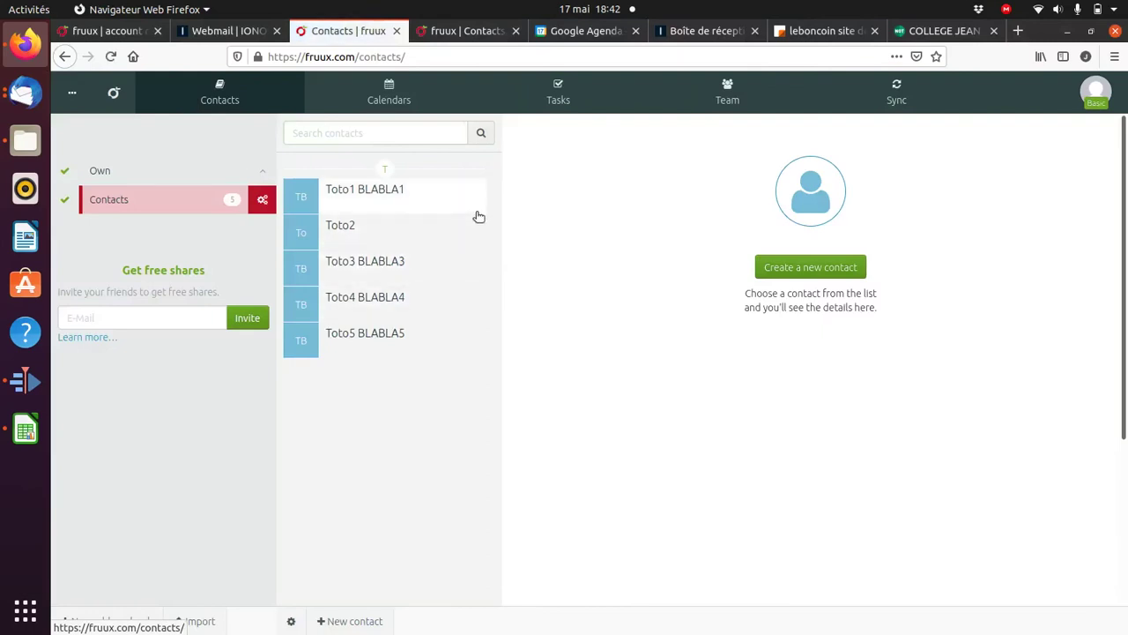
click(404, 199)
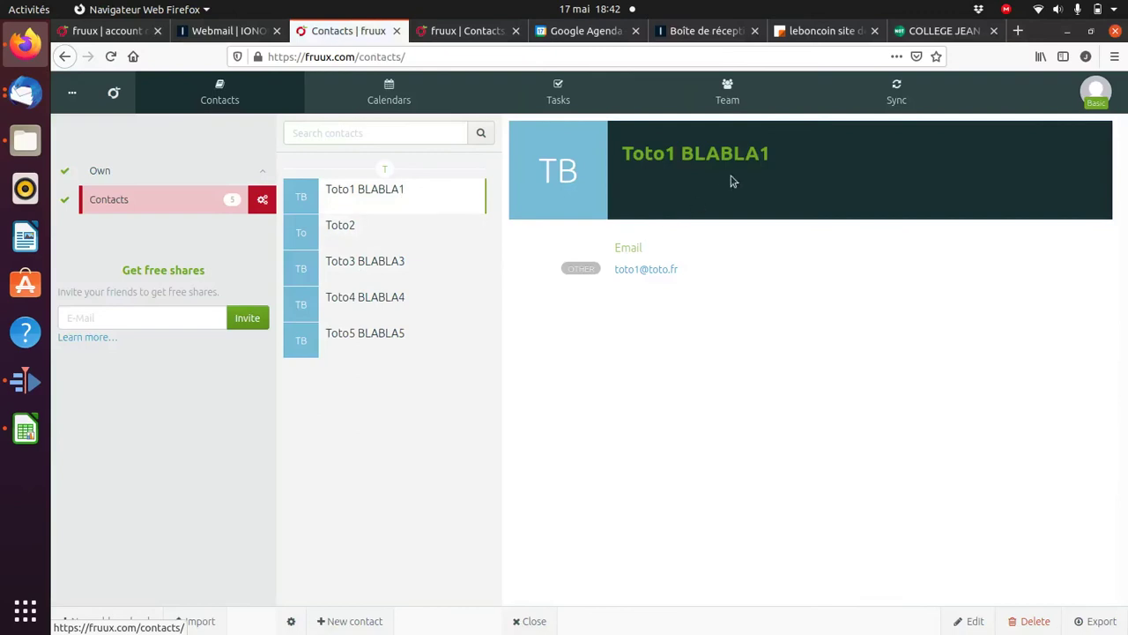
click(385, 224)
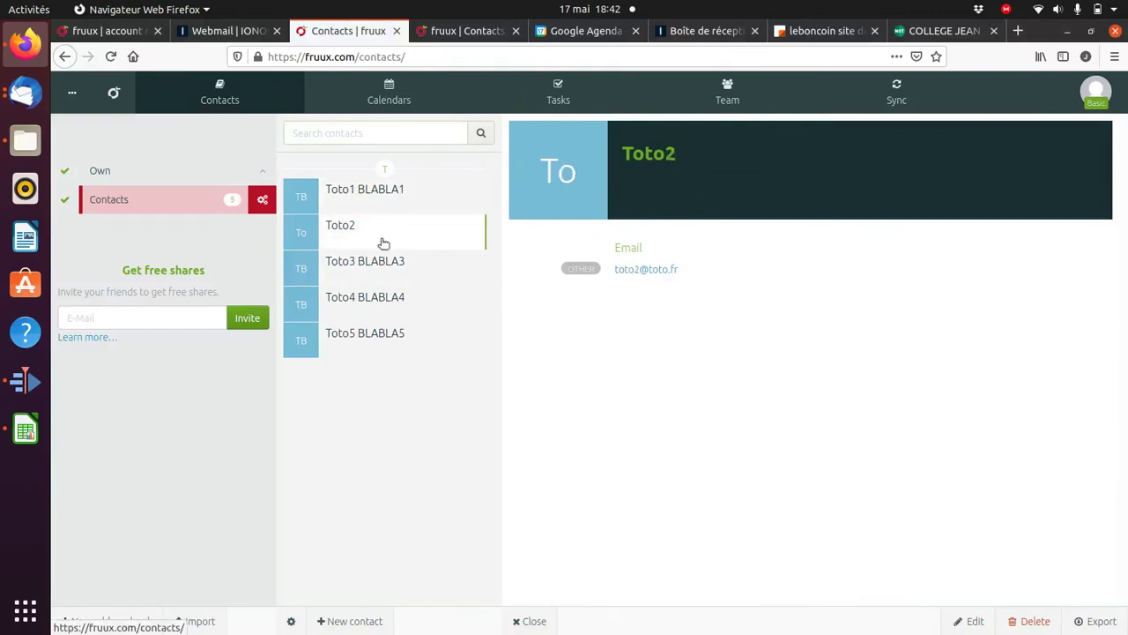
click(377, 262)
click(370, 299)
click(362, 339)
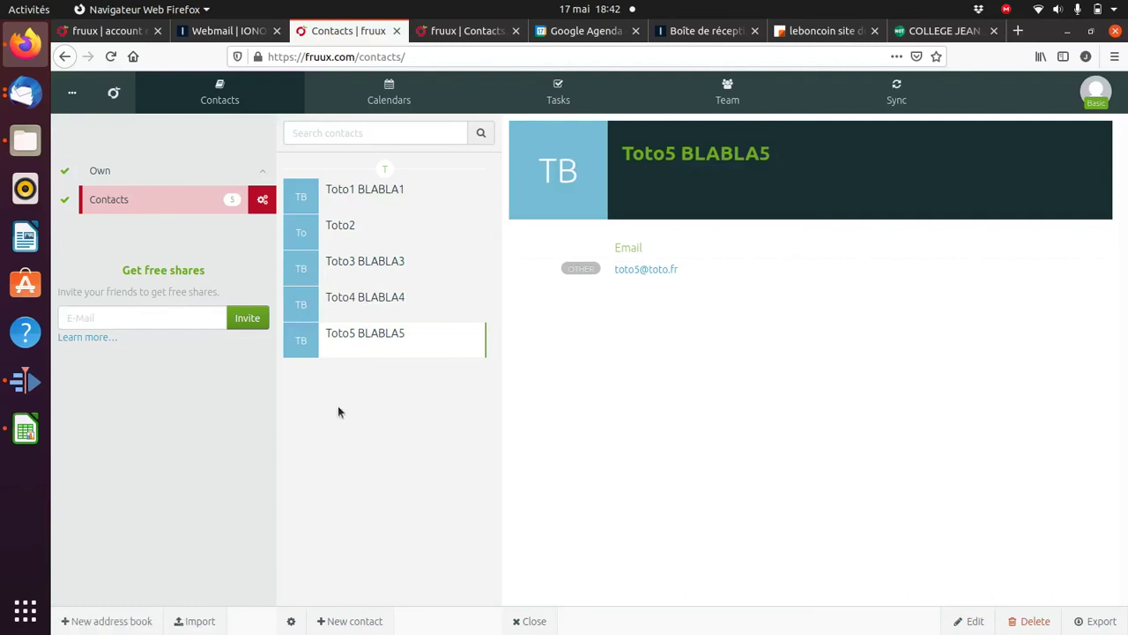
Switch back to Thunderbird and check the details of the first three contacts in the fruux address book
click(26, 96)
click(367, 124)
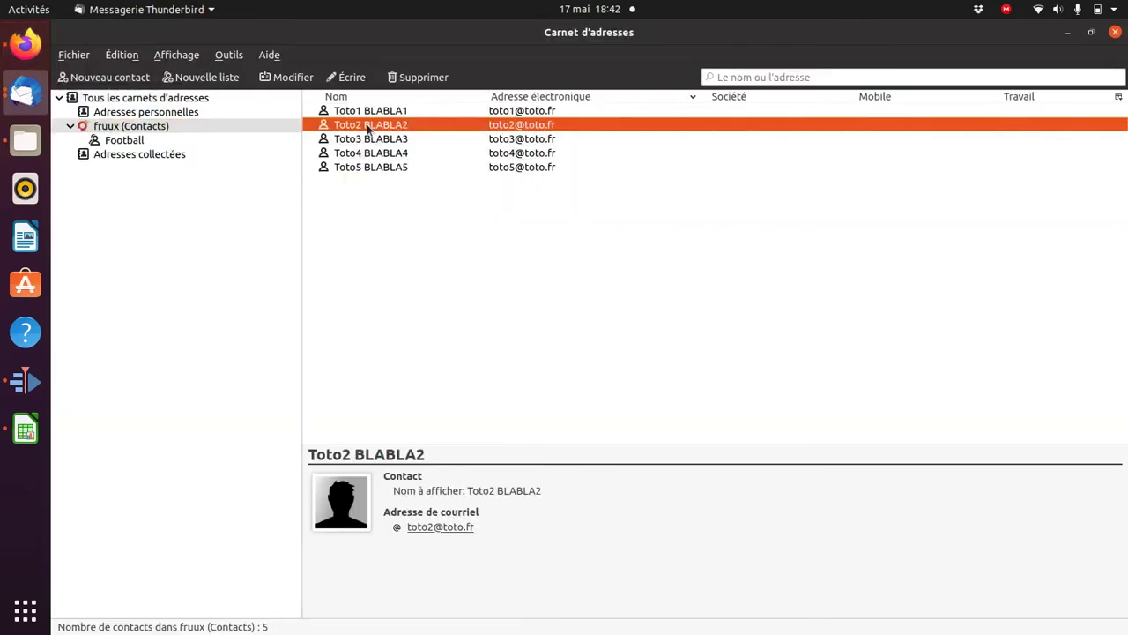
click(366, 140)
click(368, 125)
click(374, 112)
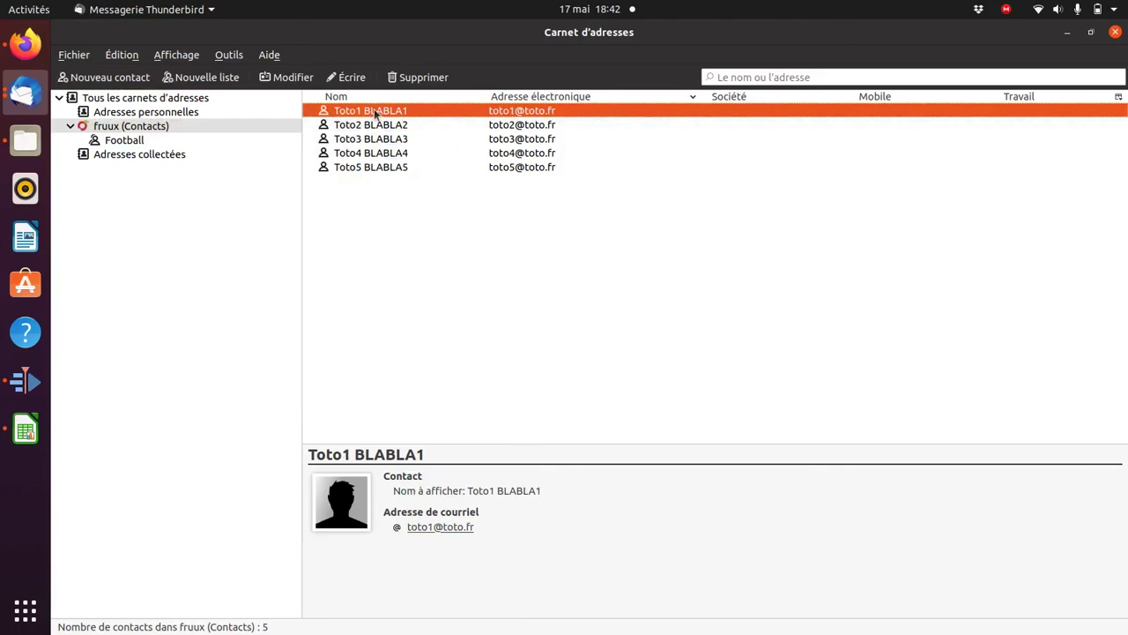
Switch to Firefox and delete the first contact from the fruux Contacts address book, acknowledging the deletion
click(24, 43)
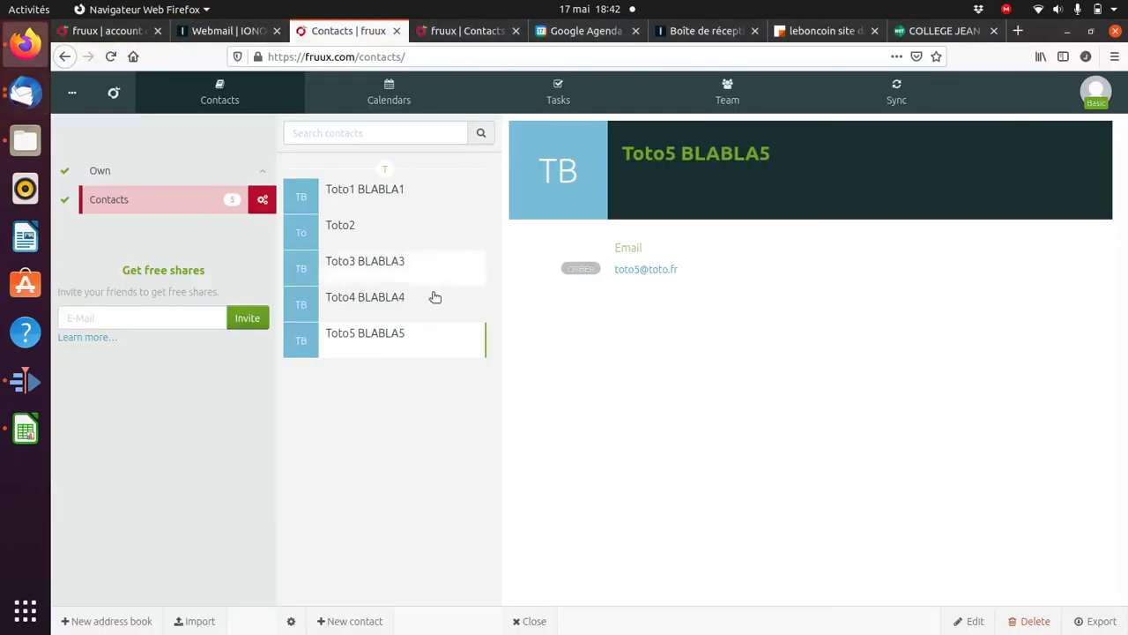
click(359, 191)
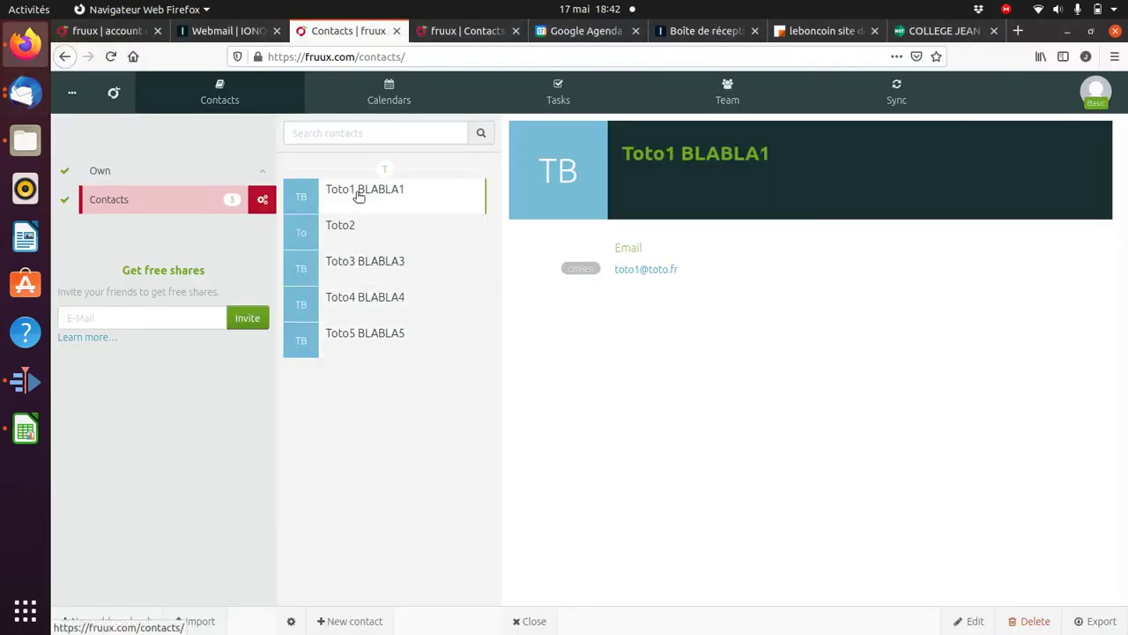
click(1030, 622)
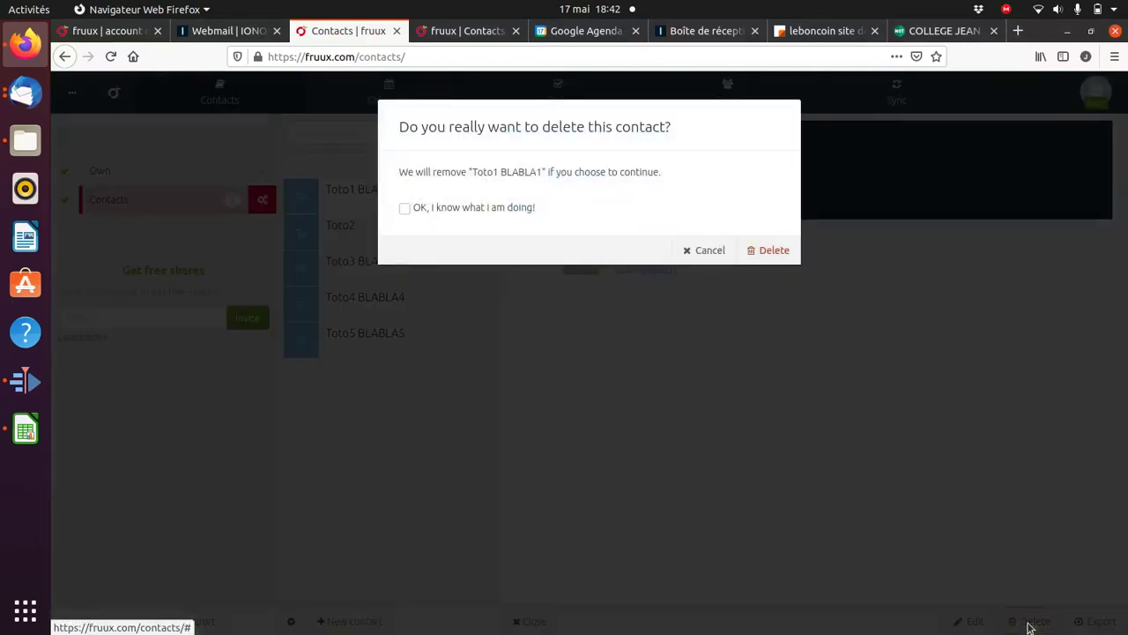
click(404, 208)
click(773, 252)
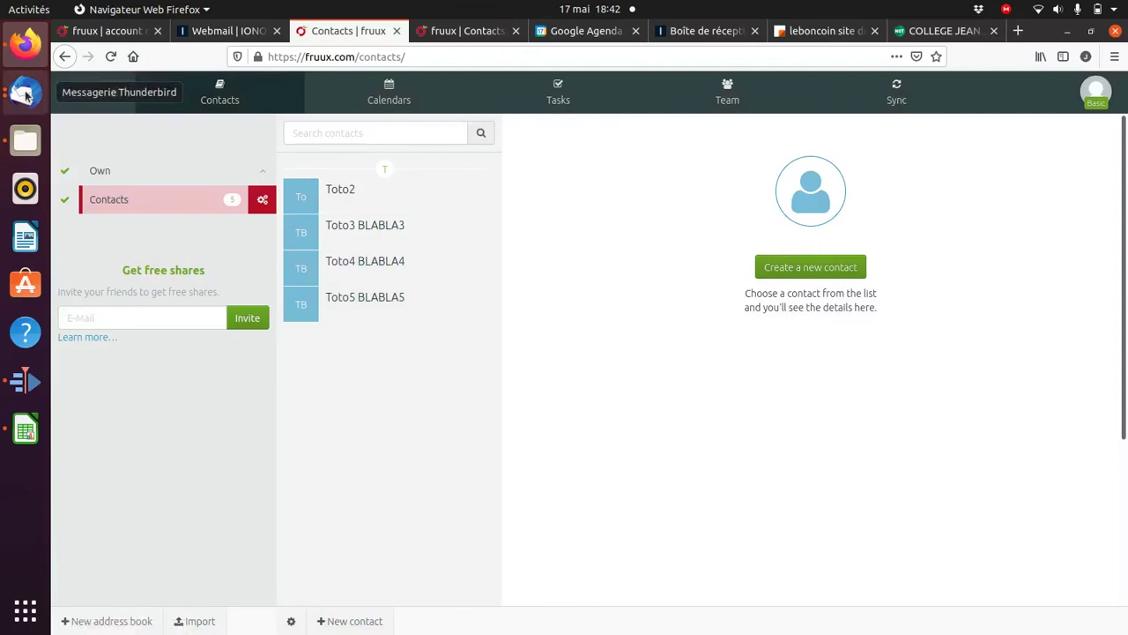
Return to Thunderbird, synchronize the fruux account in the TbSync account manager, and check the fruux address book for the deletion
click(27, 95)
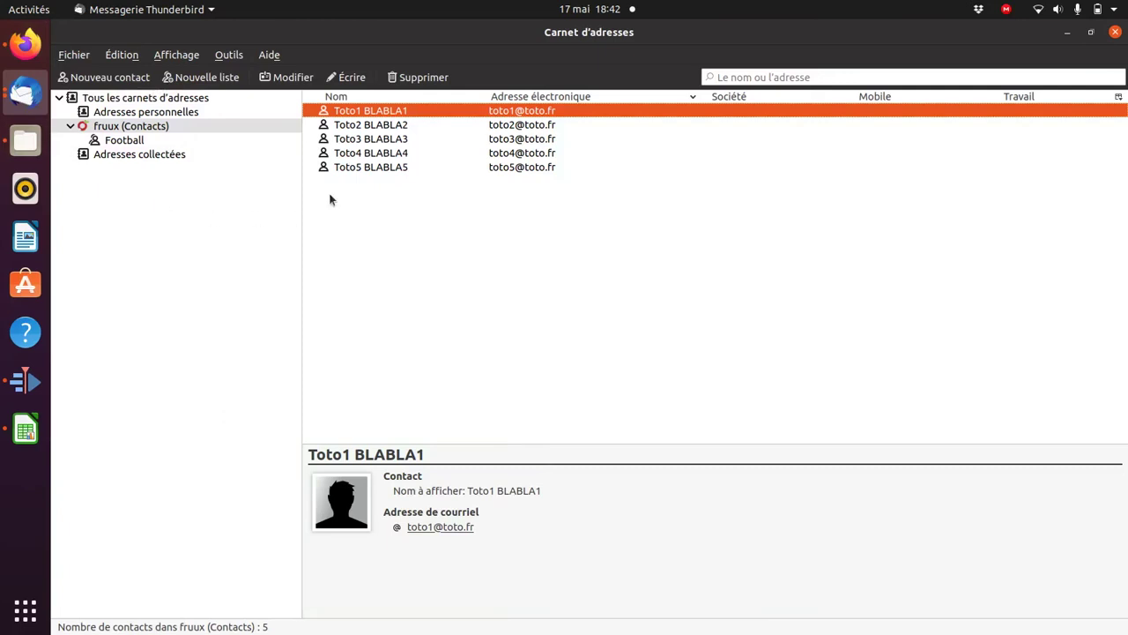
click(124, 127)
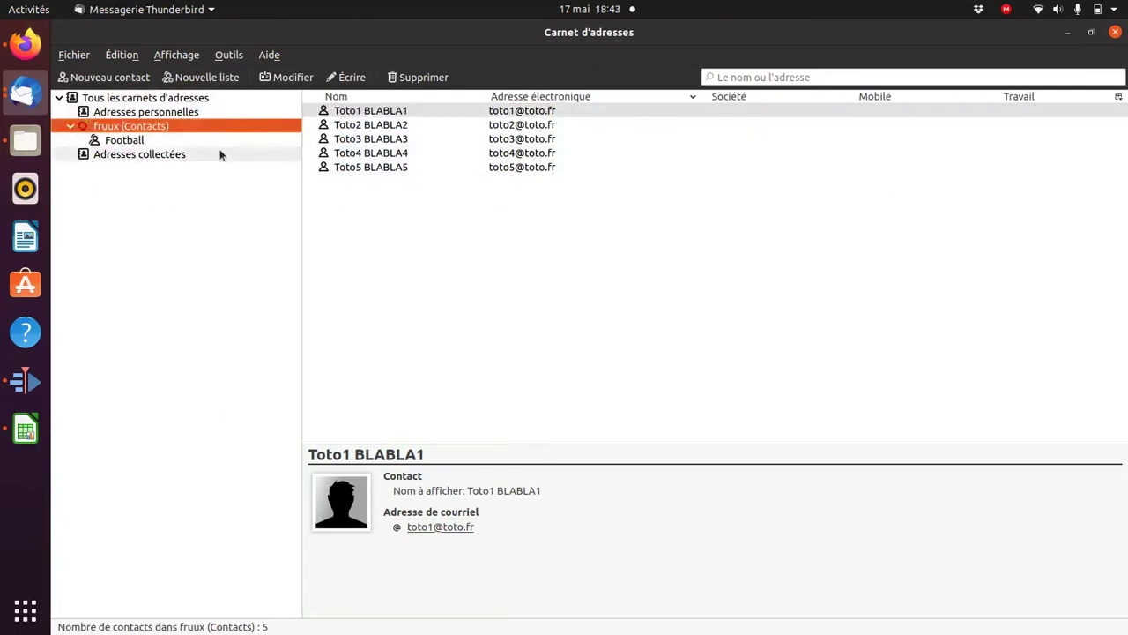
click(21, 94)
click(146, 96)
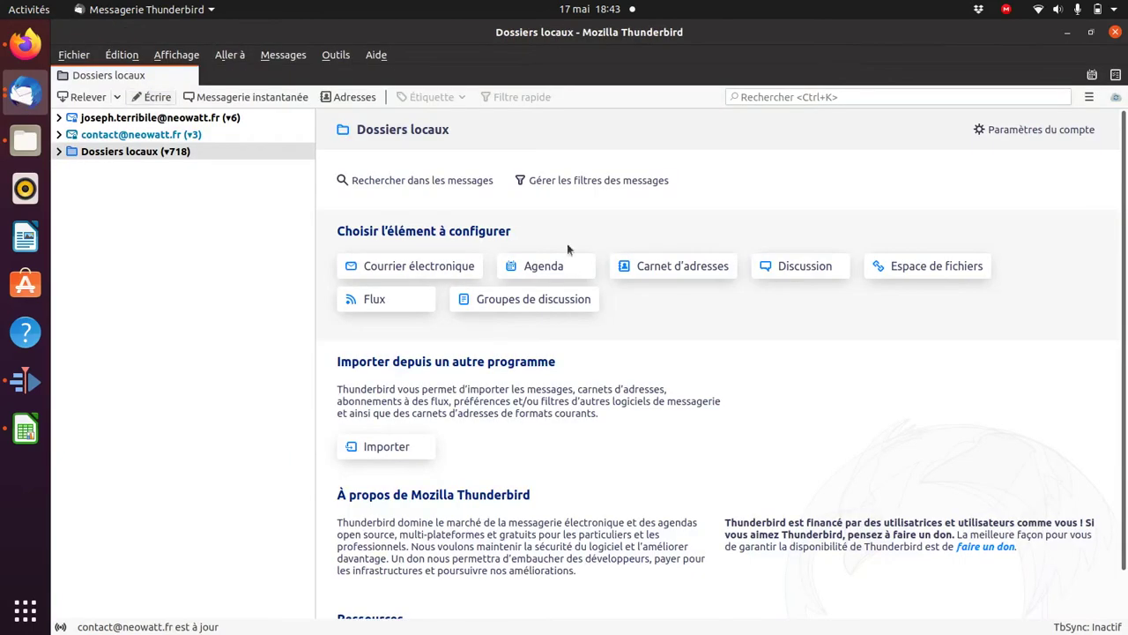
click(1115, 98)
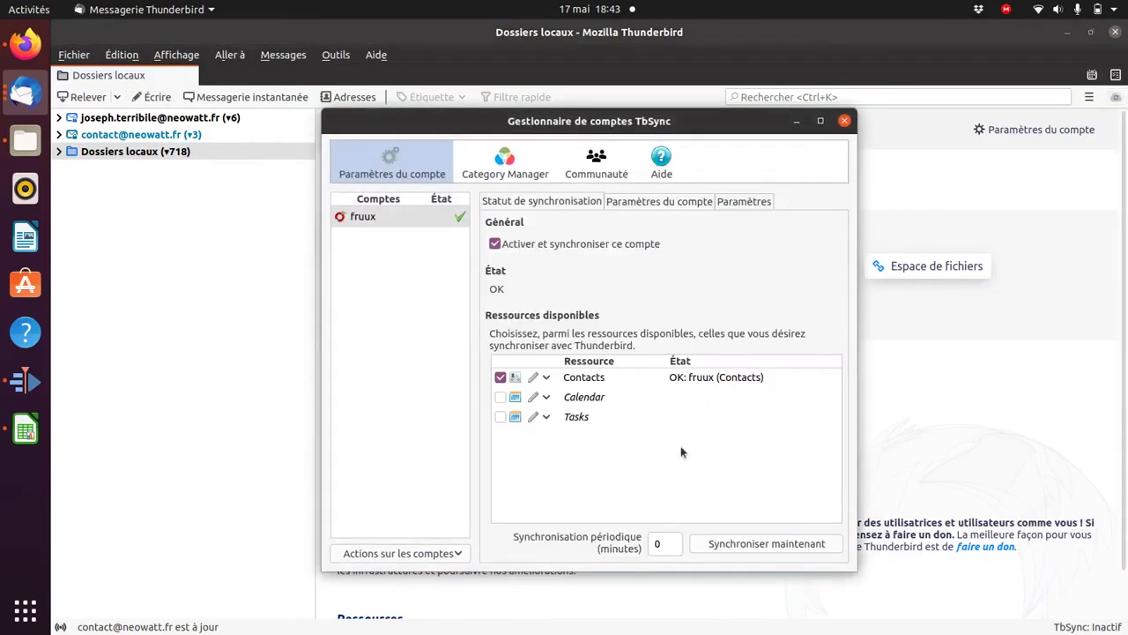
click(731, 544)
click(32, 96)
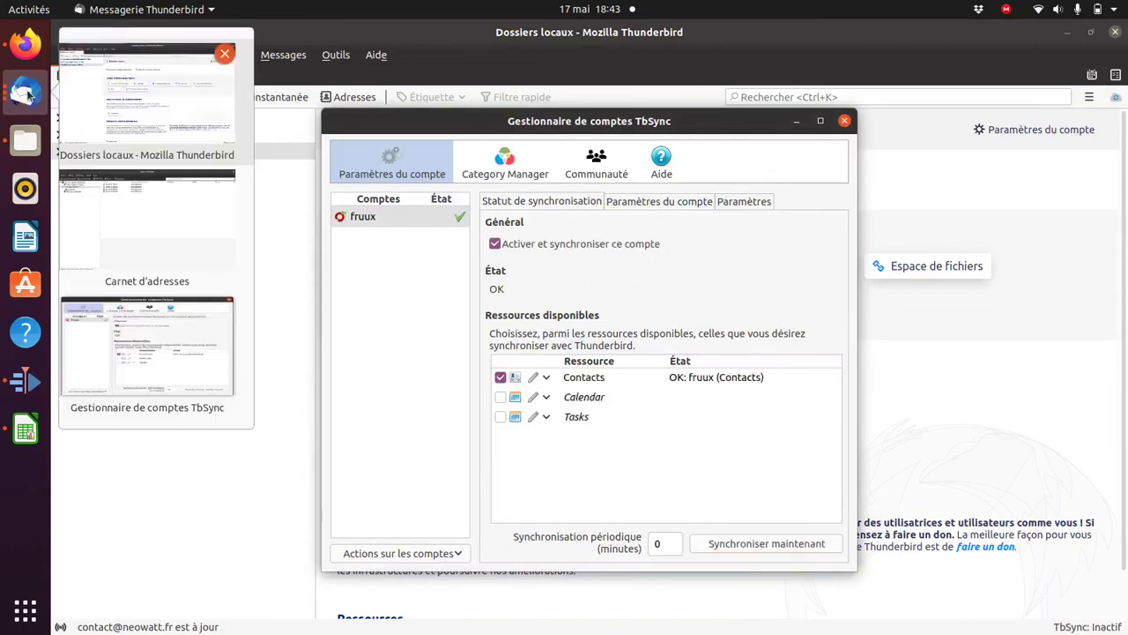
click(150, 224)
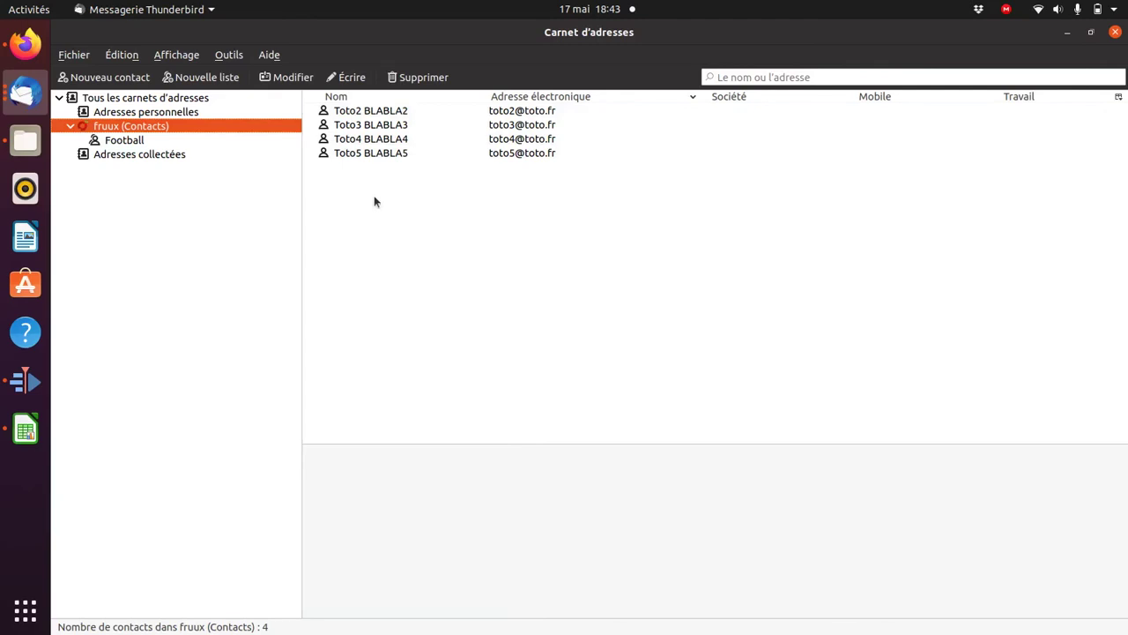
Switch to Firefox and examine the first and last name fields of the first three fruux contacts in their edit forms
click(25, 44)
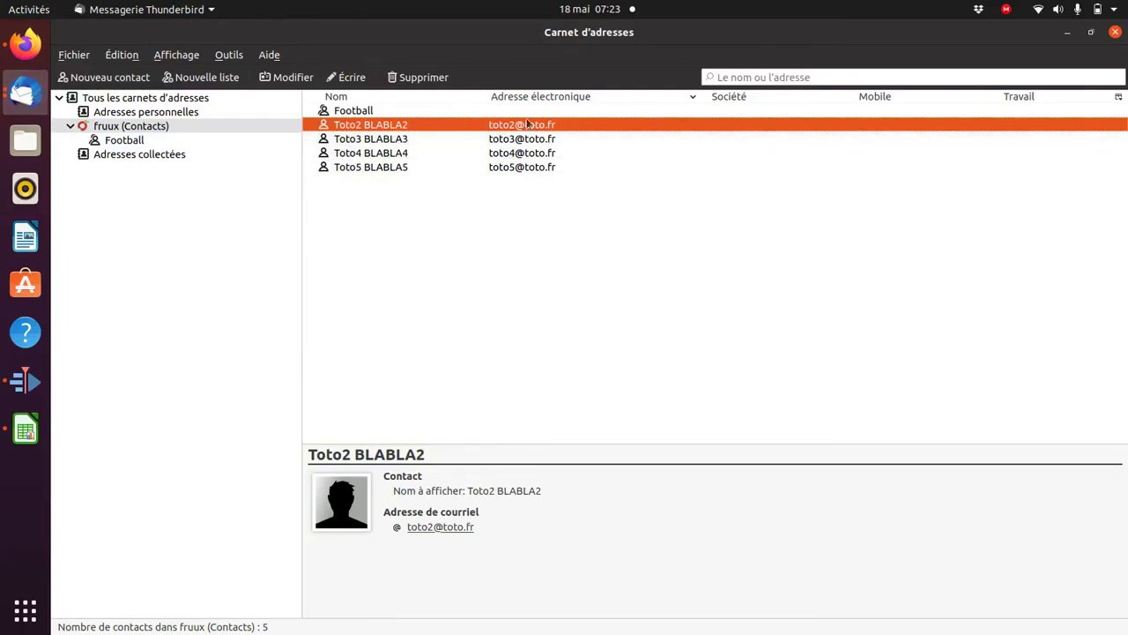
click(26, 44)
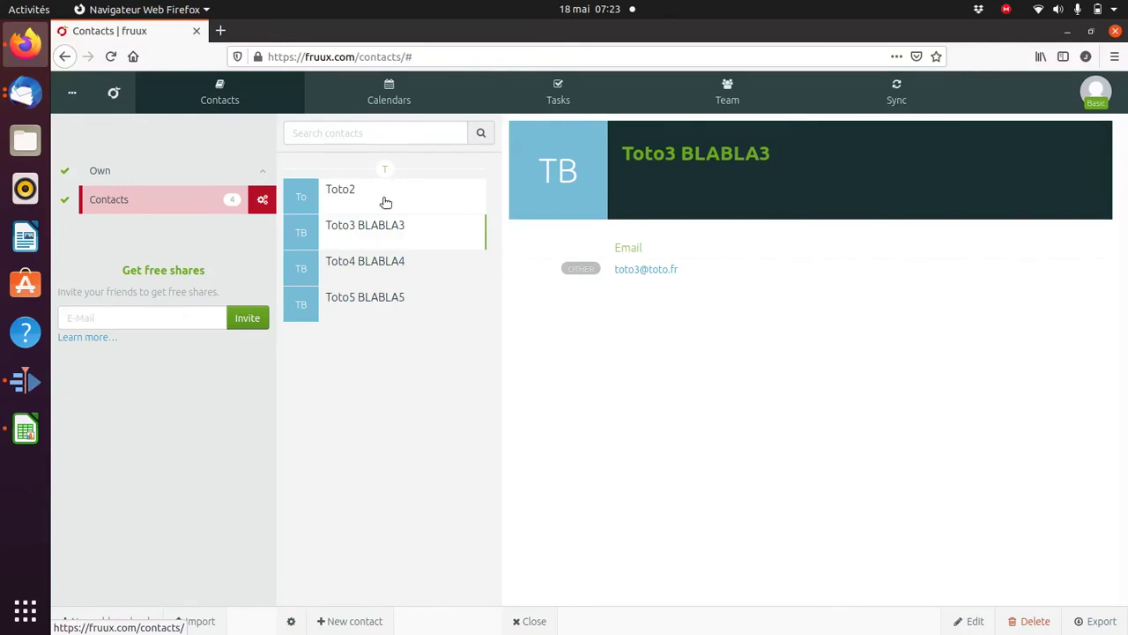
click(385, 201)
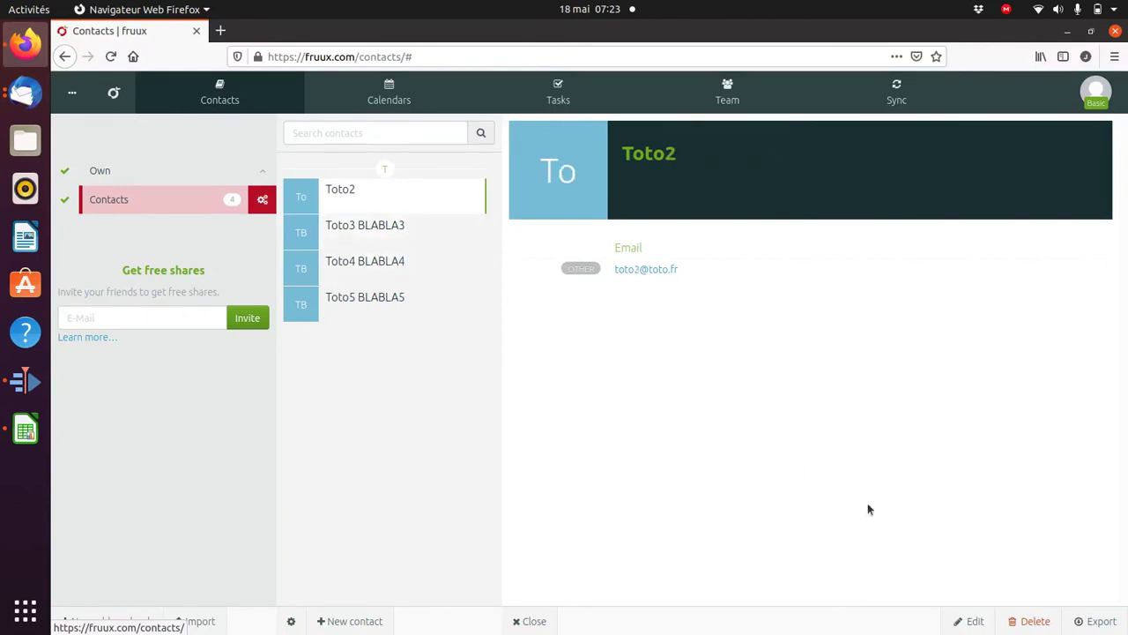
click(970, 620)
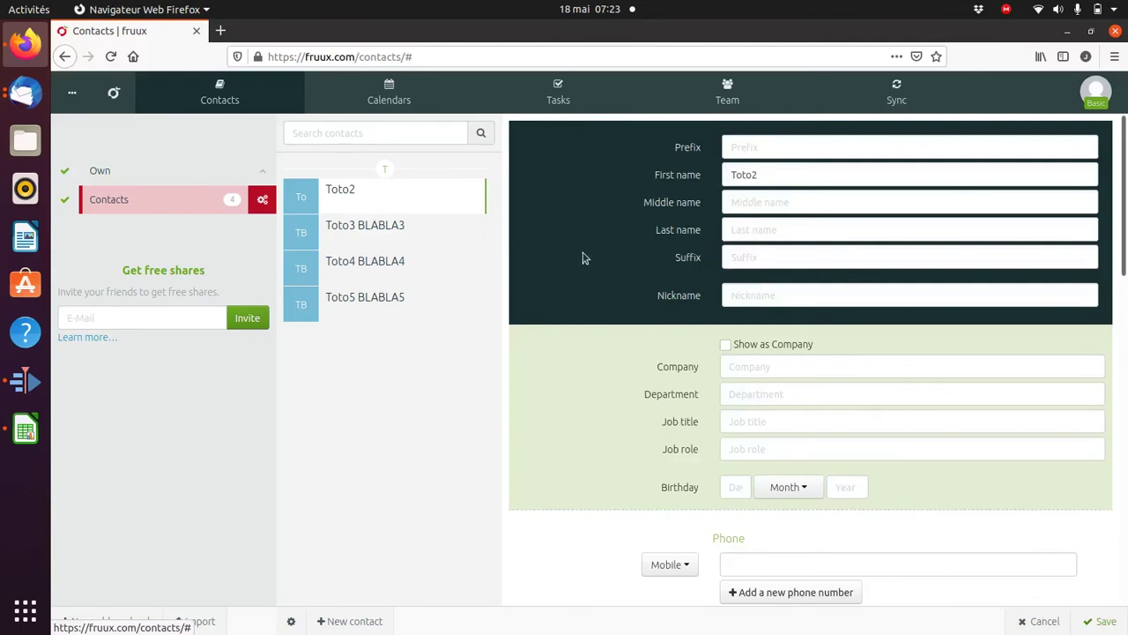
click(357, 233)
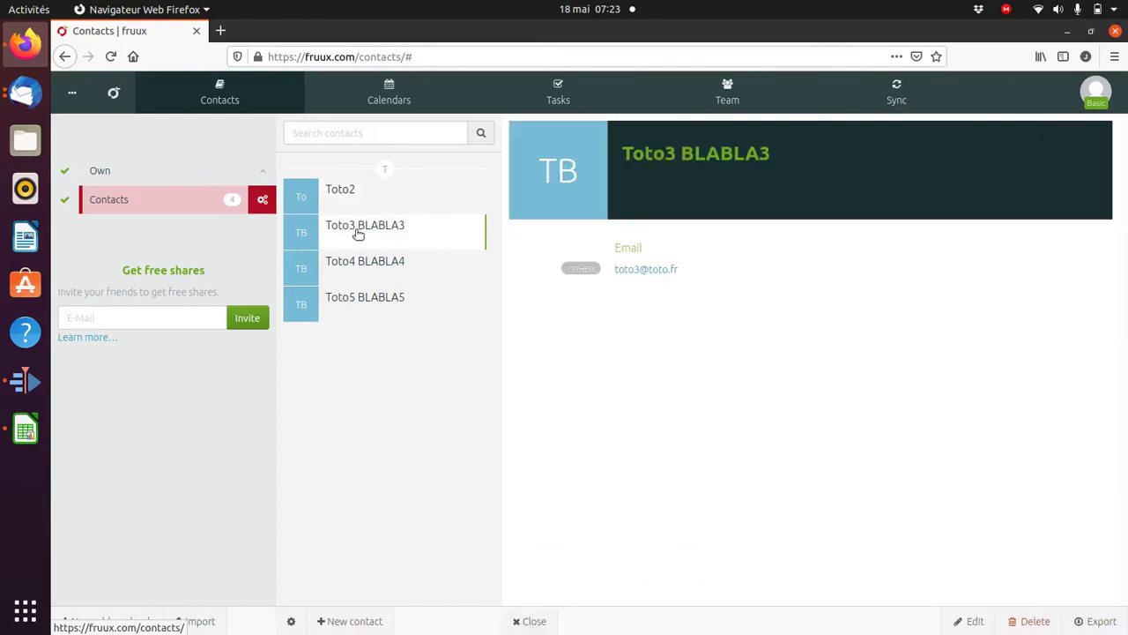
click(971, 622)
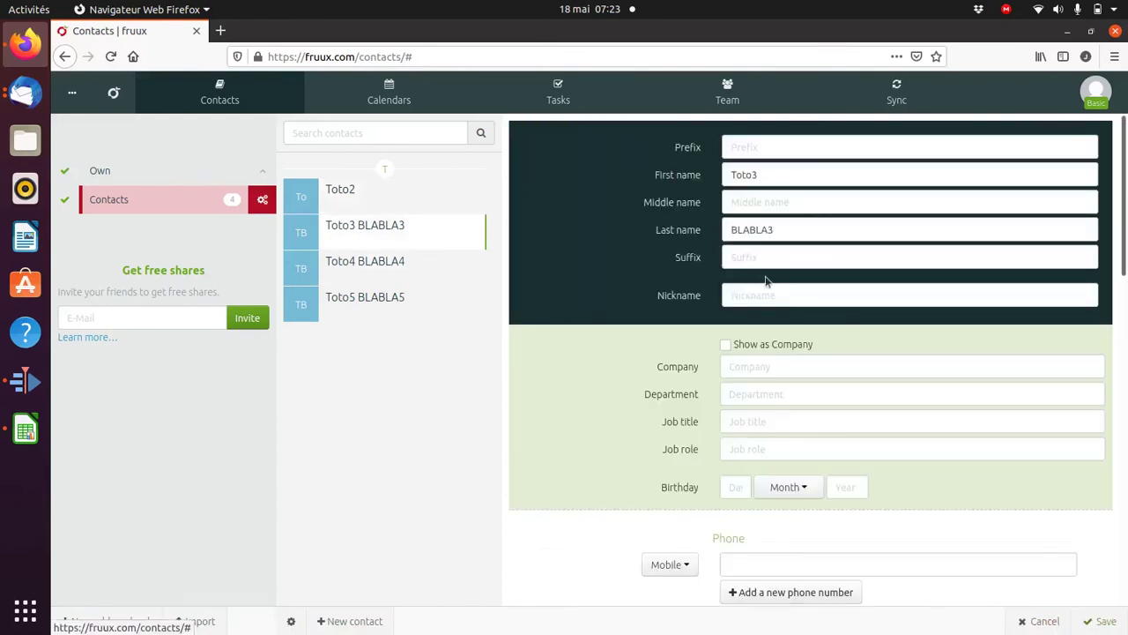
click(370, 265)
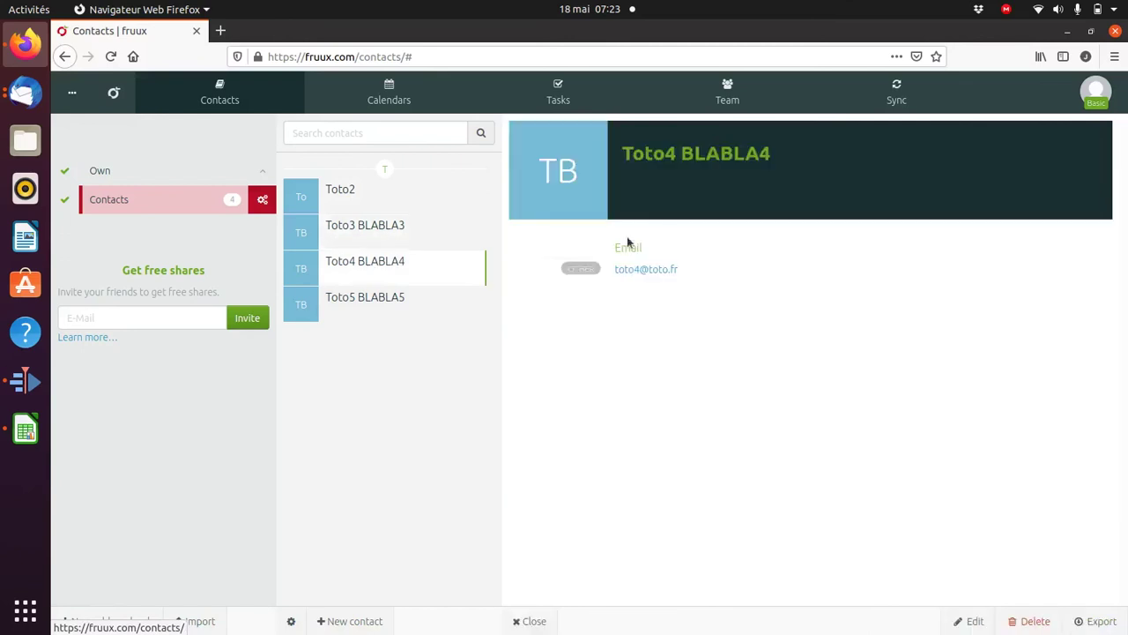
click(970, 620)
click(363, 195)
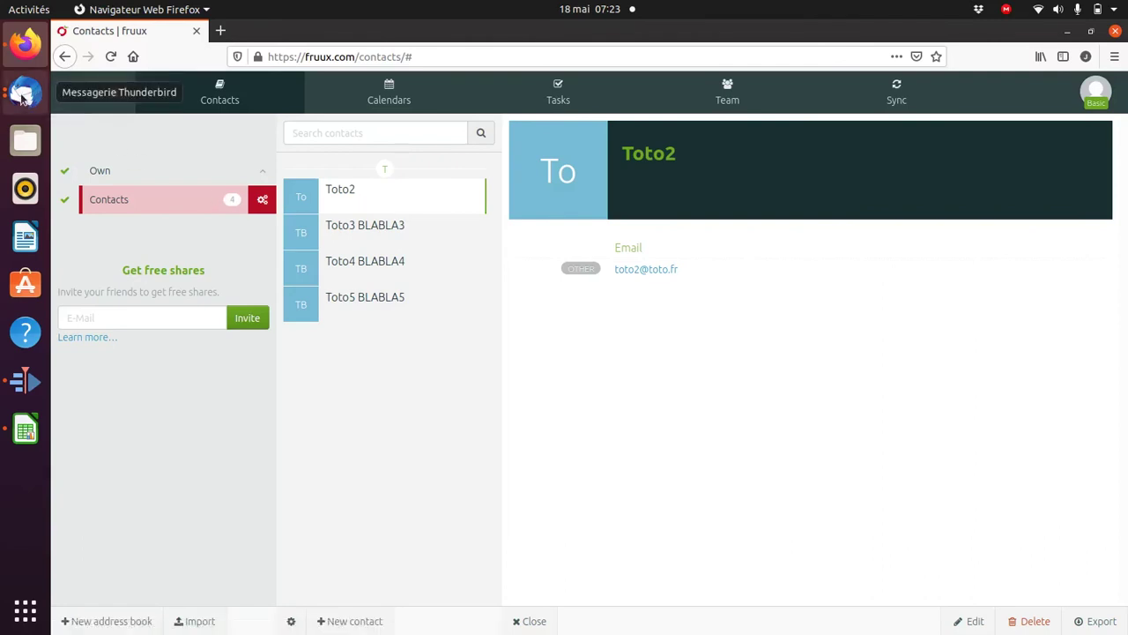
Switch to Thunderbird and compare the name fields on the cards of the first two individual contacts in the fruux address book
click(24, 94)
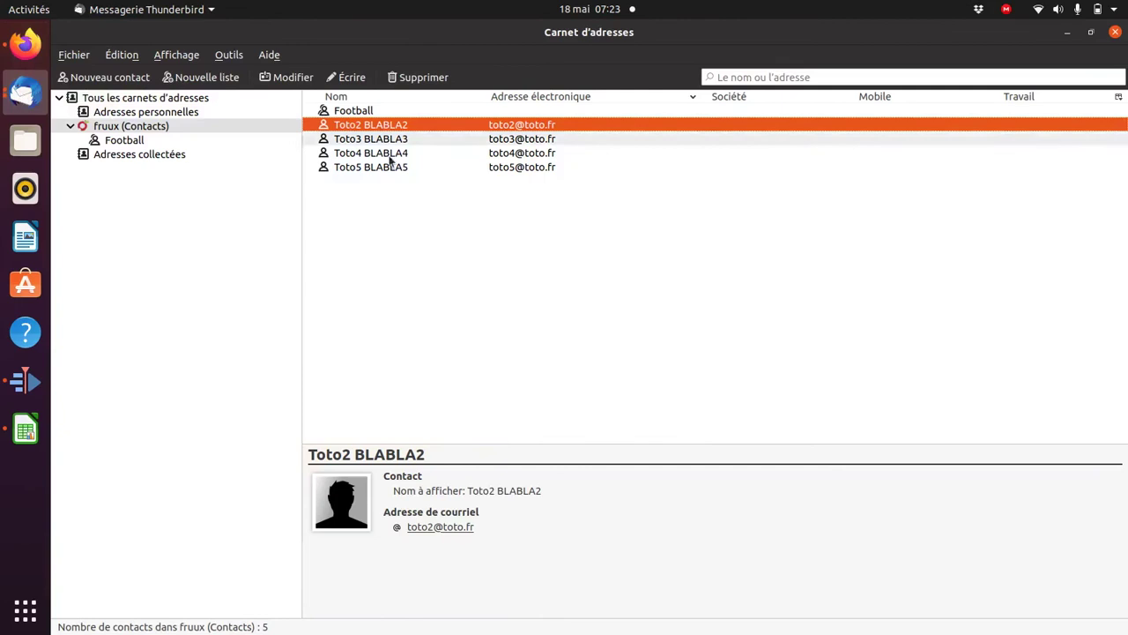
double_click(352, 128)
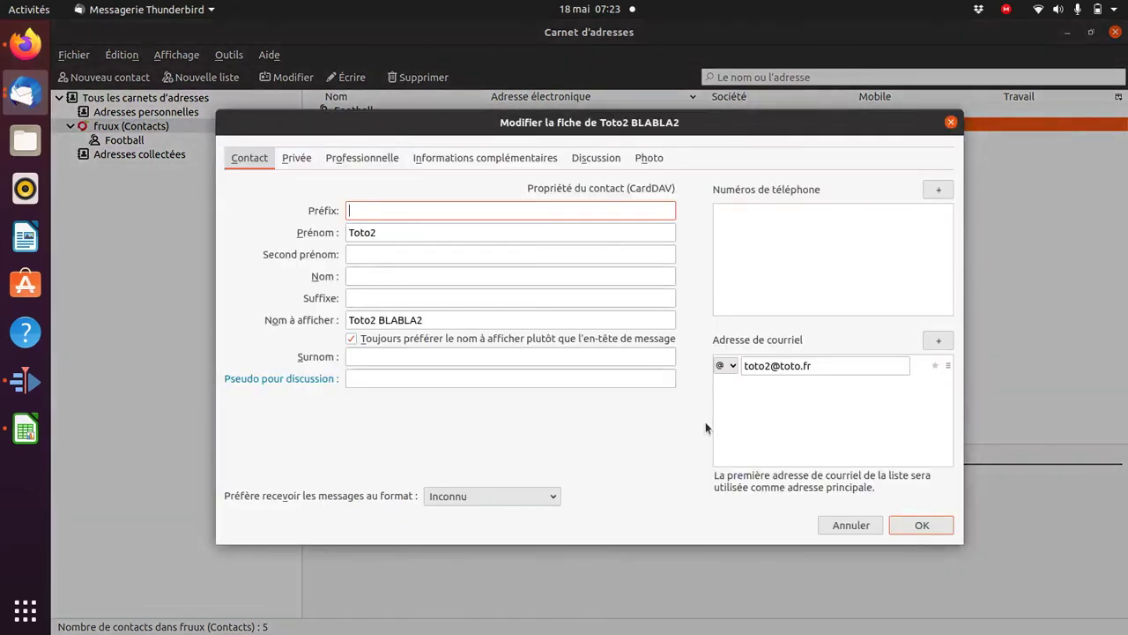
click(851, 524)
click(380, 141)
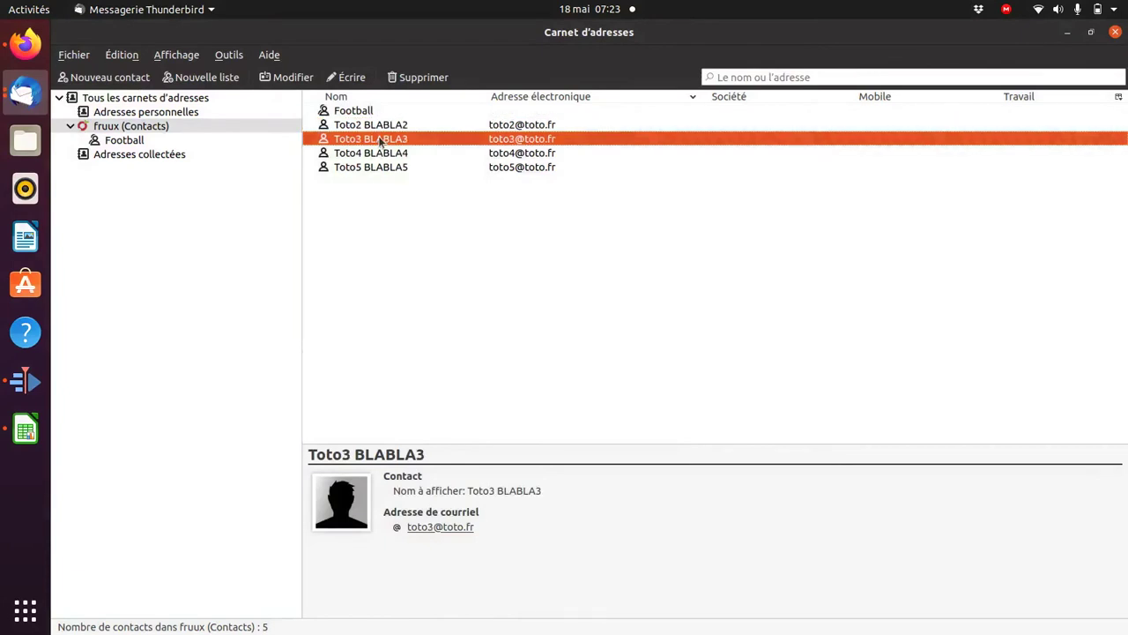
double_click(380, 141)
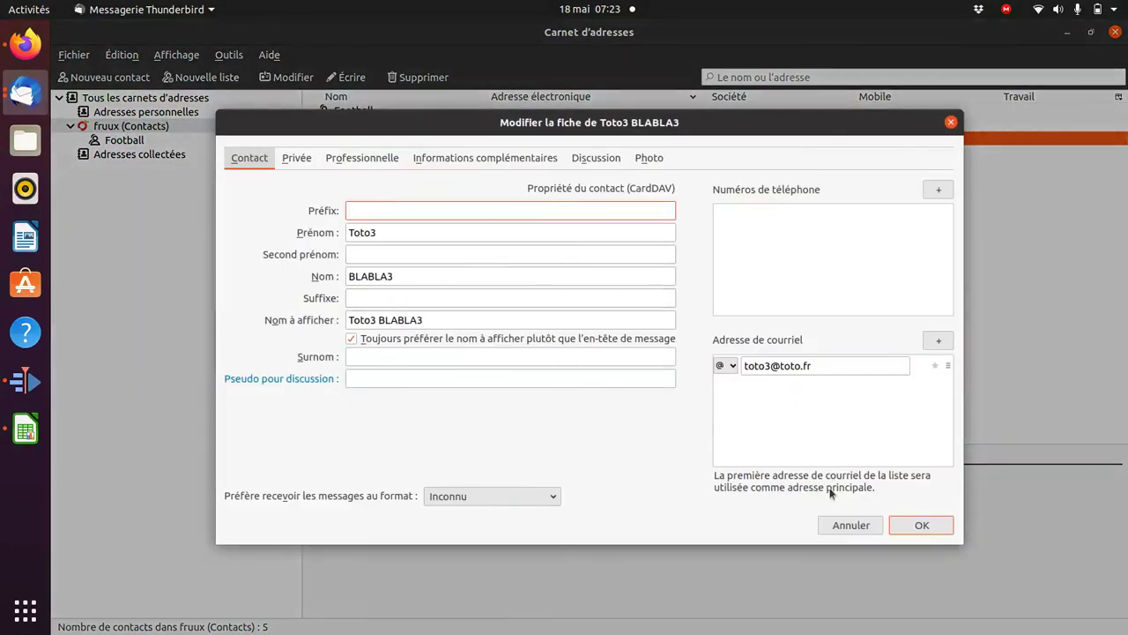
click(911, 525)
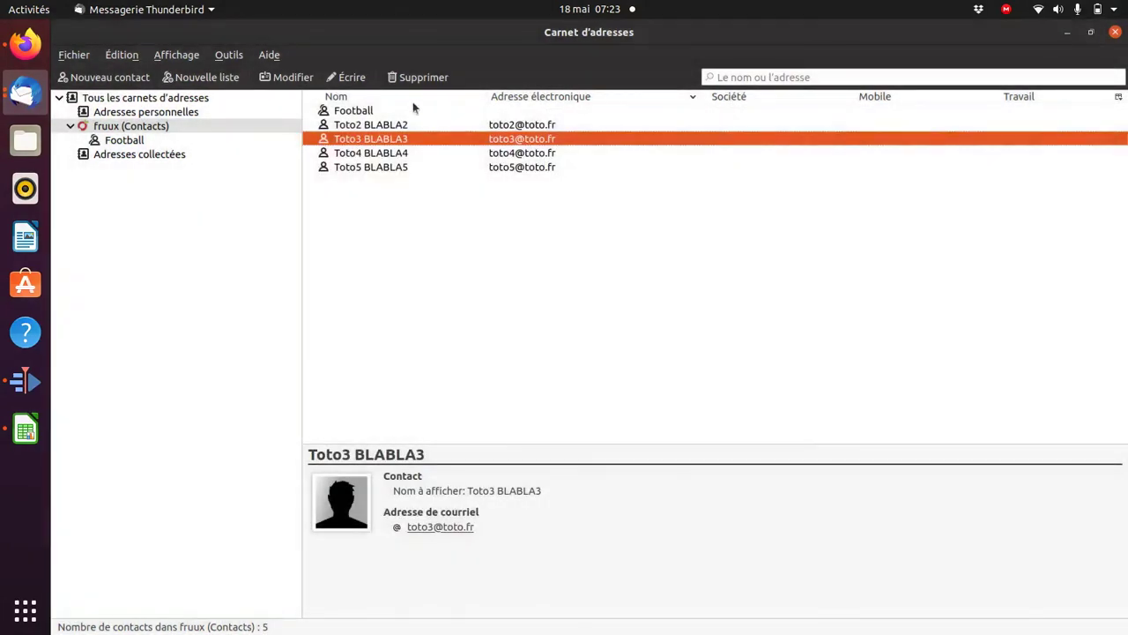
click(371, 128)
double_click(371, 128)
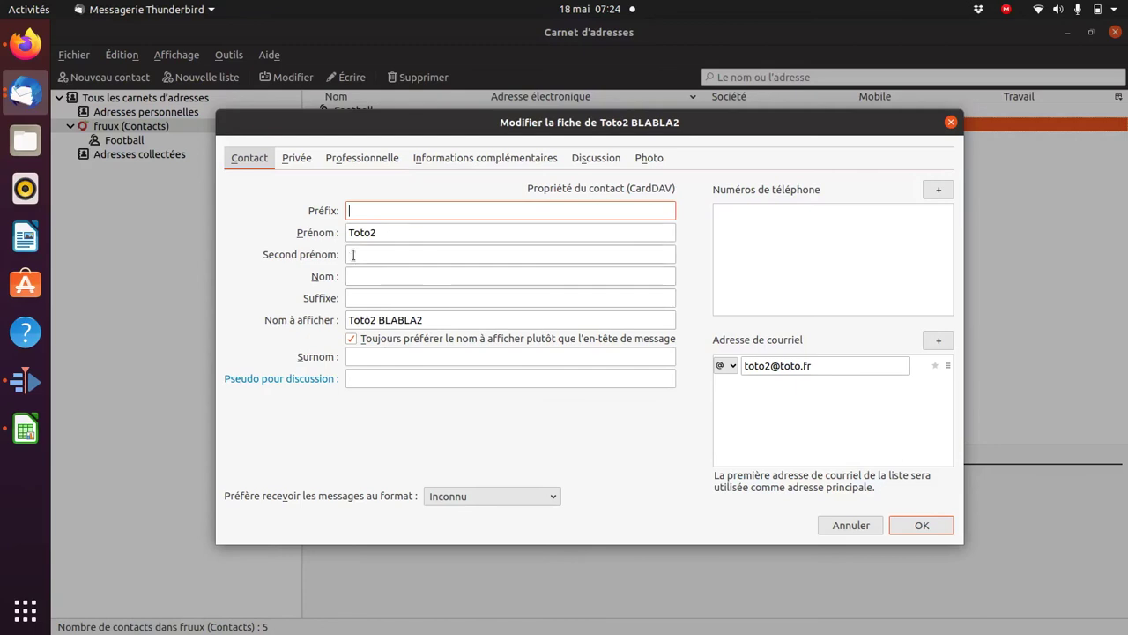
click(916, 525)
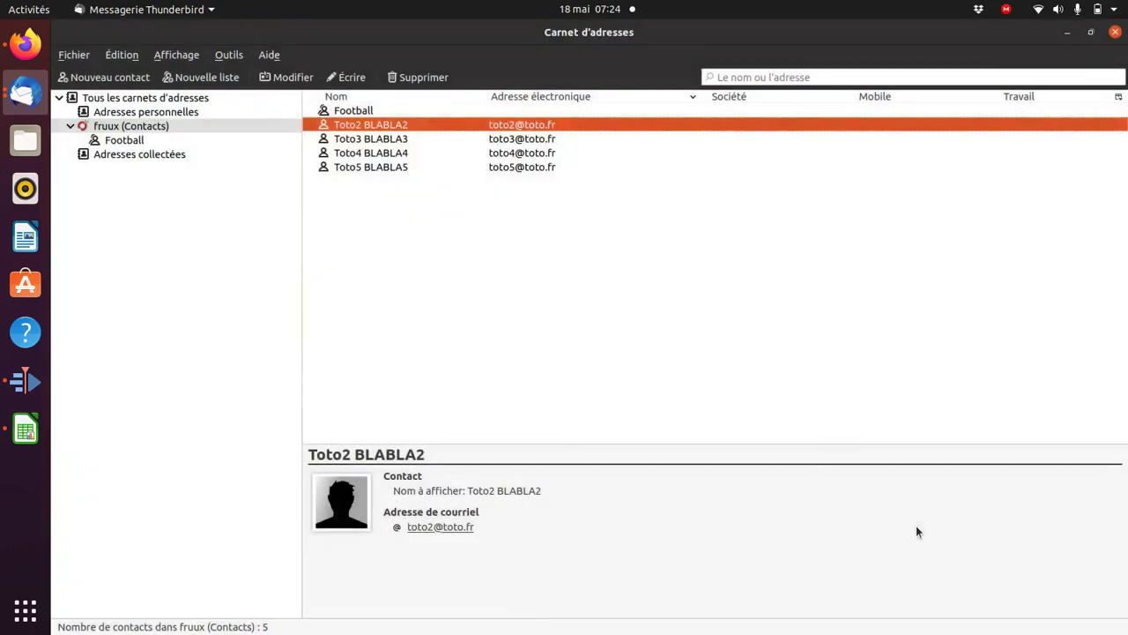
Copy the surname from the display name into the empty Nom field of the contact just below Football, and save the card
double_click(369, 129)
click(382, 276)
drag(379, 320, 474, 321)
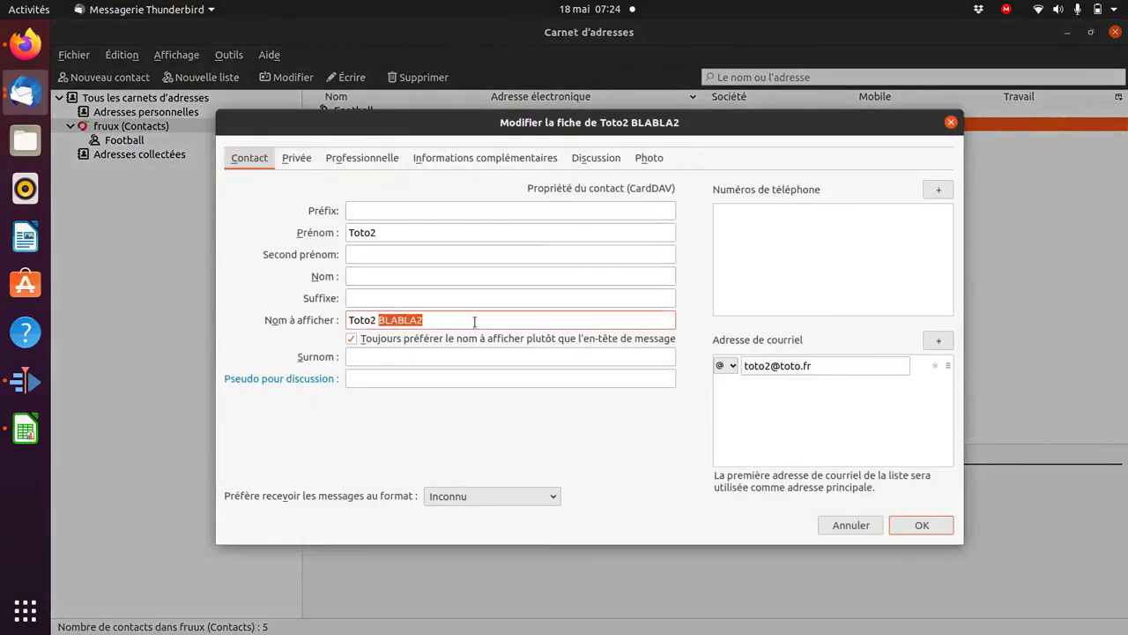
right_click(400, 319)
click(414, 365)
right_click(372, 277)
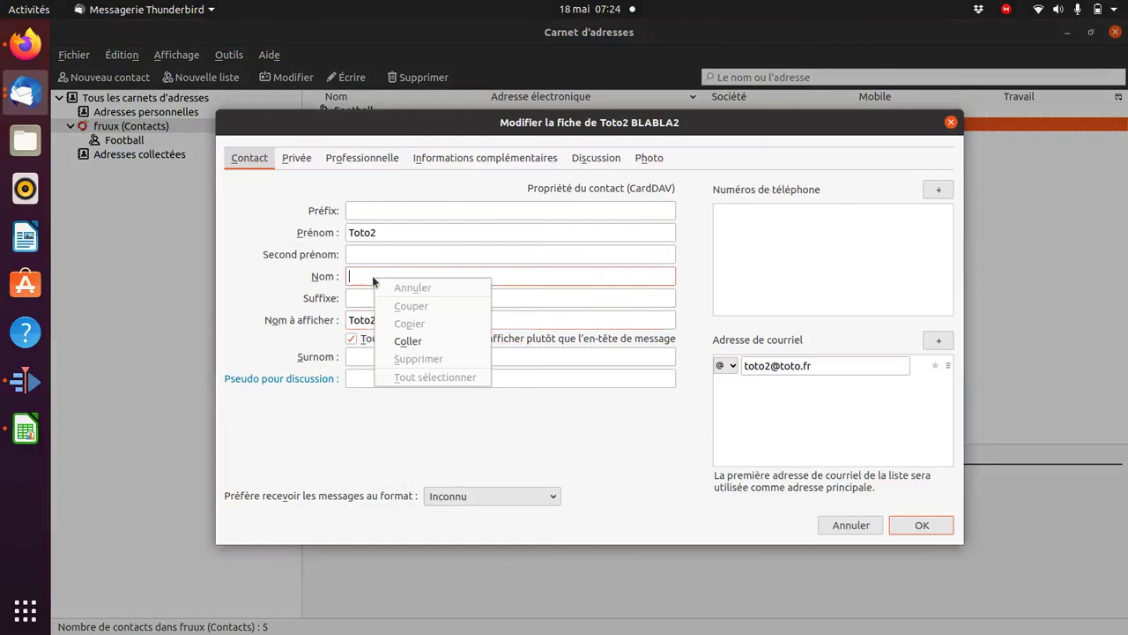
click(405, 341)
click(921, 525)
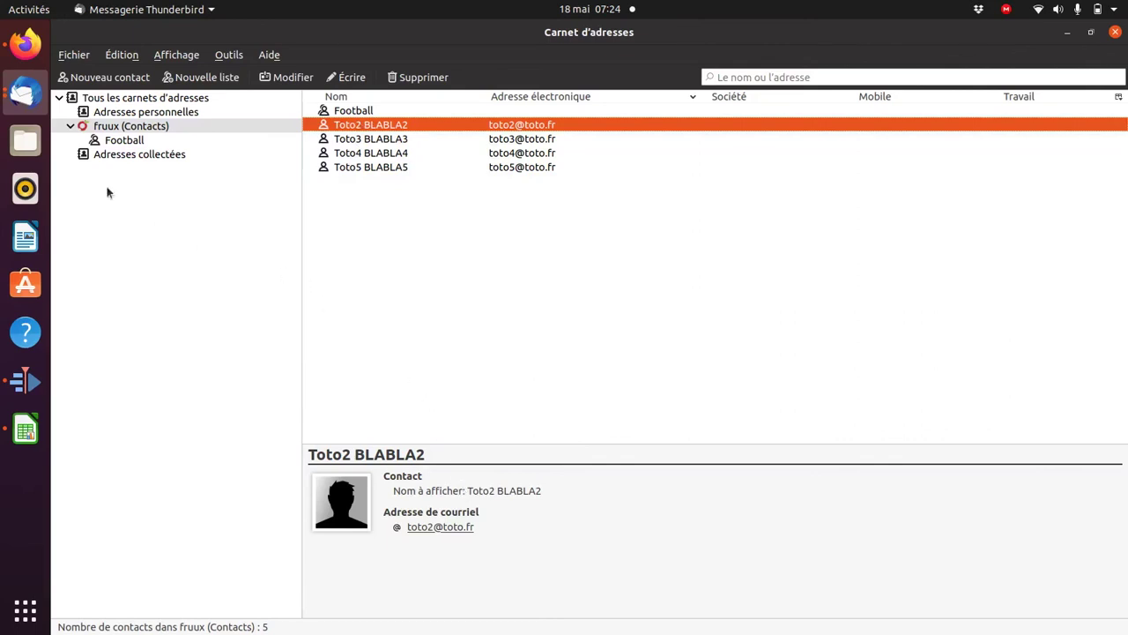
Synchronize the edited contact to fruux through the TbSync account manager, and close the manager
click(31, 95)
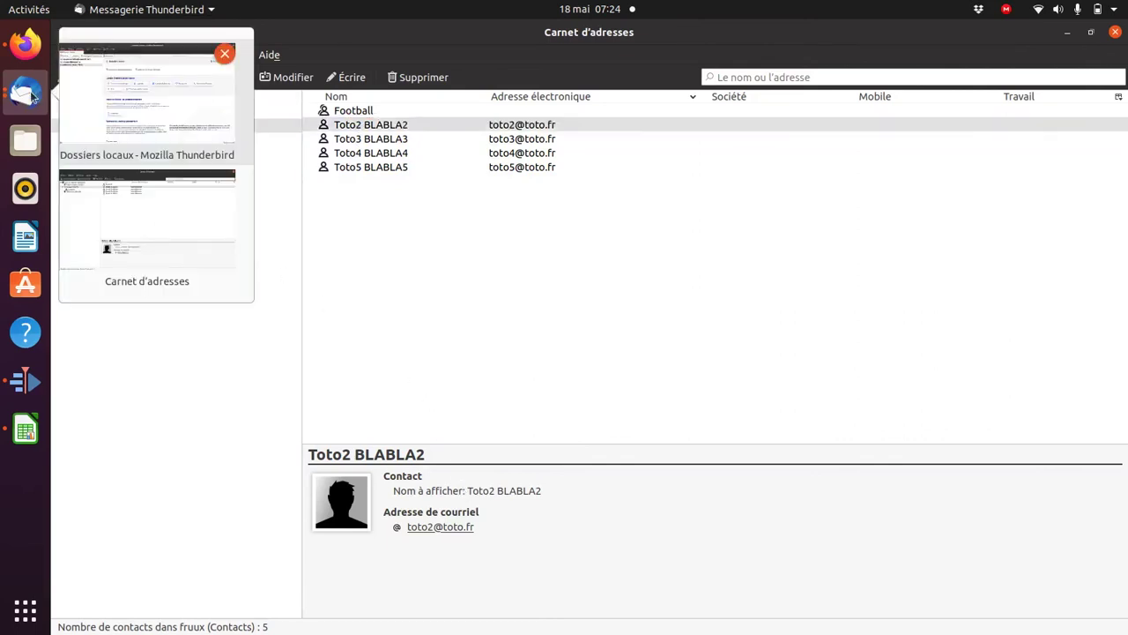
click(139, 97)
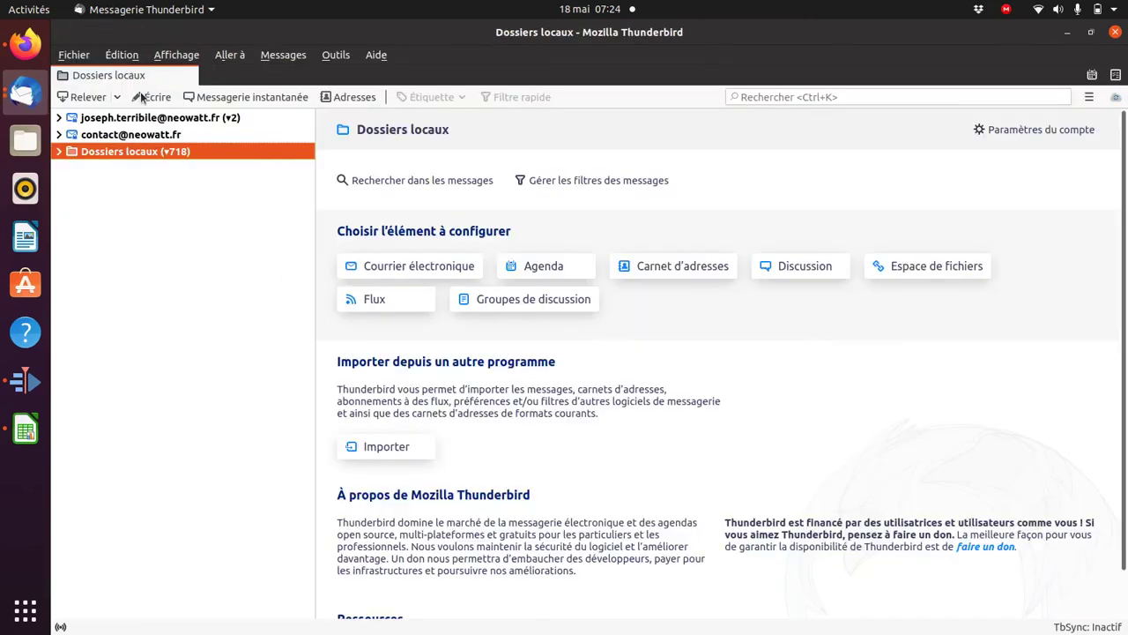
click(1115, 103)
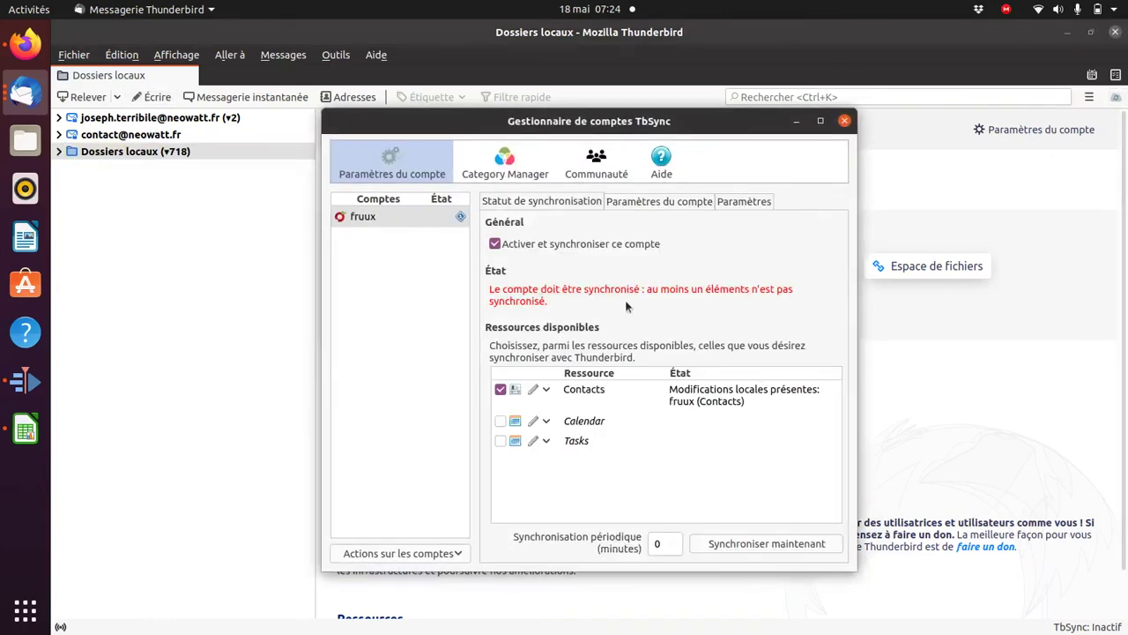
click(737, 547)
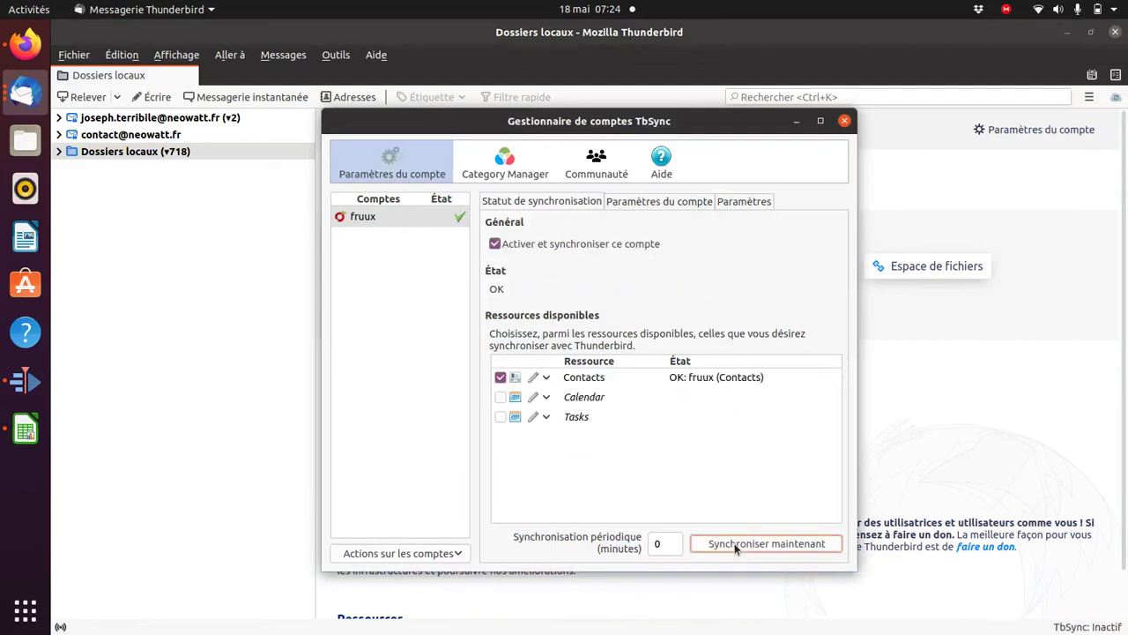
click(844, 120)
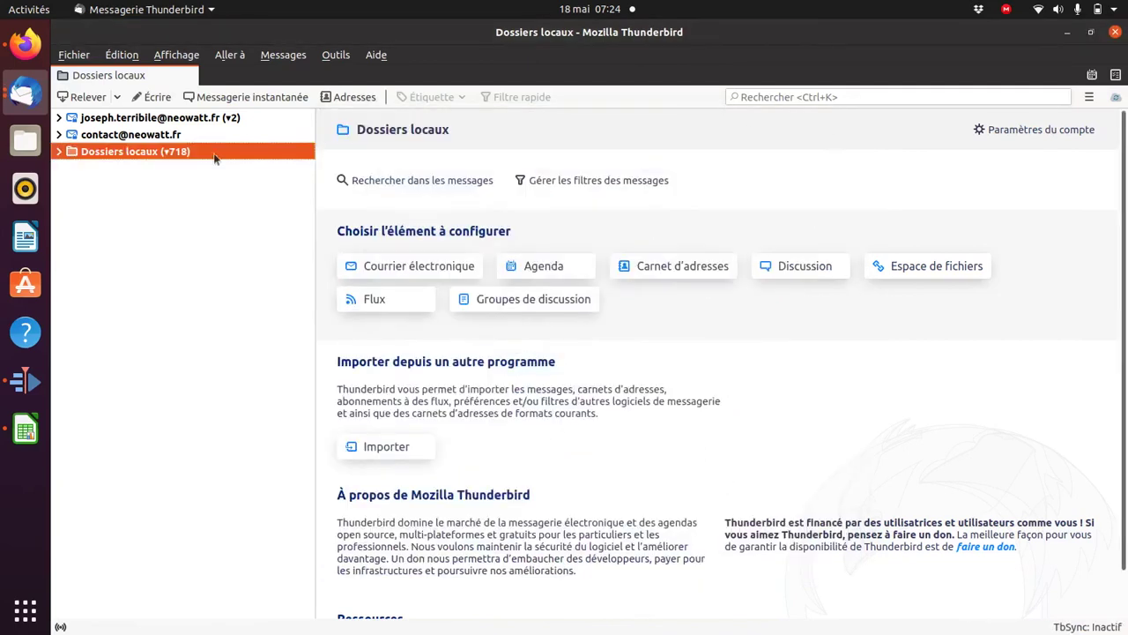
Switch to Firefox and reload the fruux contacts page to check the first contact's updated name
click(25, 44)
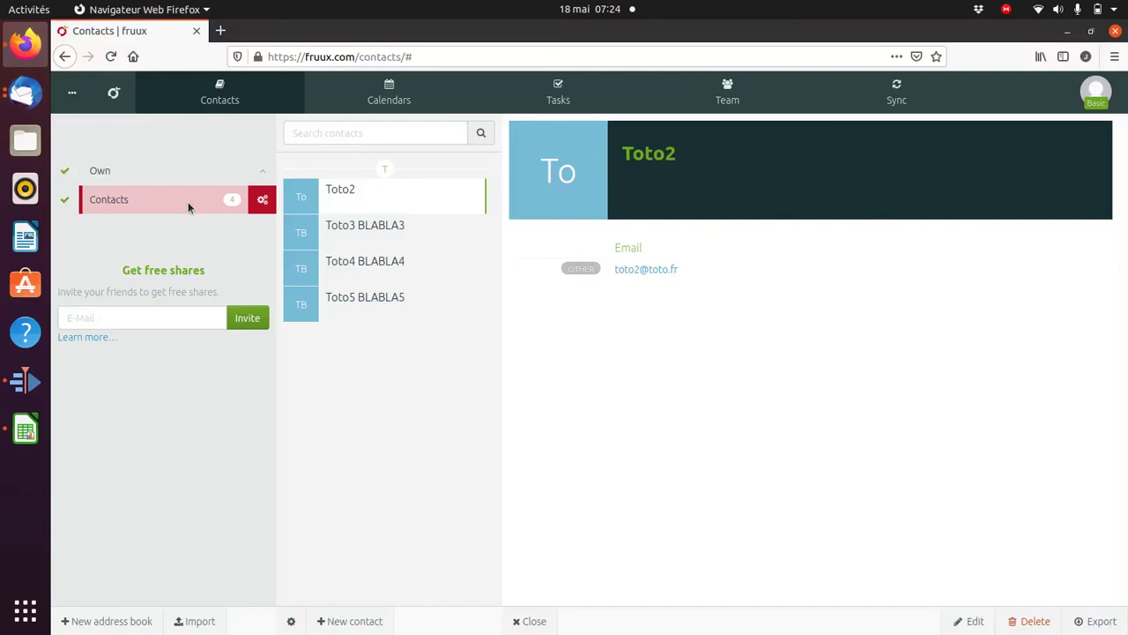
click(111, 56)
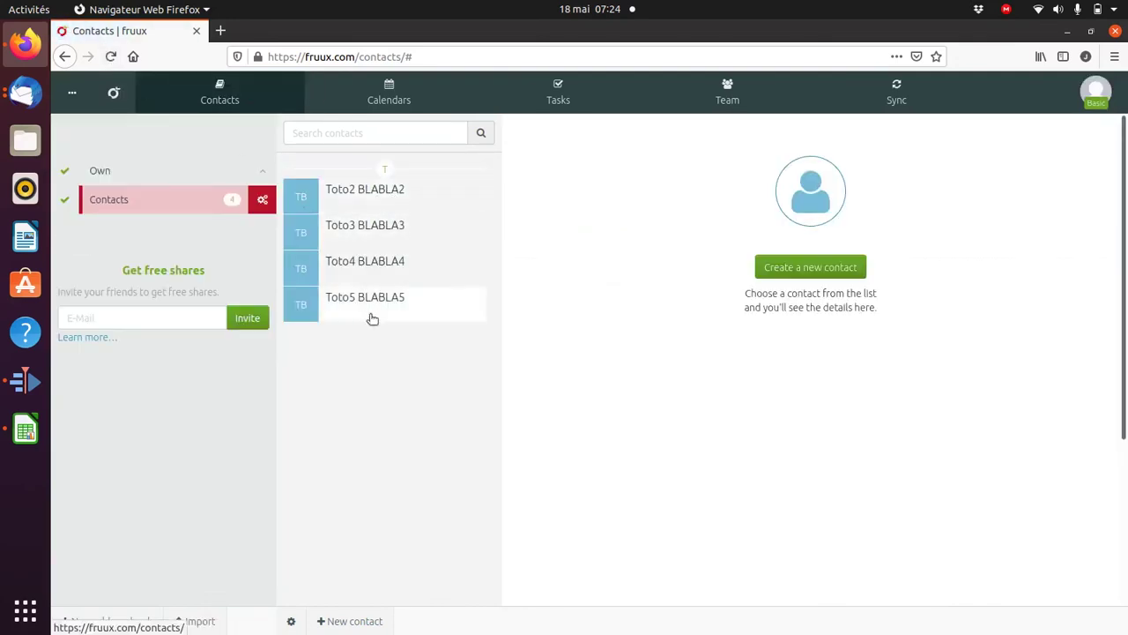
Display the first fruux contact's details and open the contact for editing
click(377, 192)
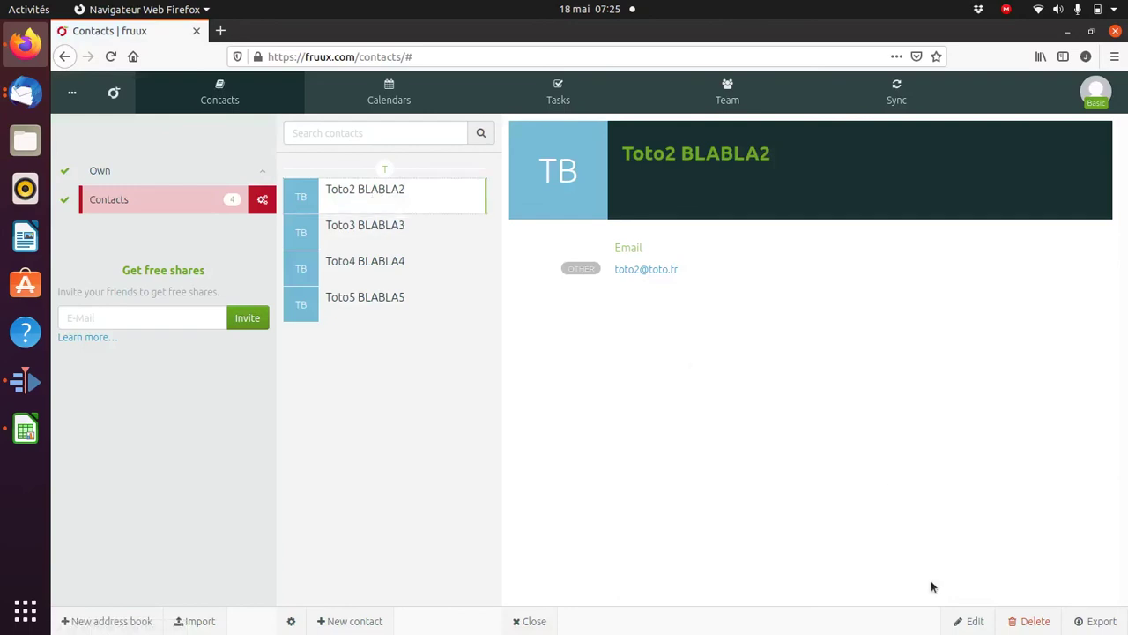
click(969, 620)
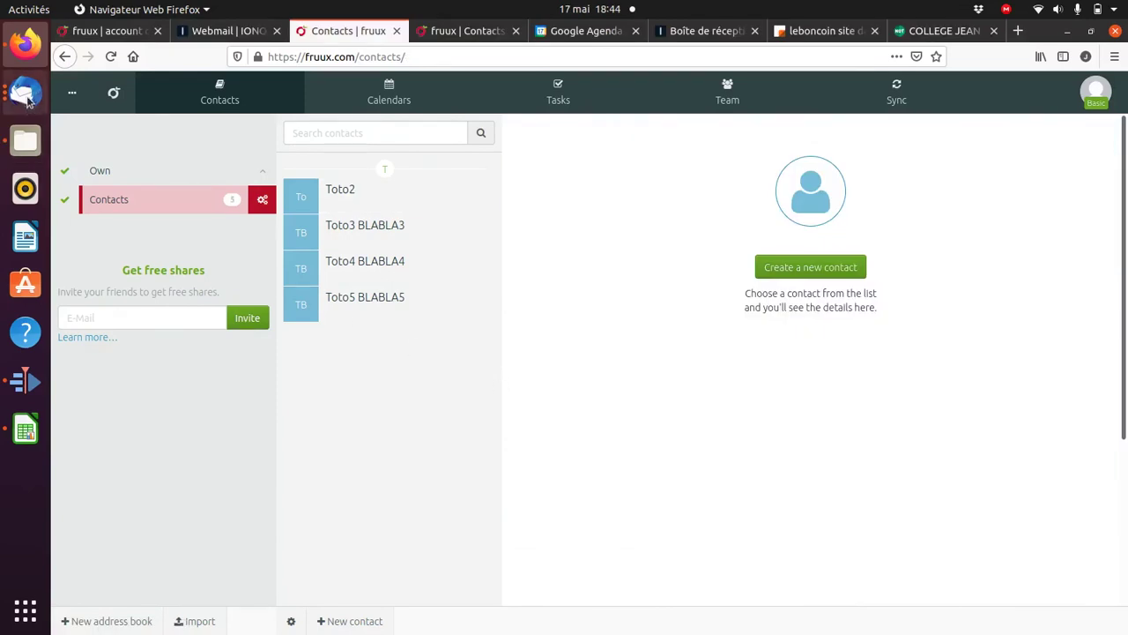
Switch to Thunderbird, close the TbSync account manager, and bring the main mail window forward past the address book
click(26, 95)
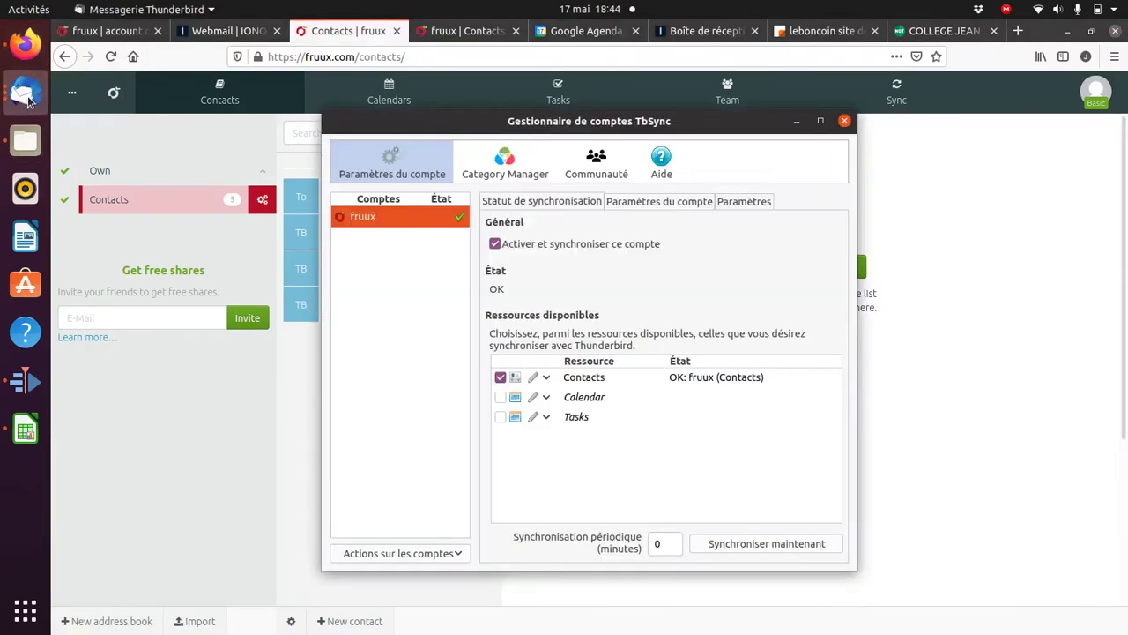
click(844, 120)
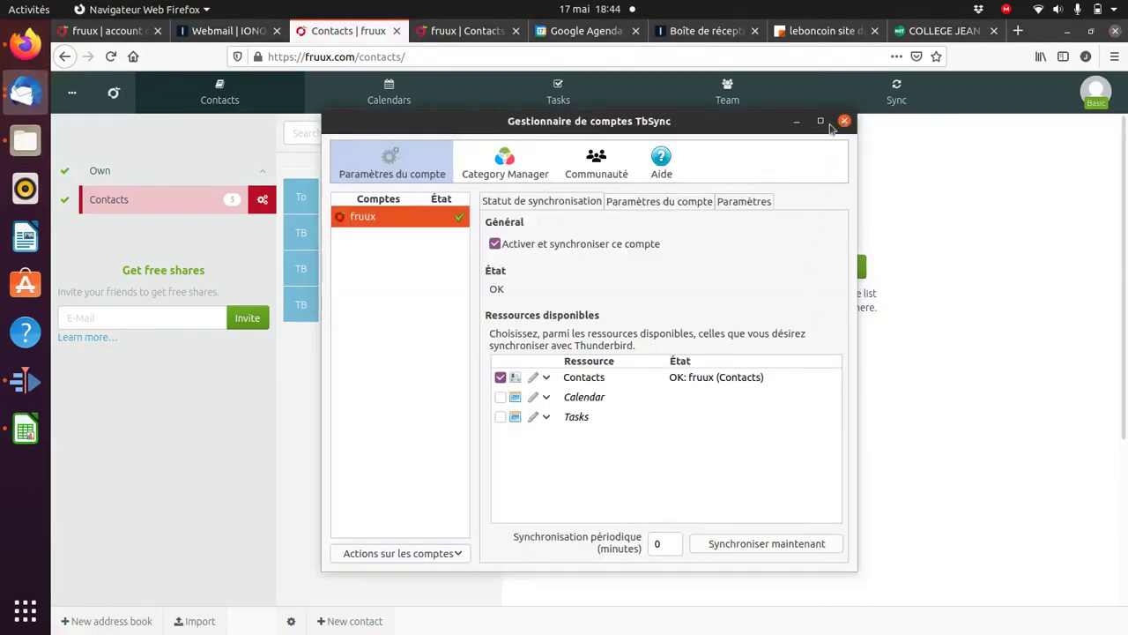
click(27, 95)
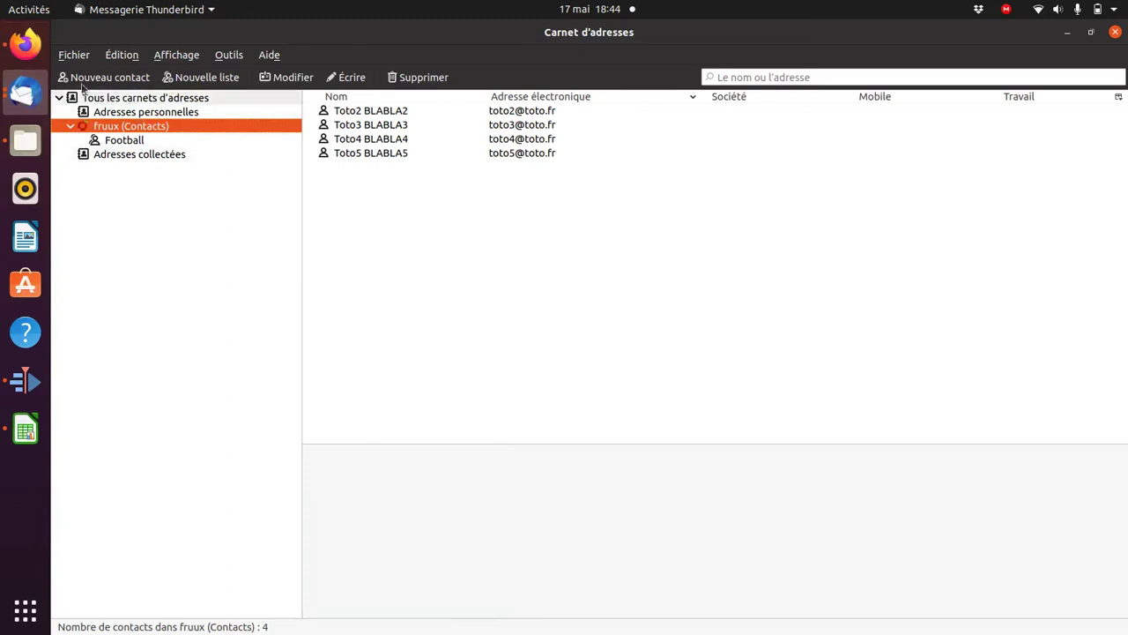
click(15, 94)
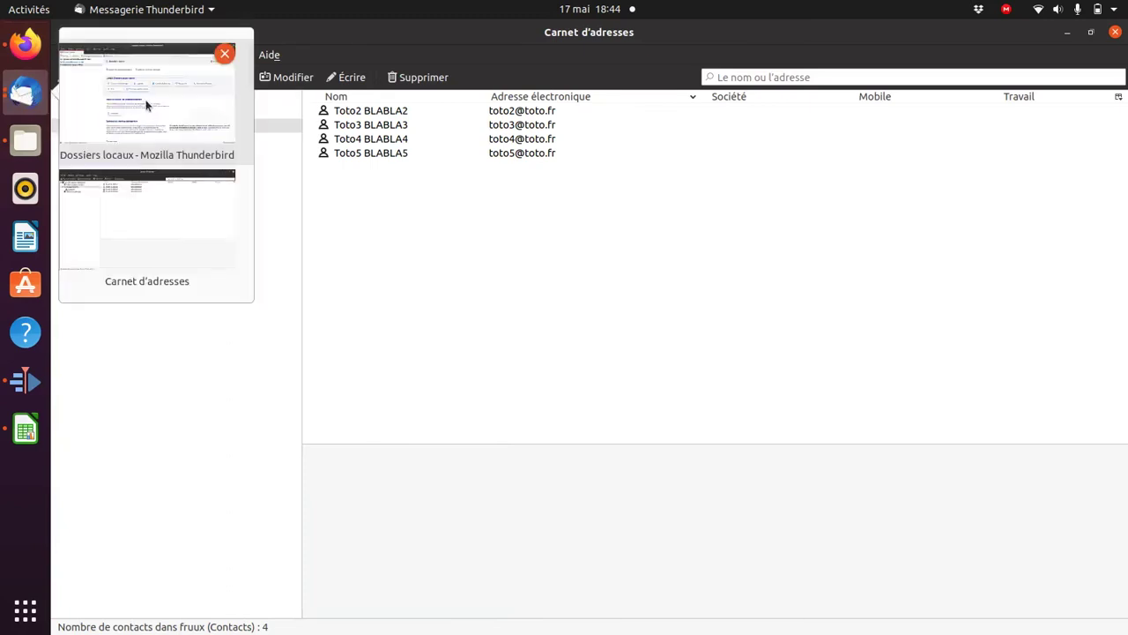
click(150, 108)
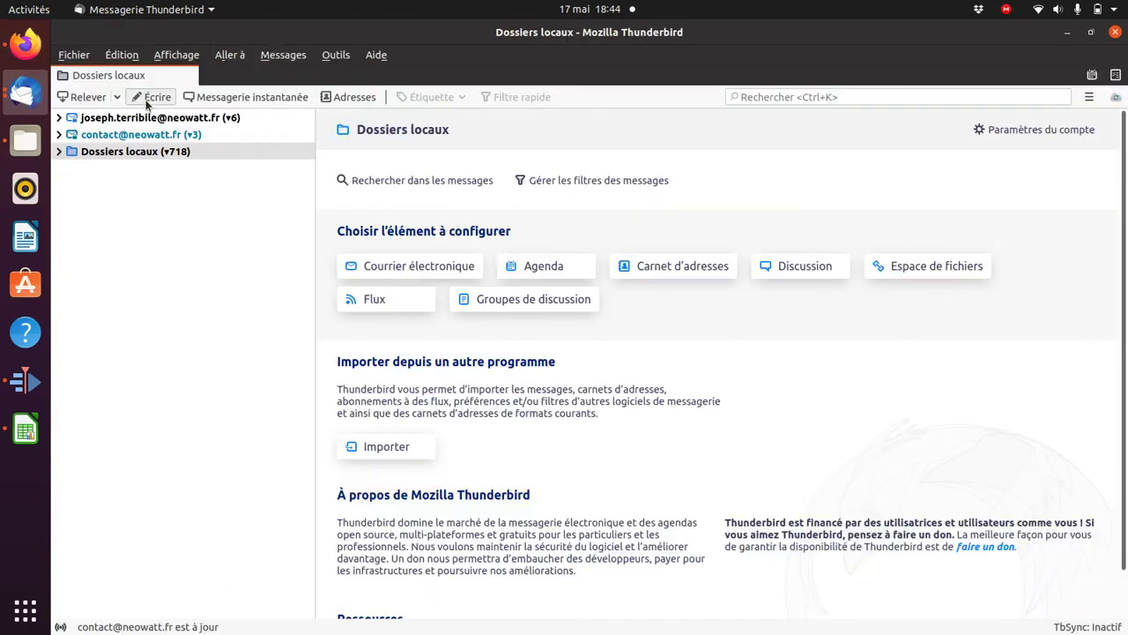
Open the TbSync account manager through the TbSync extension's options in the installed add-ons
click(1089, 97)
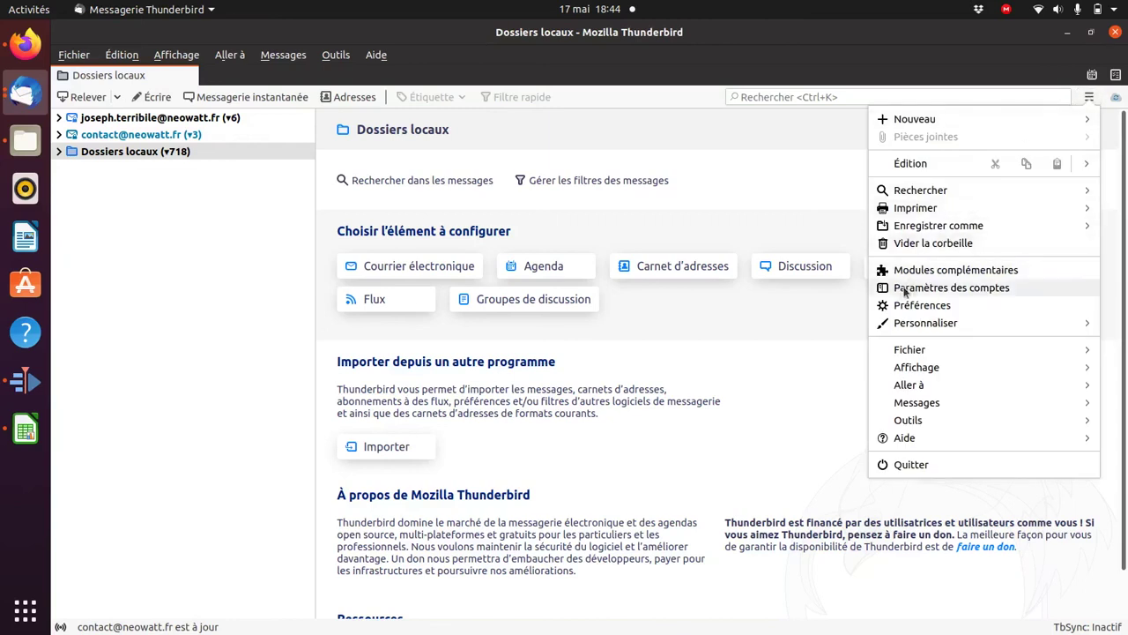
click(931, 270)
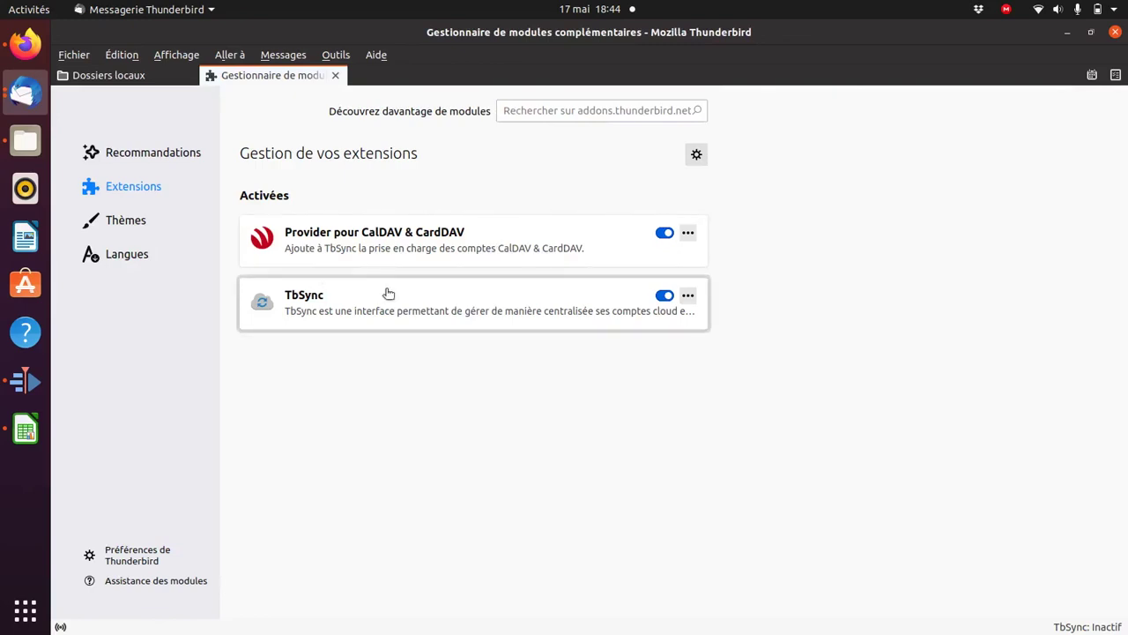
click(688, 296)
click(706, 336)
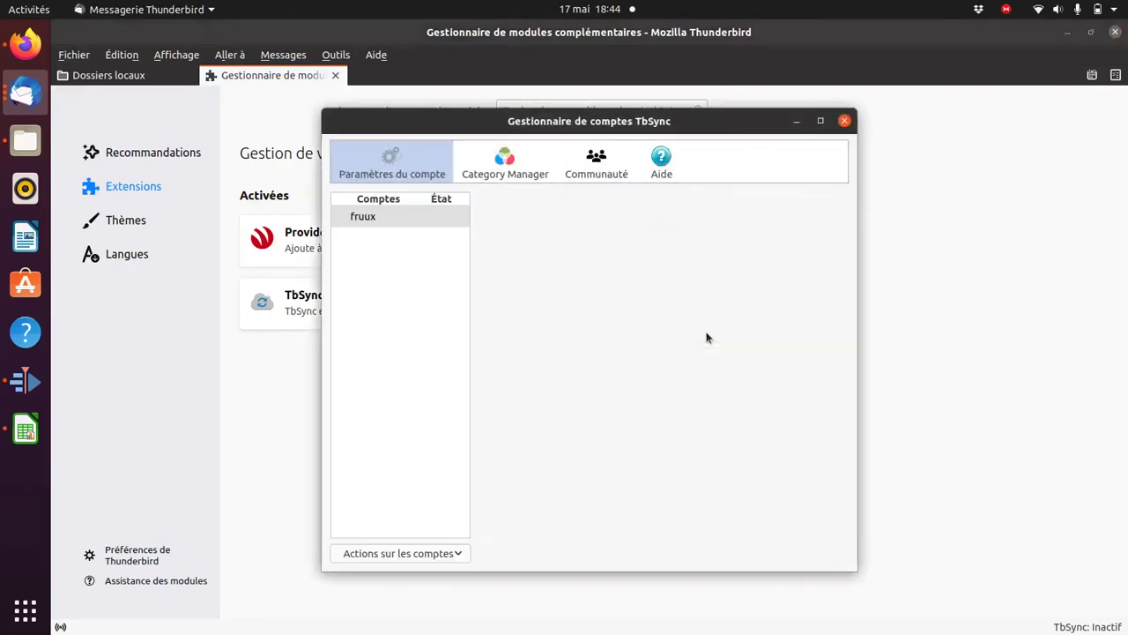
Review the account types available for a new TbSync account, and the fruux account's settings and synchronization status
click(393, 554)
mouse_move(409, 448)
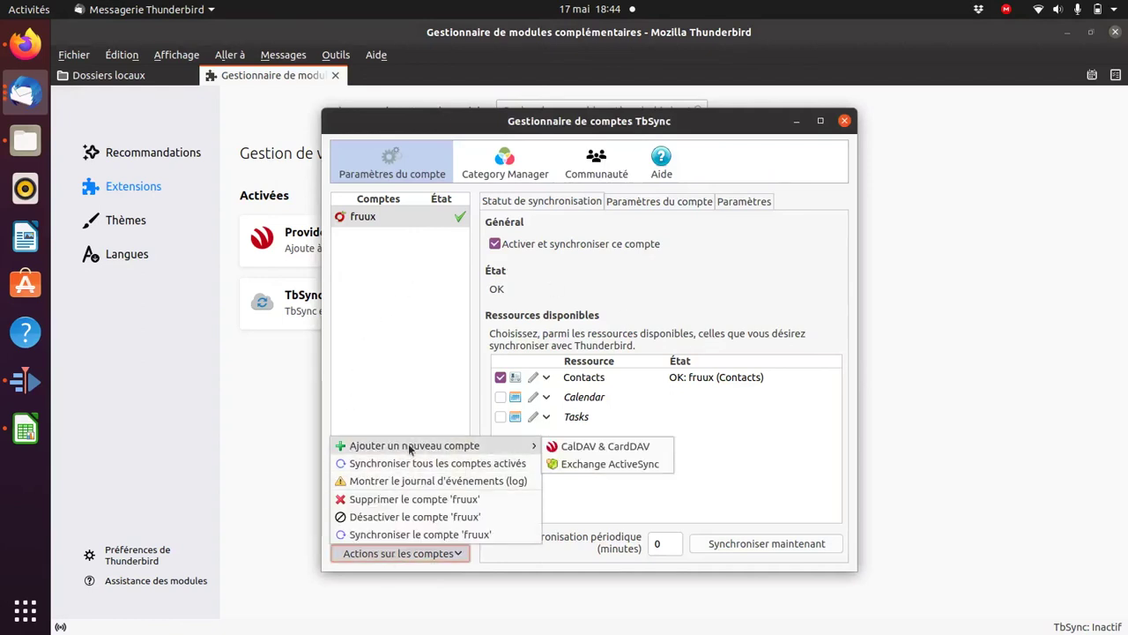
click(385, 292)
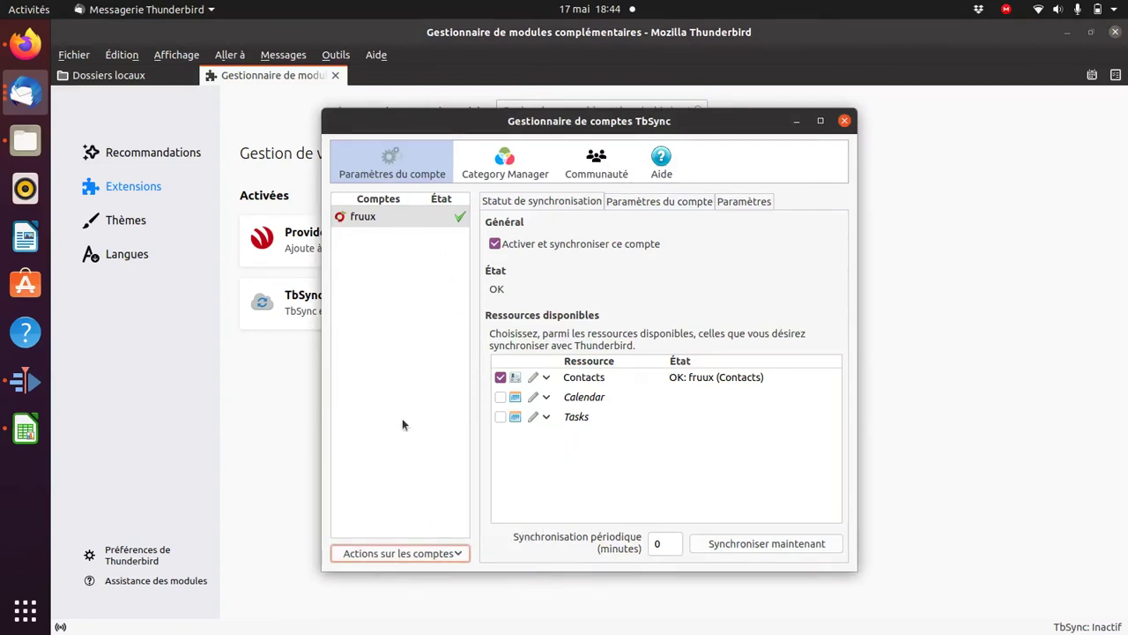
click(661, 203)
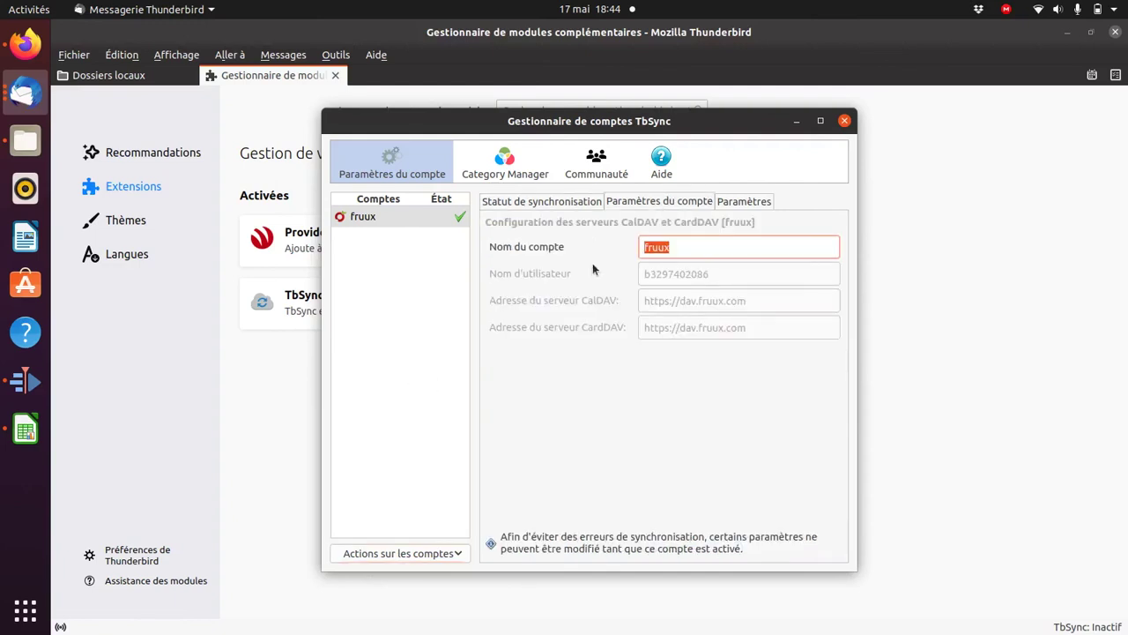
click(400, 217)
click(524, 202)
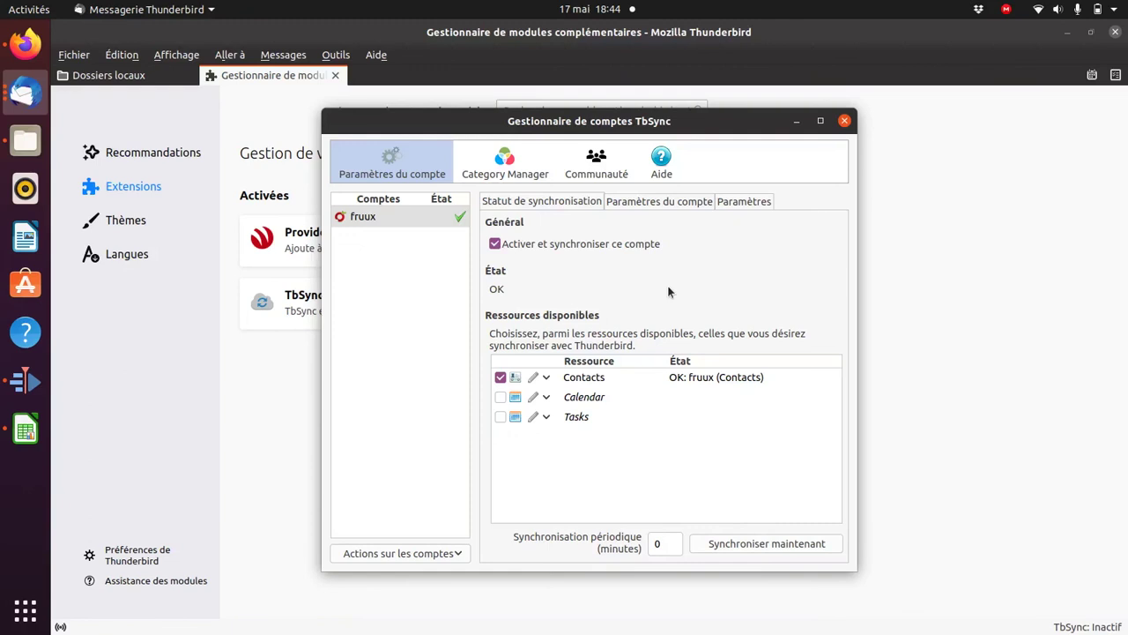
Close the TbSync account manager and bring the address book window forward to view the fruux contacts
click(21, 92)
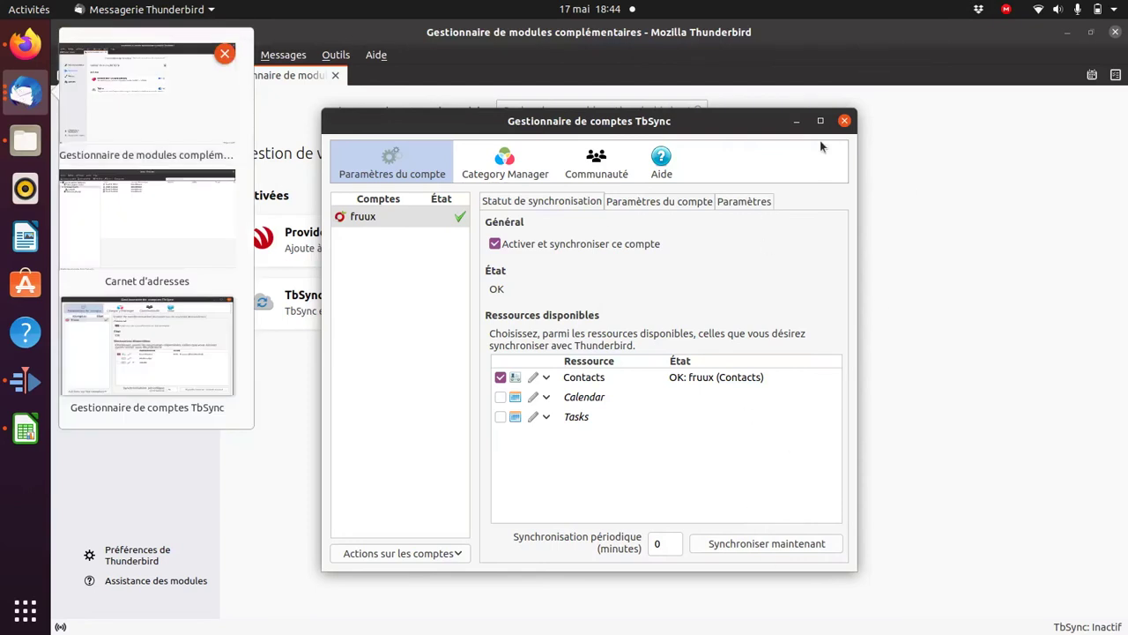
click(843, 123)
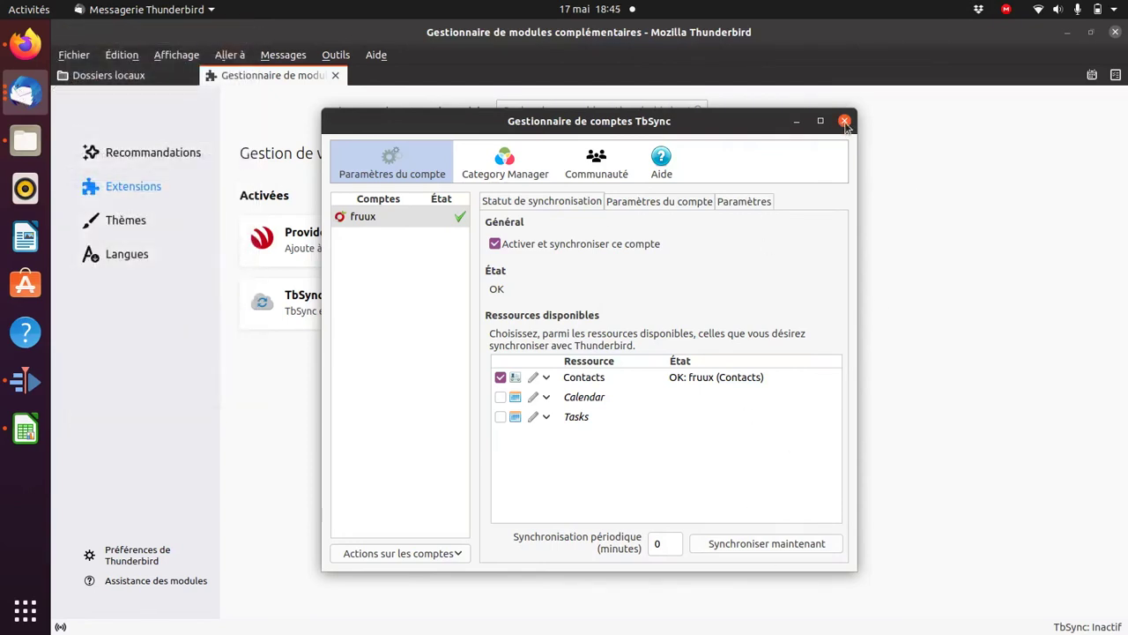
click(843, 122)
click(27, 94)
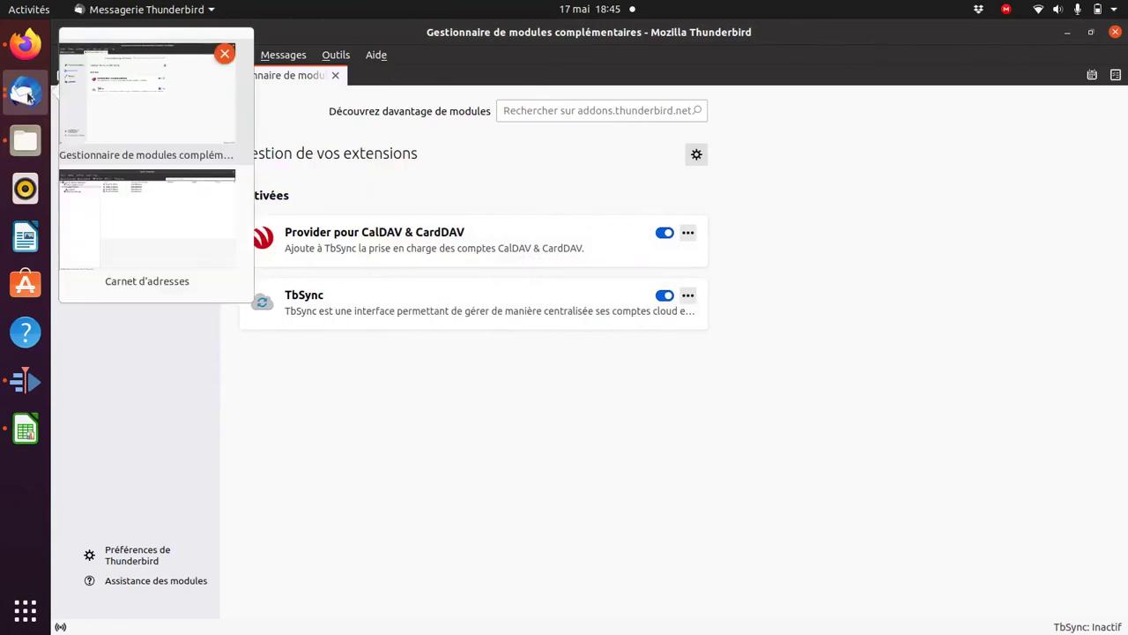
click(110, 204)
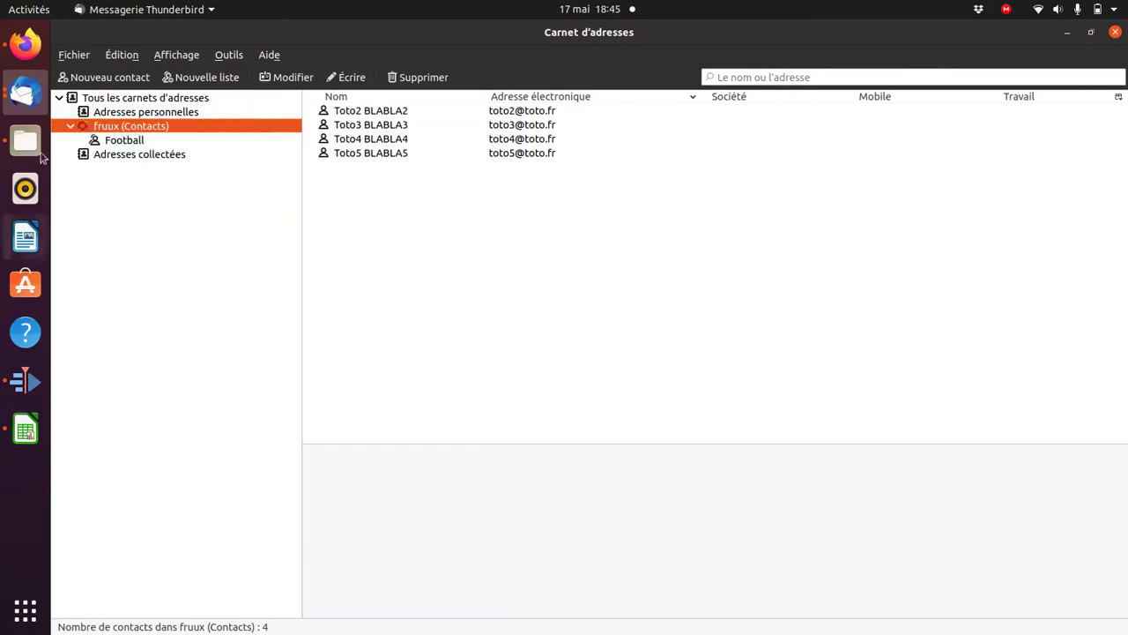
Return to Dossiers locaux in the main mail window and reopen the TbSync account manager from there
click(25, 91)
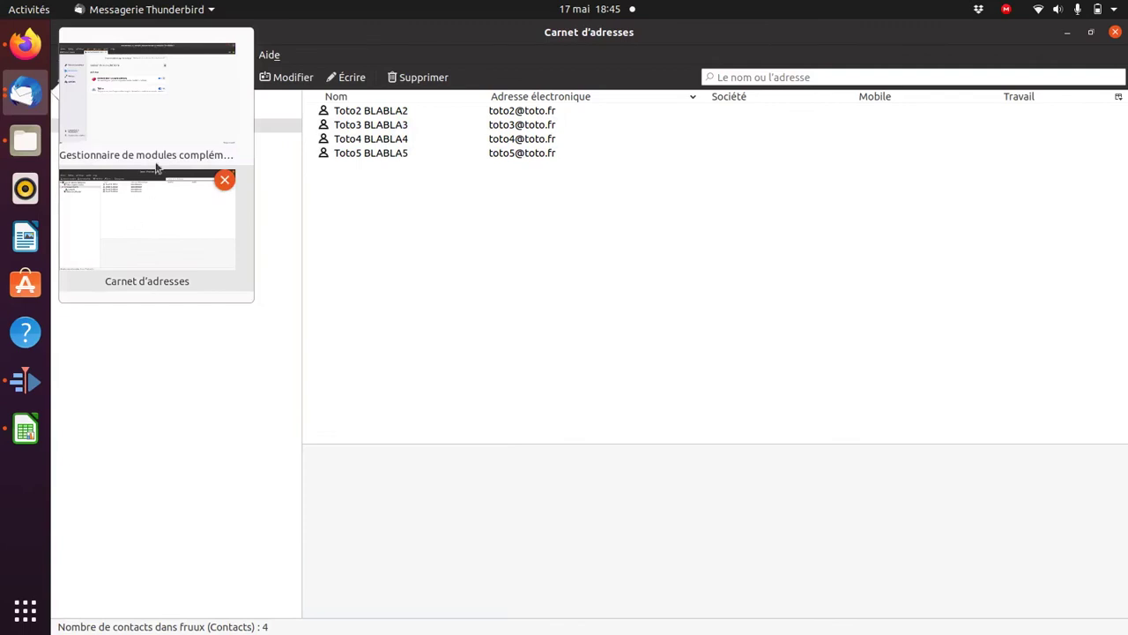
click(158, 125)
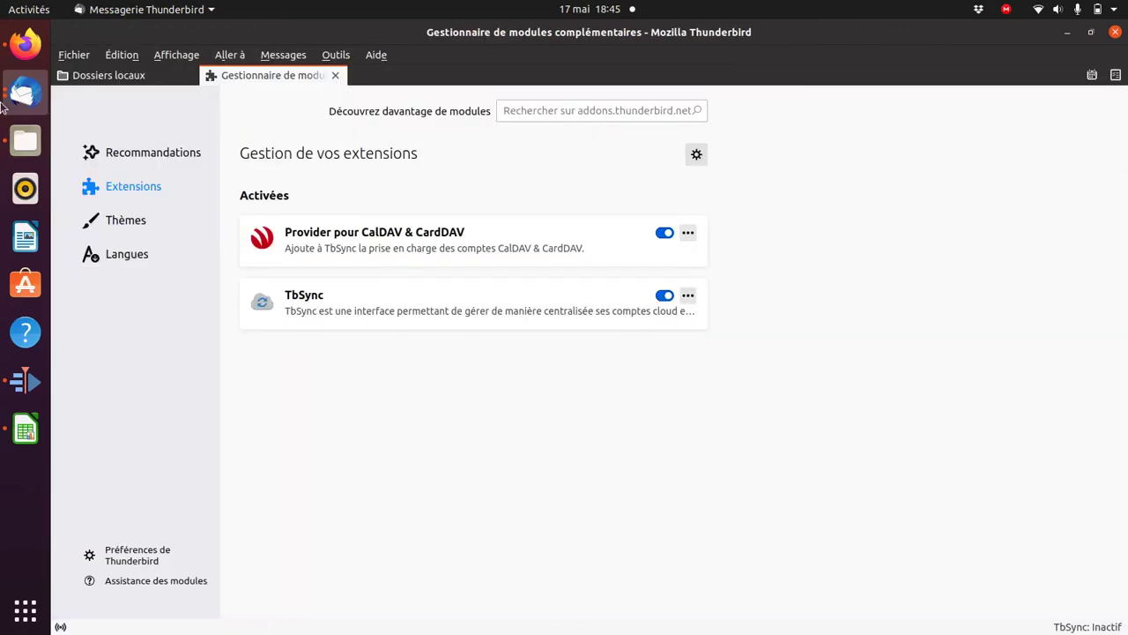
click(39, 87)
click(39, 86)
click(101, 75)
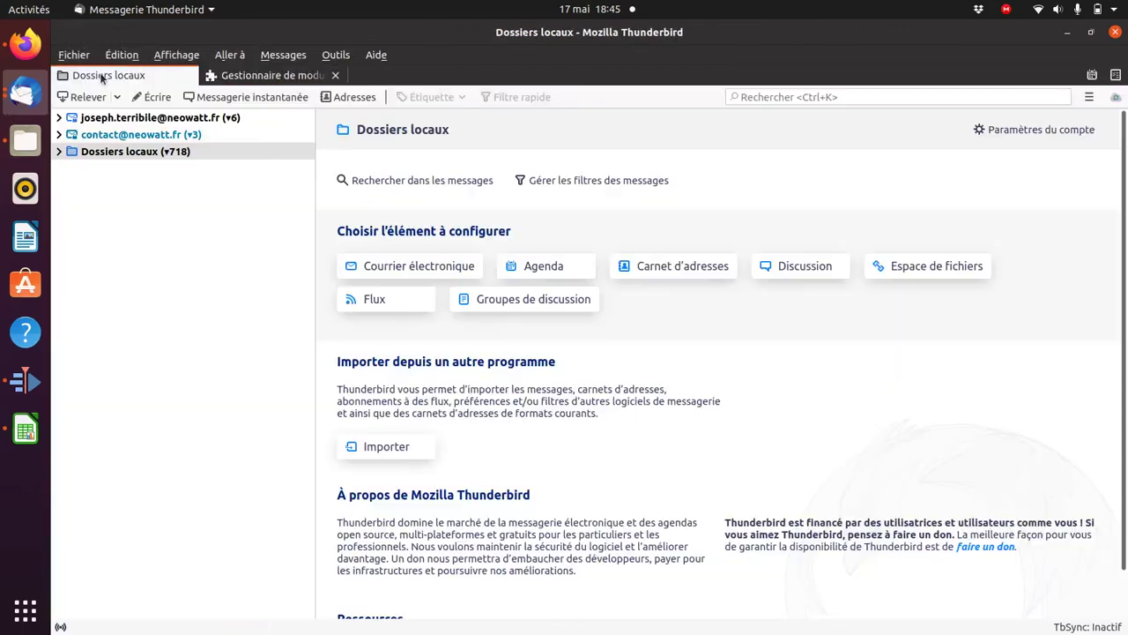
click(1116, 98)
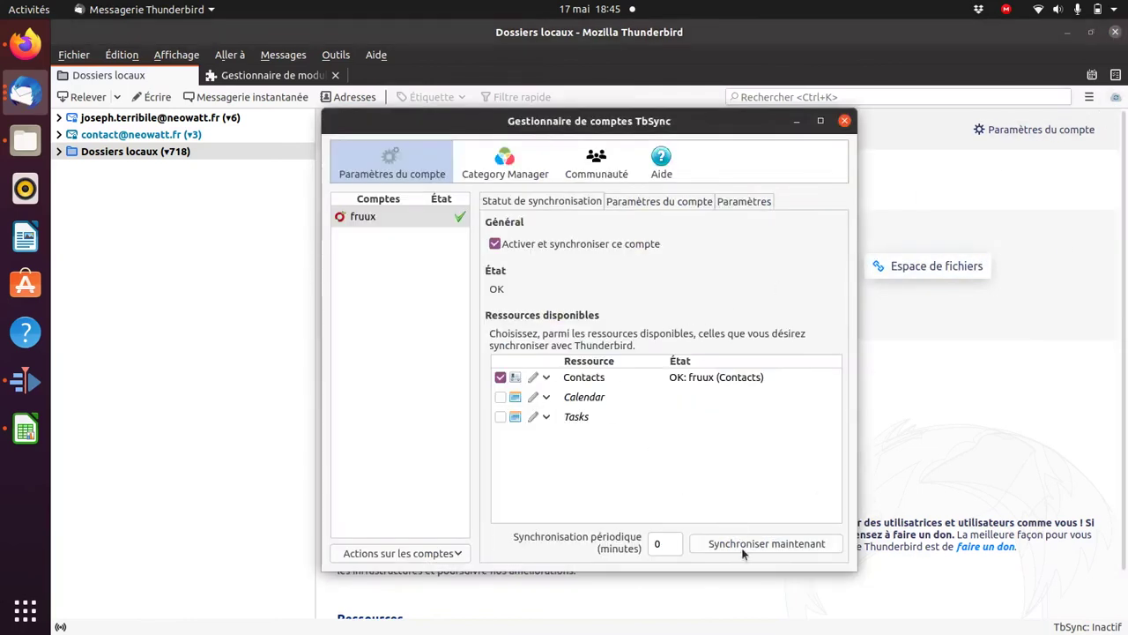
Switch to Firefox and view the details of the last three contacts in the fruux list
key(alt+Tab)
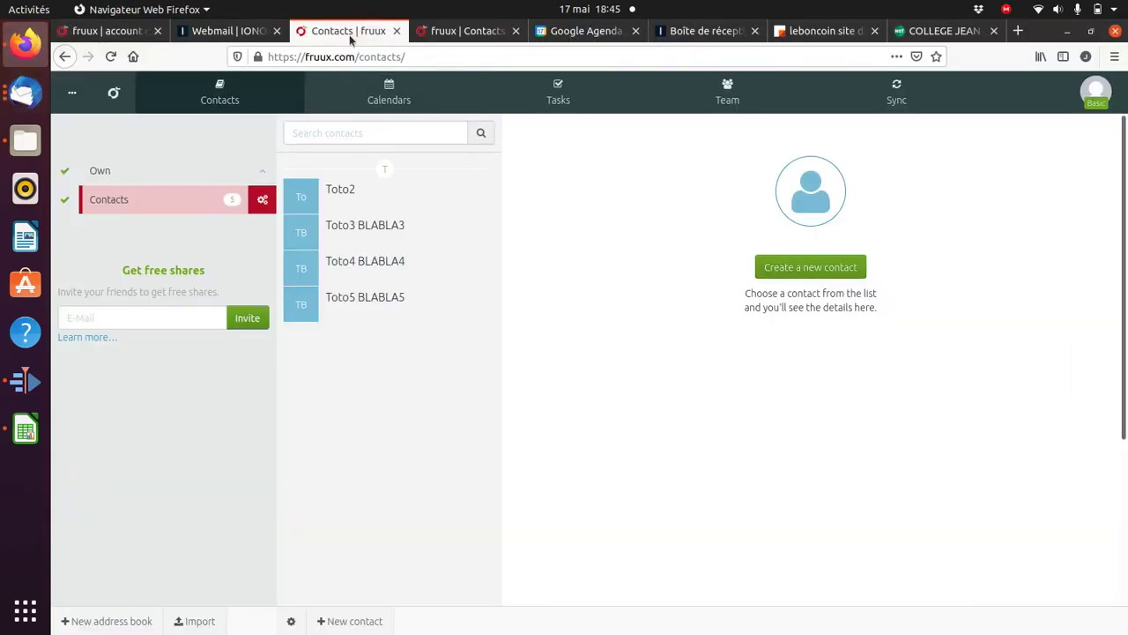
click(385, 231)
click(382, 269)
click(375, 303)
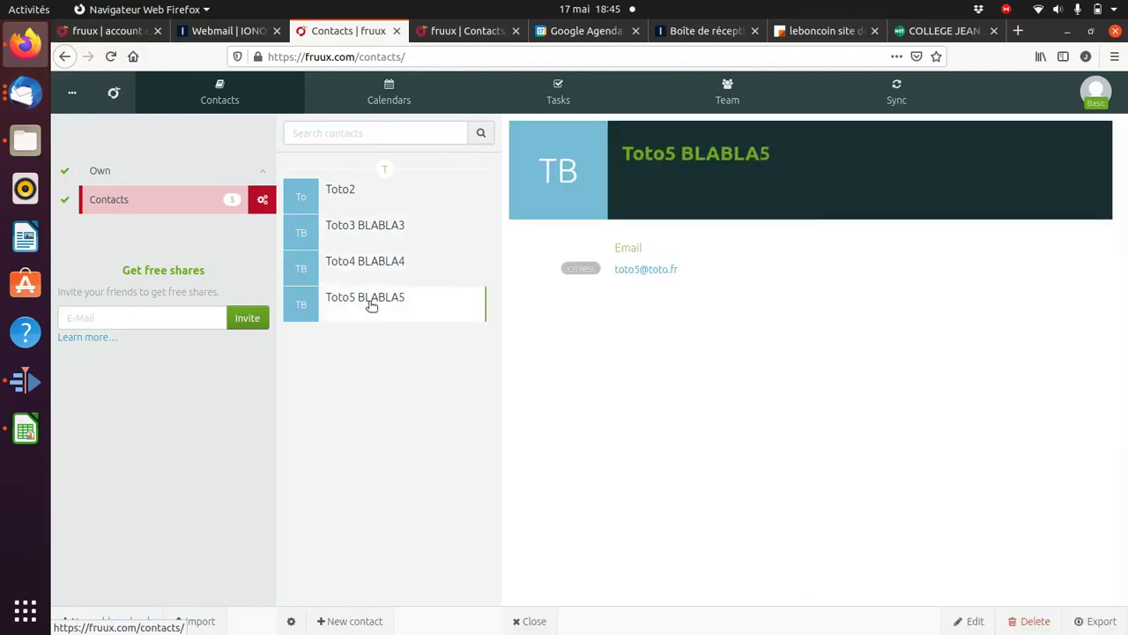
Open a blank form for a new contact in the fruux Contacts address book
click(337, 623)
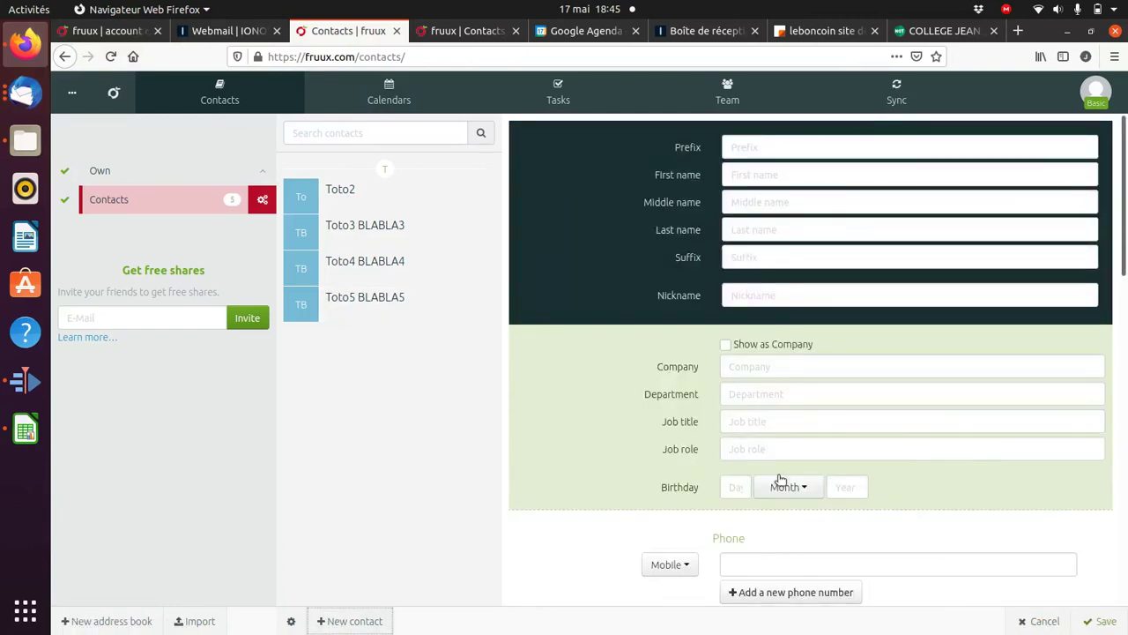